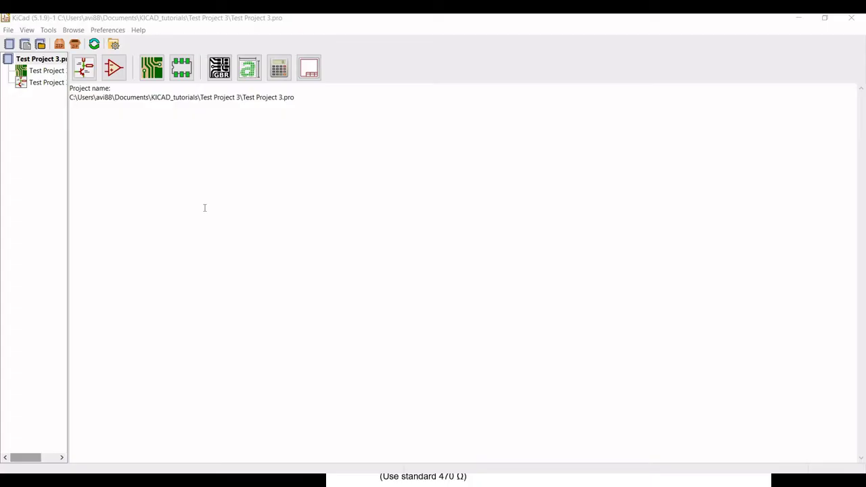
Open the Test Project 3 schematic in Eeschema and bring an empty area of the sheet into view.
click(51, 82)
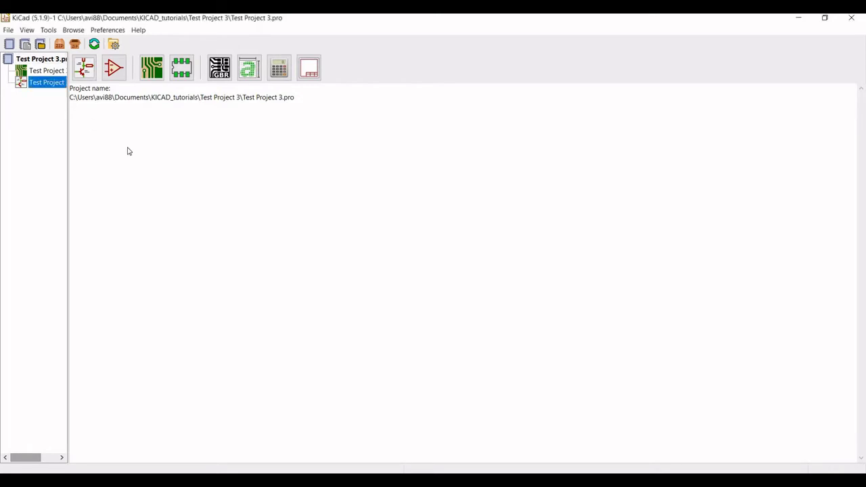
scroll(428, 248, up, 2)
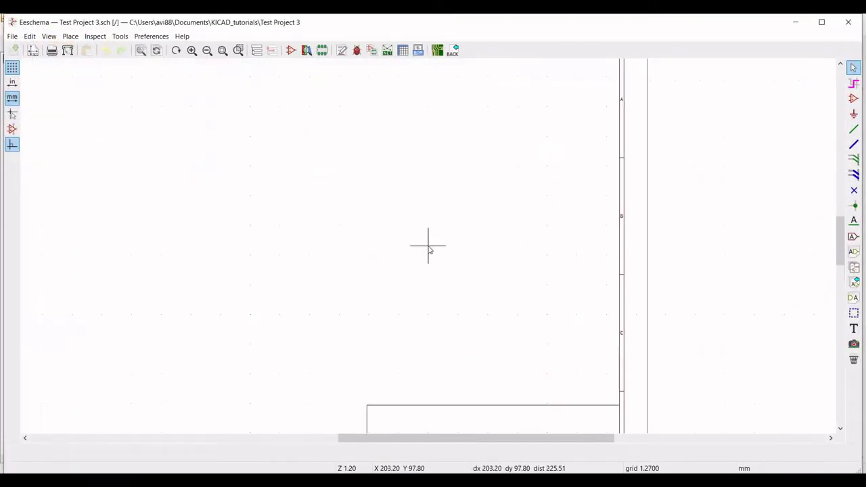
scroll(428, 248, up, 2)
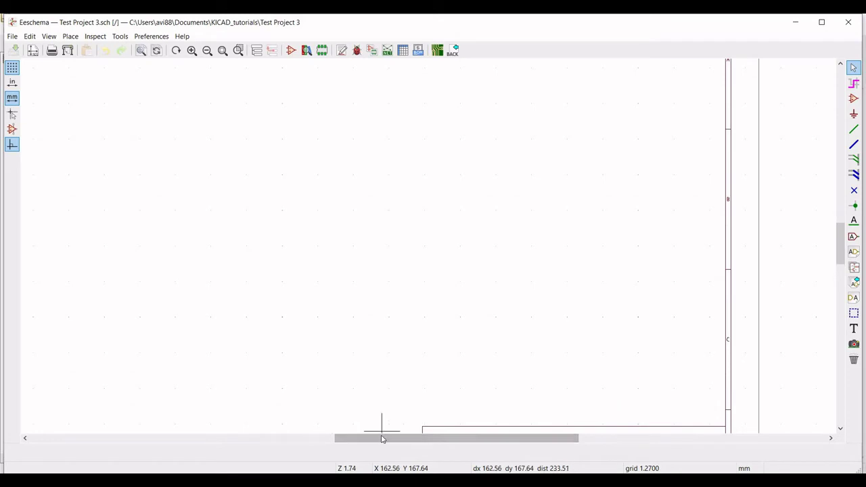
drag(381, 439, 352, 438)
scroll(428, 248, up, 1)
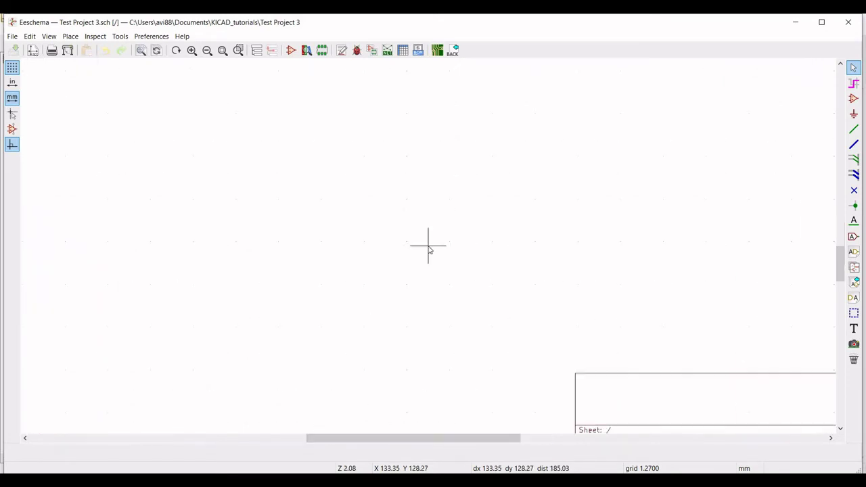
drag(841, 278, 840, 257)
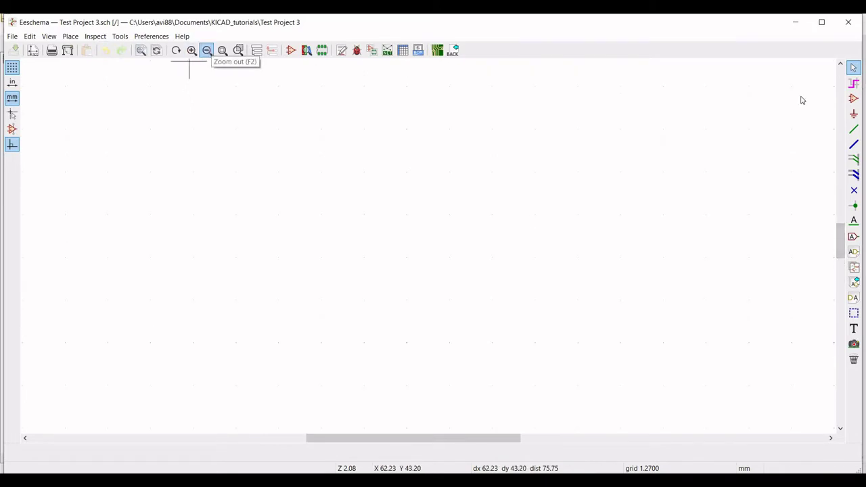
Place an LM741 operational amplifier from the recently used symbols on the left half of the sheet.
click(854, 98)
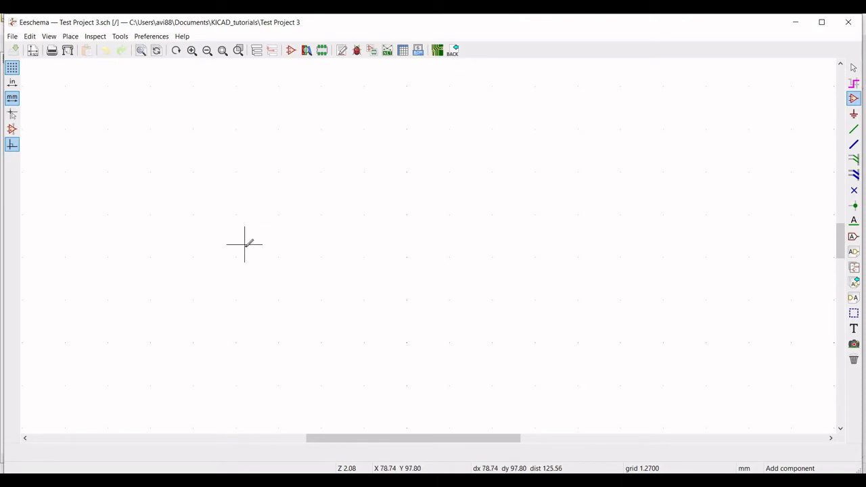
click(244, 244)
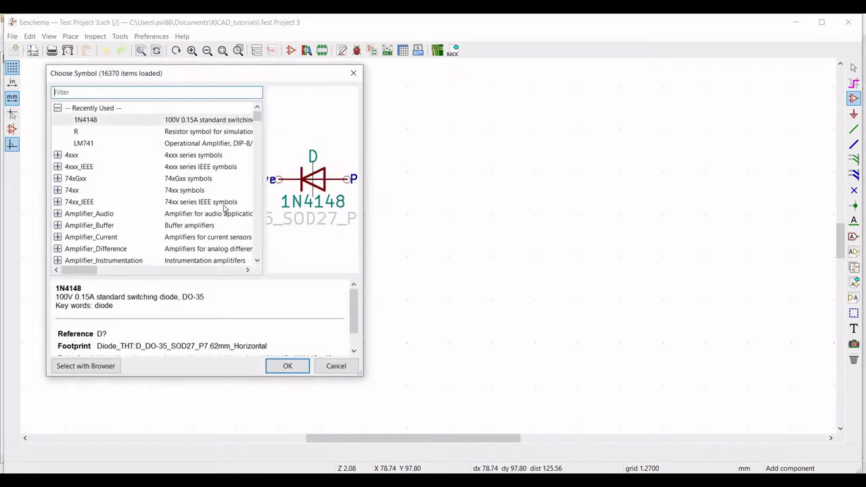
click(194, 146)
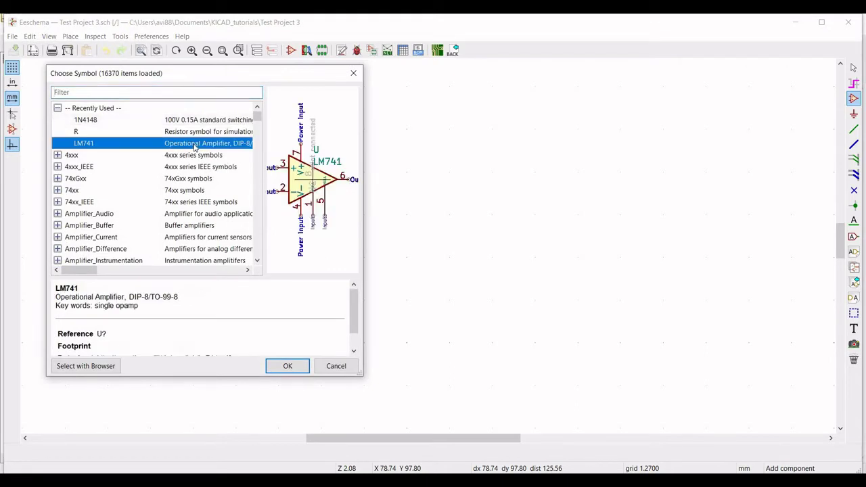
click(283, 366)
click(242, 240)
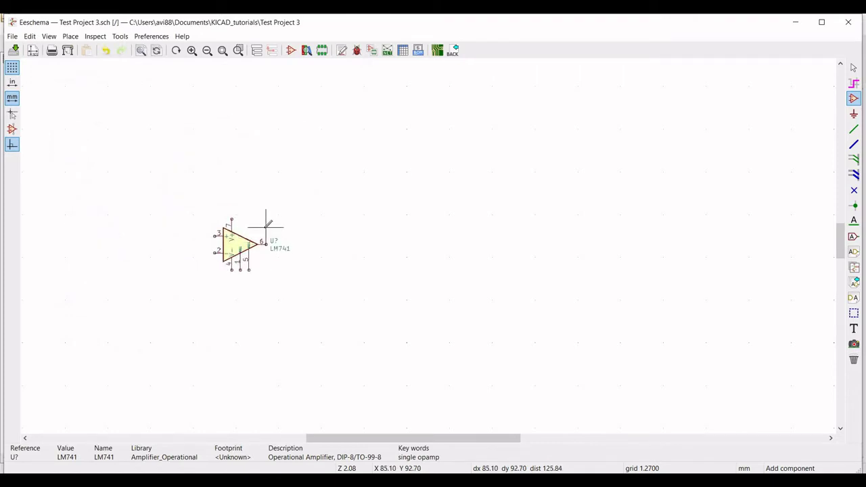
key(Escape)
In the placed LM741's symbol properties, set the reference to U1 and mirror the symbol around the X axis.
right_click(244, 241)
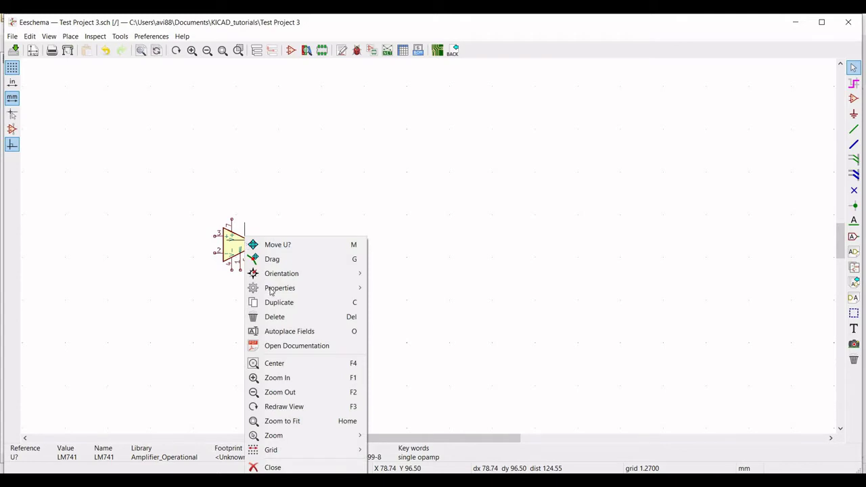
mouse_move(271, 287)
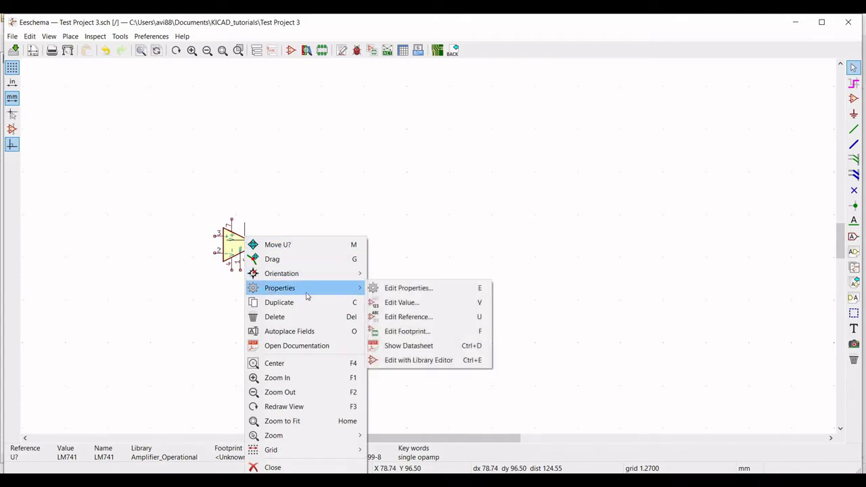
click(393, 290)
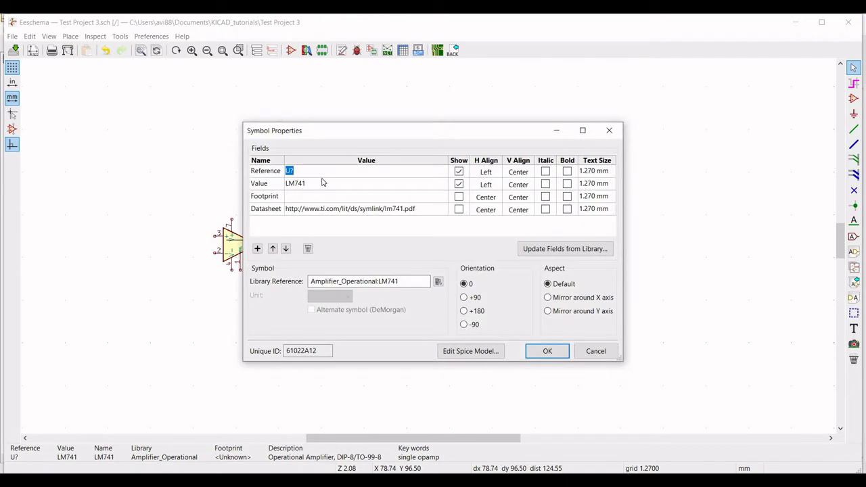
text(U1)
click(548, 298)
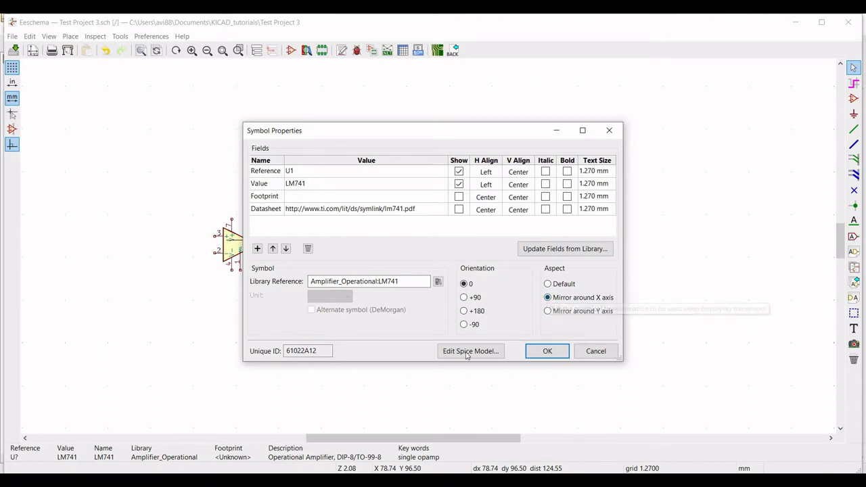
Assign U1 a Spice model from LM741.lib in the KICAD_tutorials Models folder, using model LM741 of type Subcircuit.
click(467, 351)
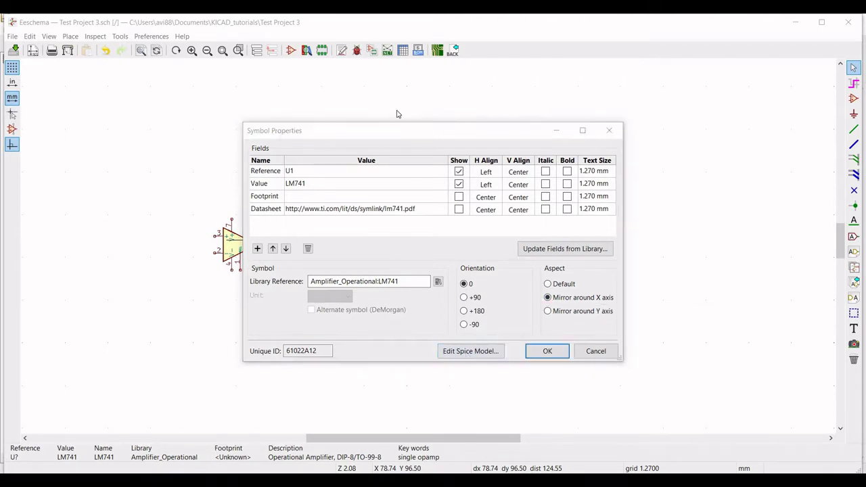
click(324, 89)
click(541, 107)
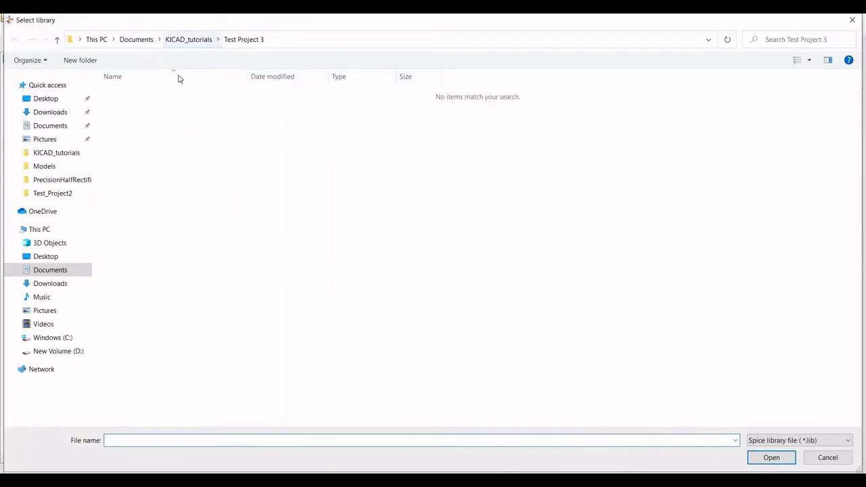
click(188, 41)
double_click(128, 191)
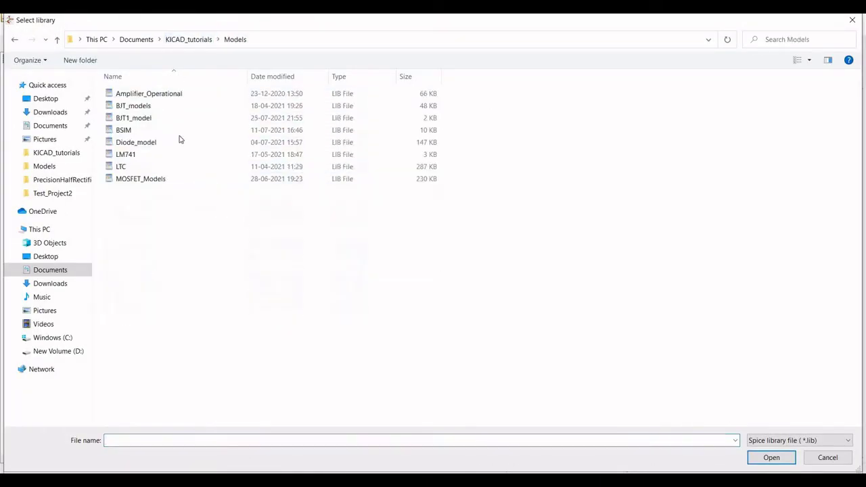
click(127, 155)
click(763, 458)
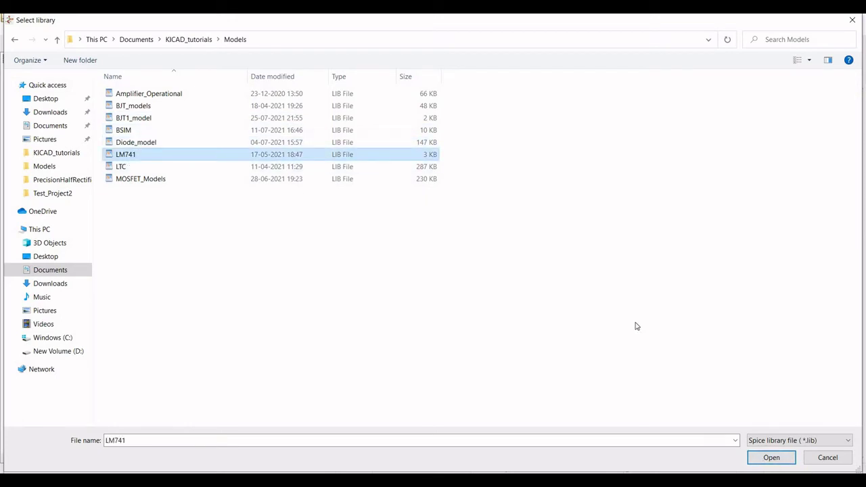
click(333, 137)
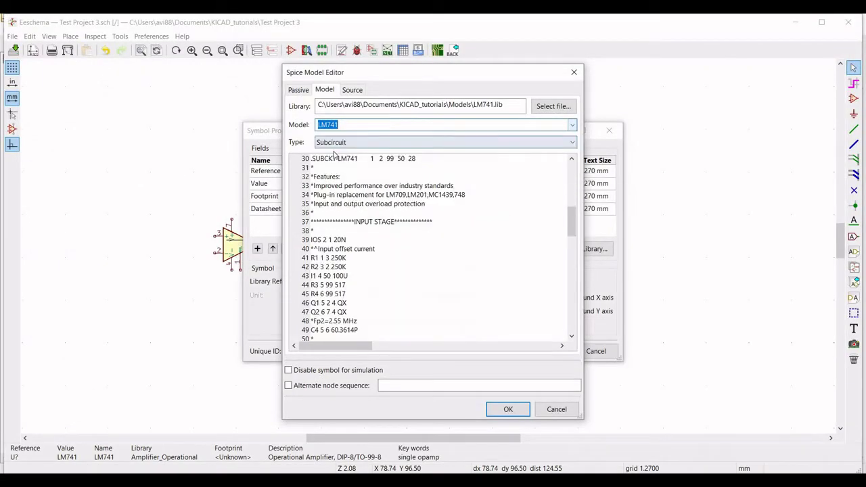
Enable an alternate node sequence beginning 3 2 7 for U1's Spice model and apply the symbol properties.
click(288, 385)
click(406, 385)
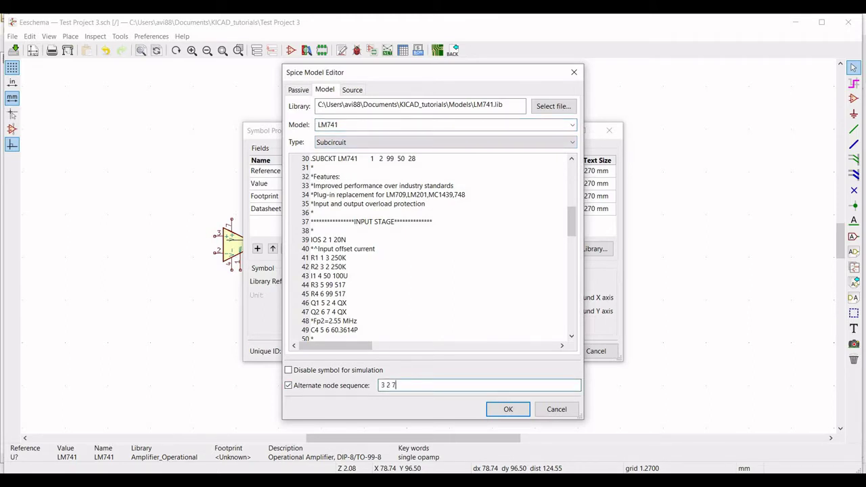
click(508, 409)
click(548, 352)
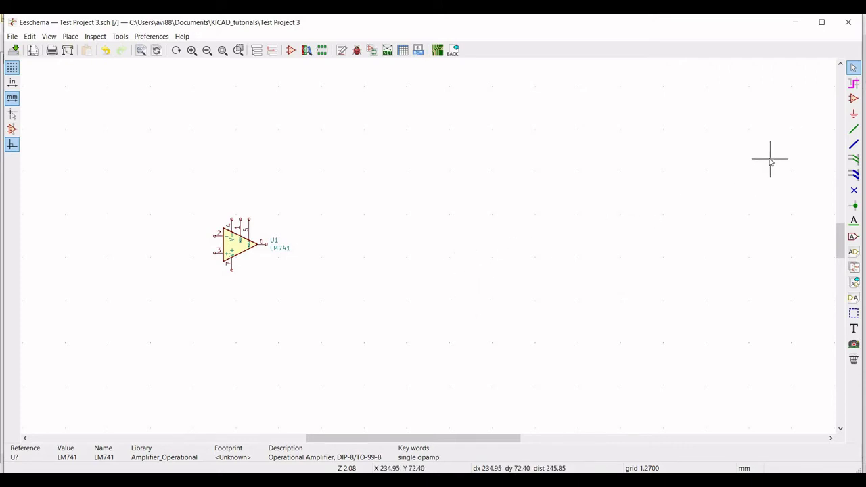
Add a second LM741 operational amplifier to the right of U1.
click(468, 272)
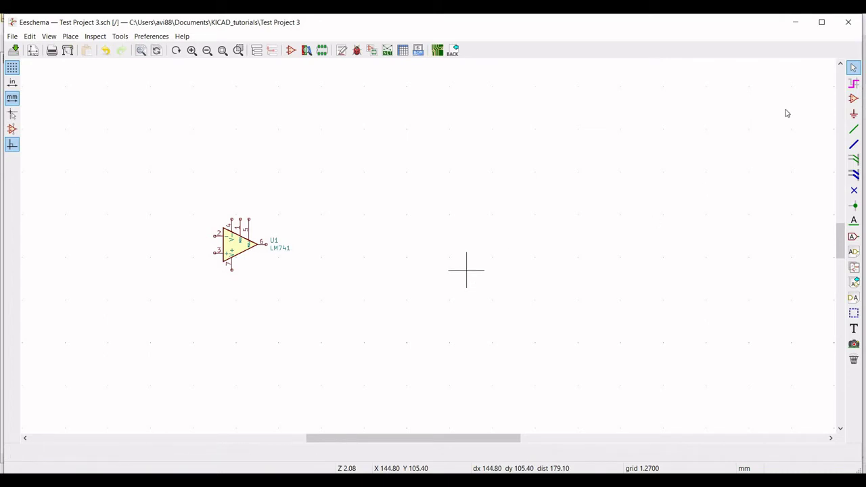
click(855, 99)
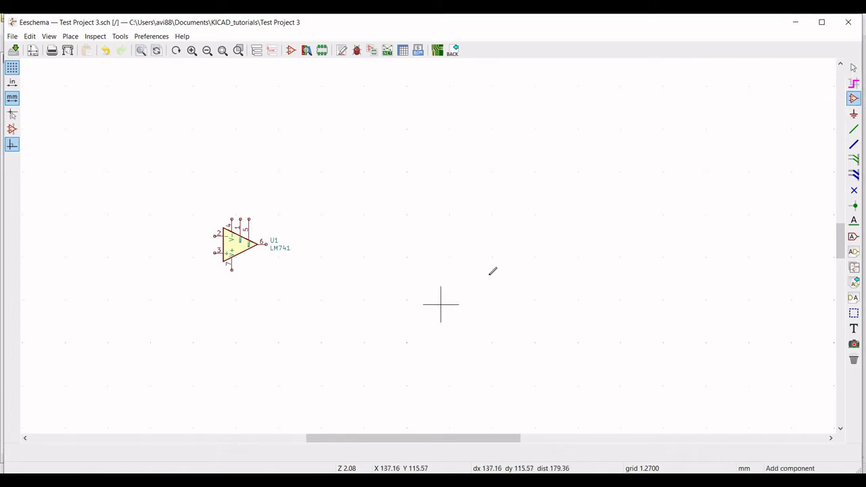
click(526, 261)
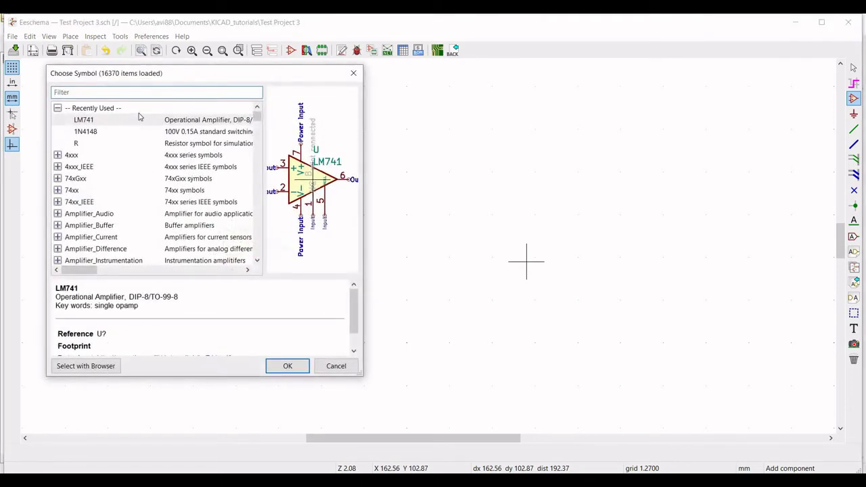
click(287, 366)
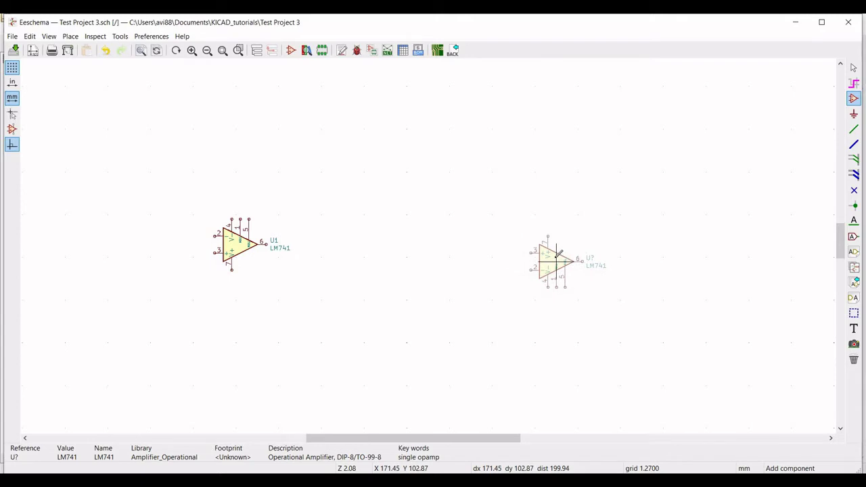
Set the second LM741's reference to U2 and mirror its symbol around the X axis.
right_click(558, 255)
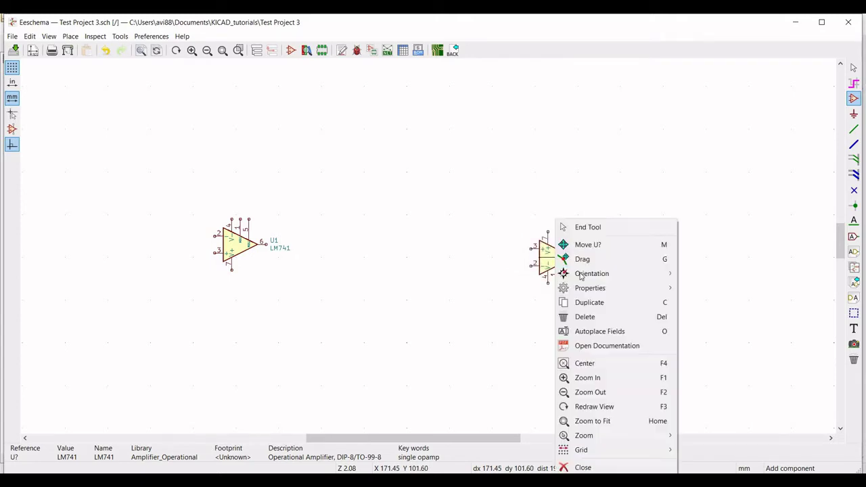
mouse_move(676, 289)
click(717, 288)
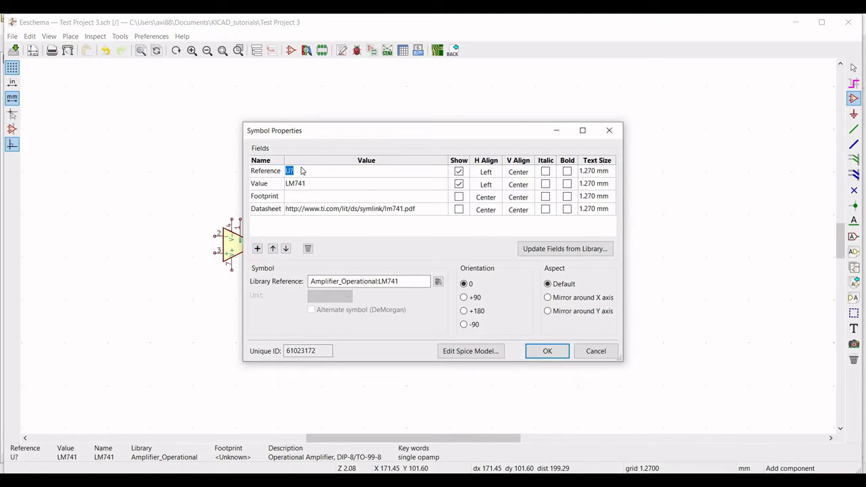
text(U2)
click(548, 297)
Assign U2 the LM741 Subcircuit Spice model from LM741.lib in the Models folder.
click(471, 351)
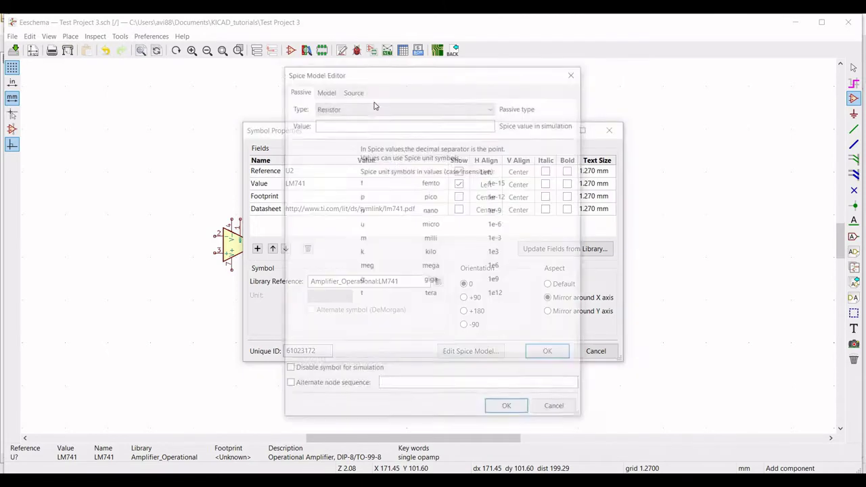
click(325, 90)
click(552, 106)
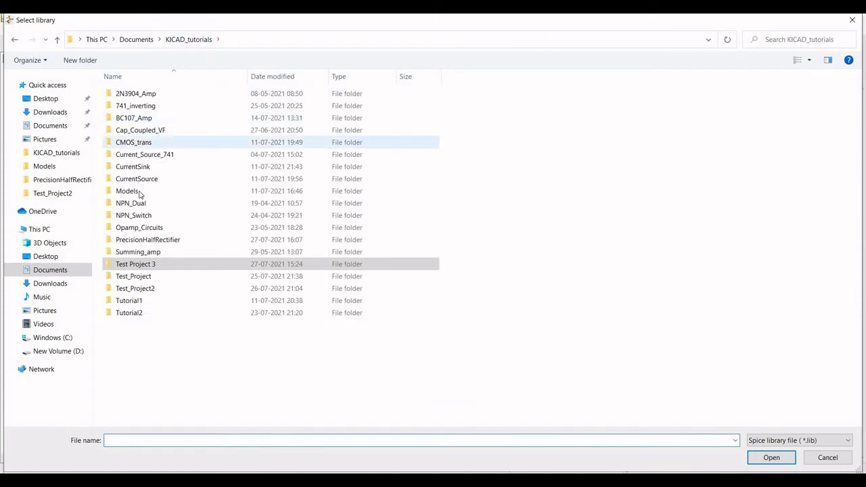
double_click(144, 190)
click(136, 156)
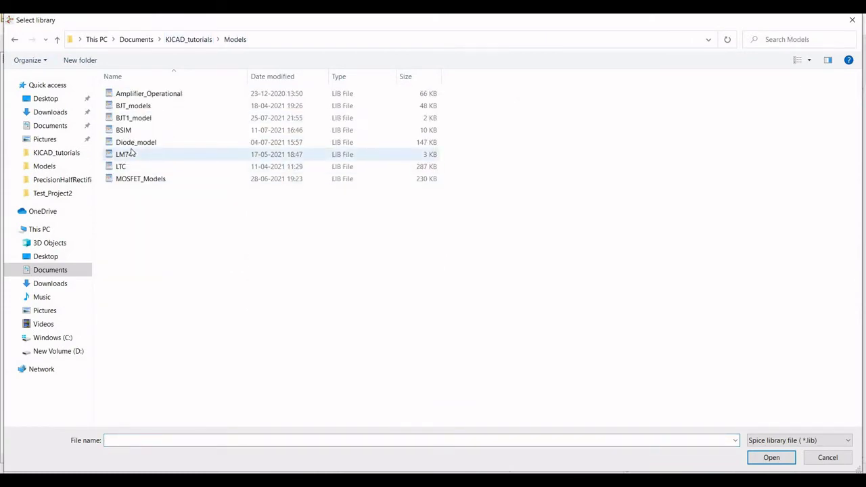
click(761, 460)
click(381, 138)
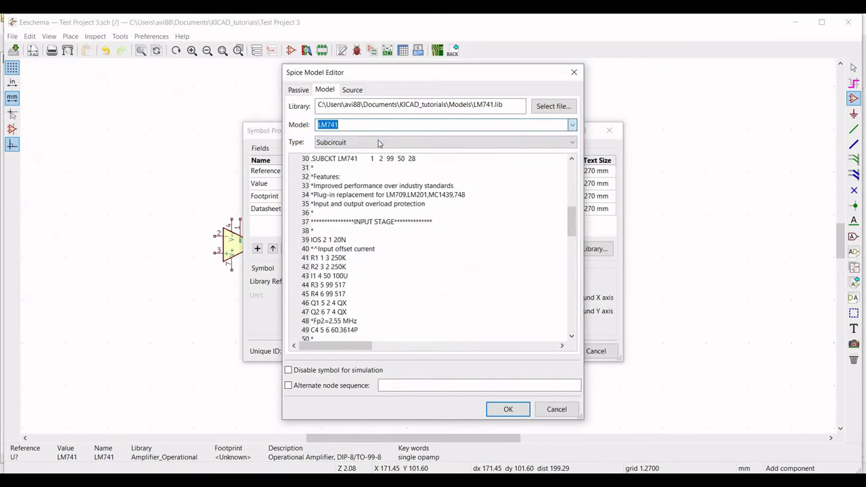
Enable the alternate node sequence 3 2 7 4 6 for U2's Spice model and apply the symbol properties.
click(374, 387)
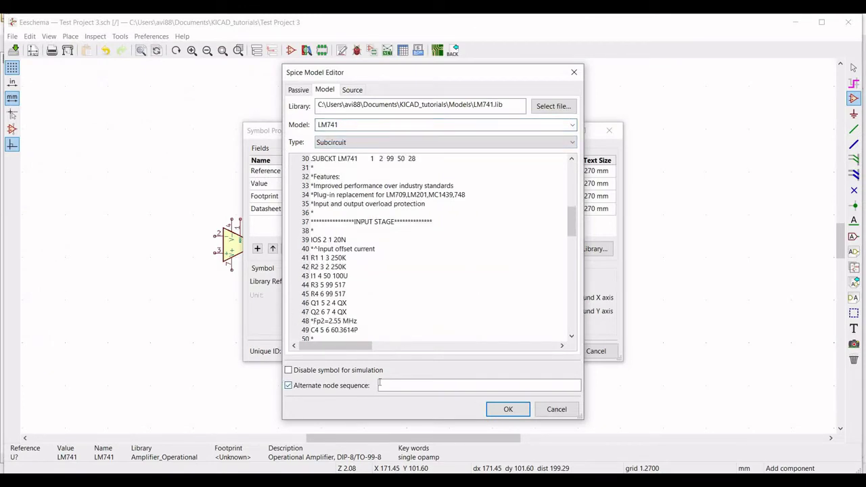
click(387, 389)
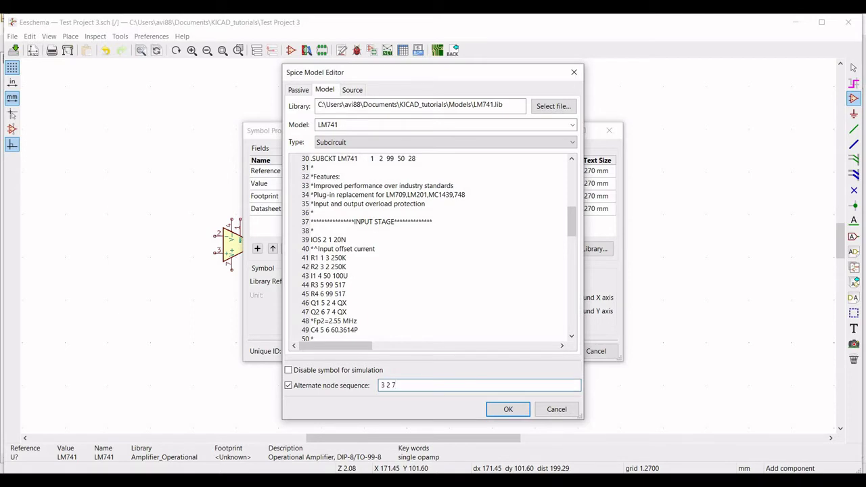
text(3 2 7 4 6)
click(508, 409)
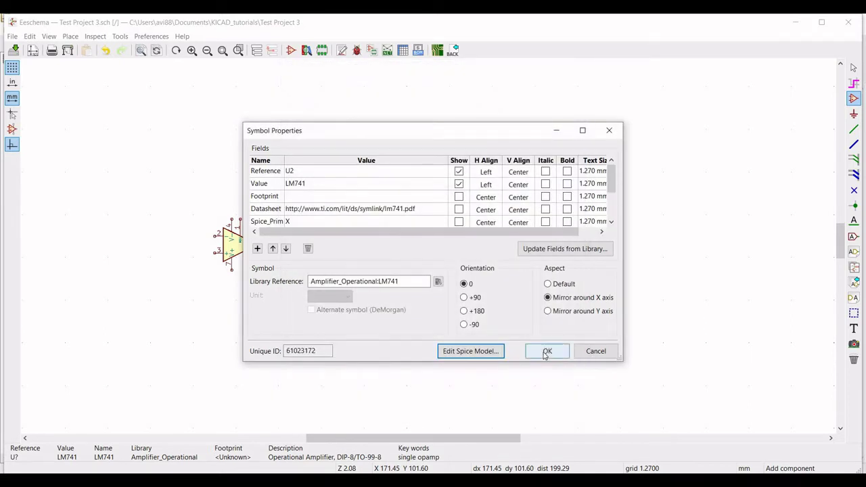
click(547, 351)
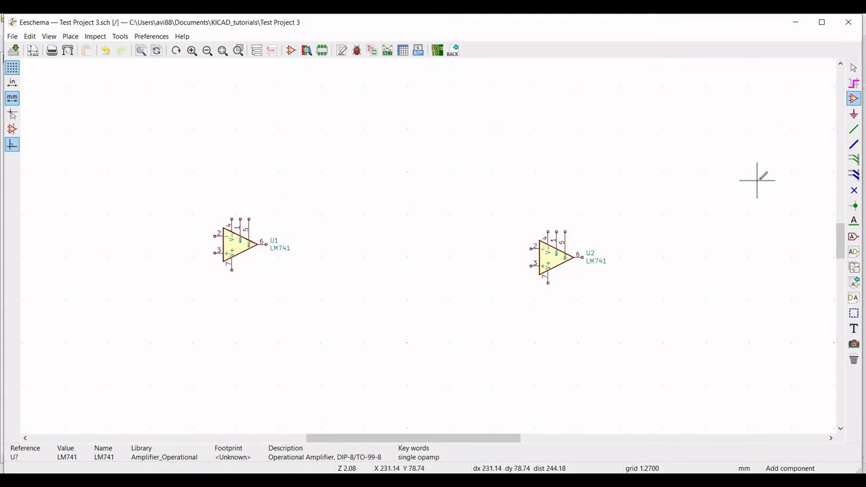
Add a simulation resistor R to the left of U1, level with its inverting input.
click(95, 235)
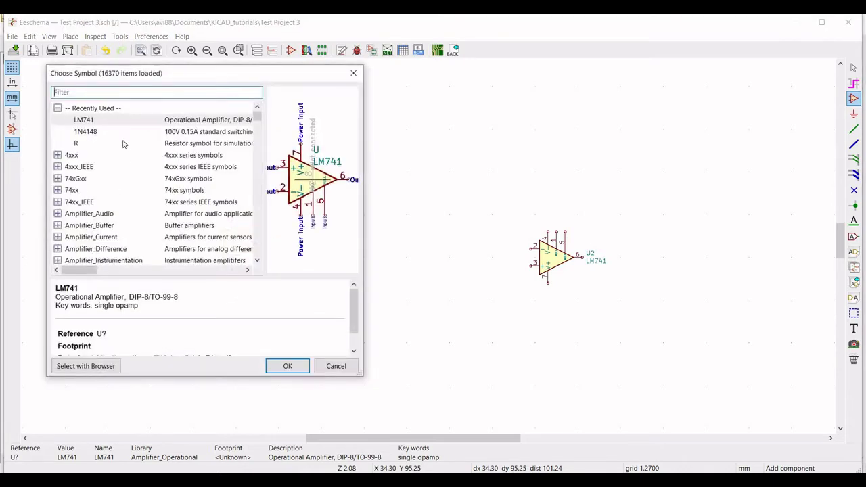
click(188, 144)
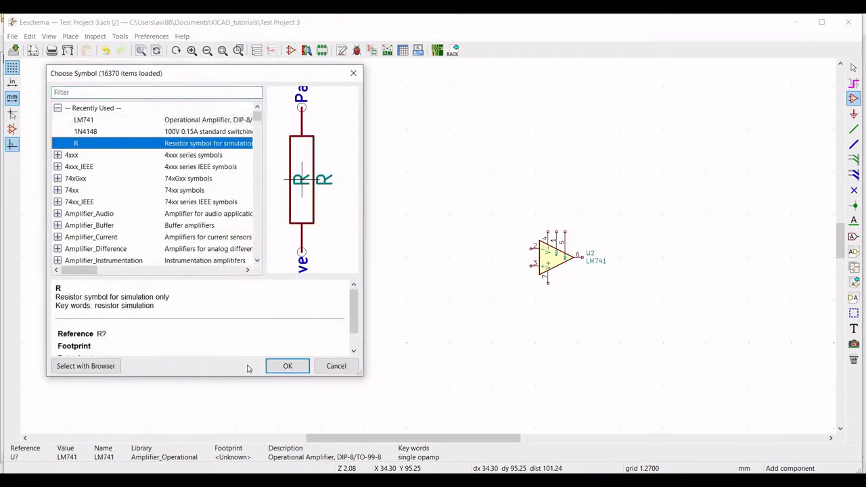
click(287, 366)
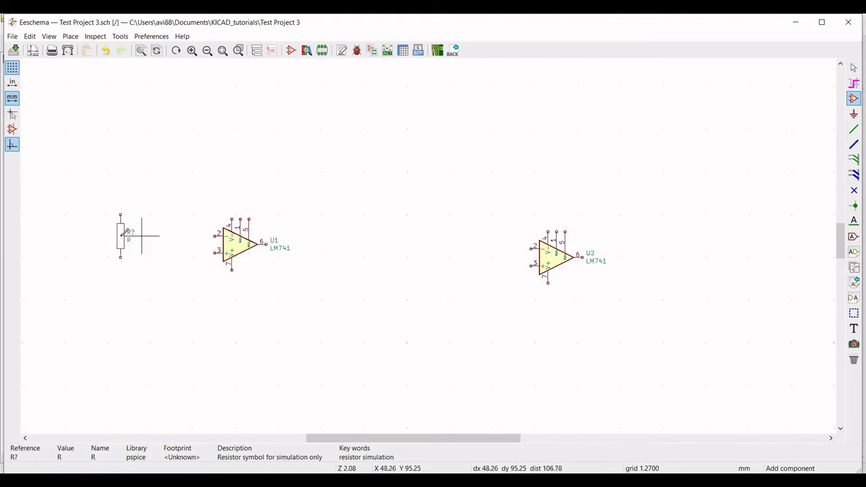
Set the new resistor's reference to R1, its value to 1k and its orientation to +90.
right_click(130, 247)
mouse_move(244, 288)
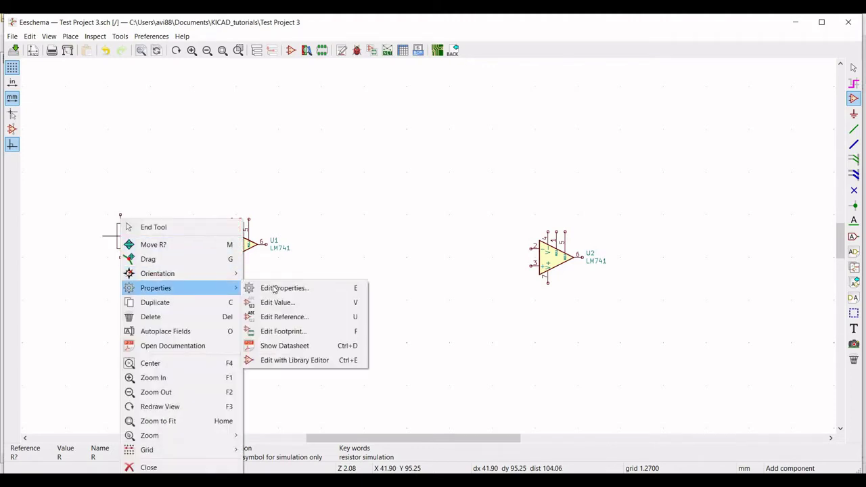
click(280, 288)
text(R1)
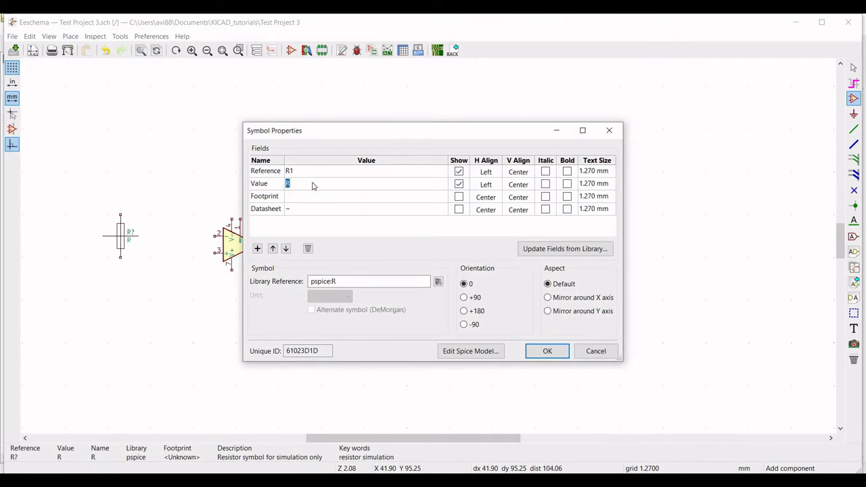
text(1k)
click(465, 297)
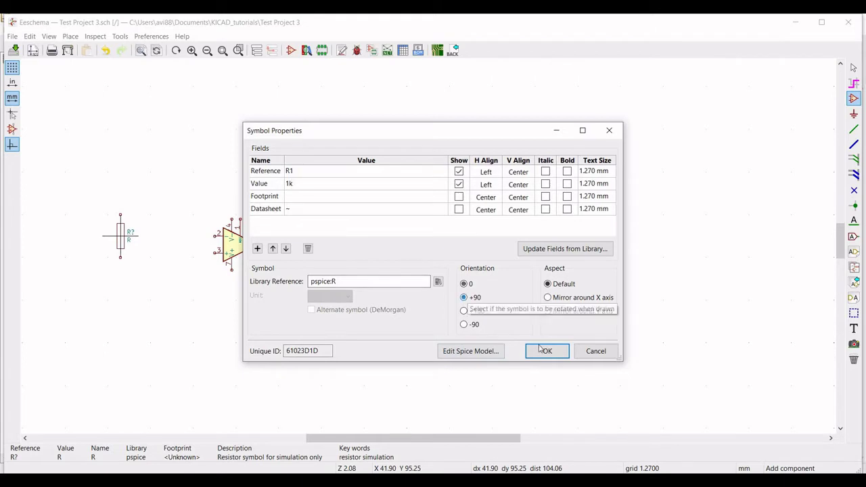
click(546, 350)
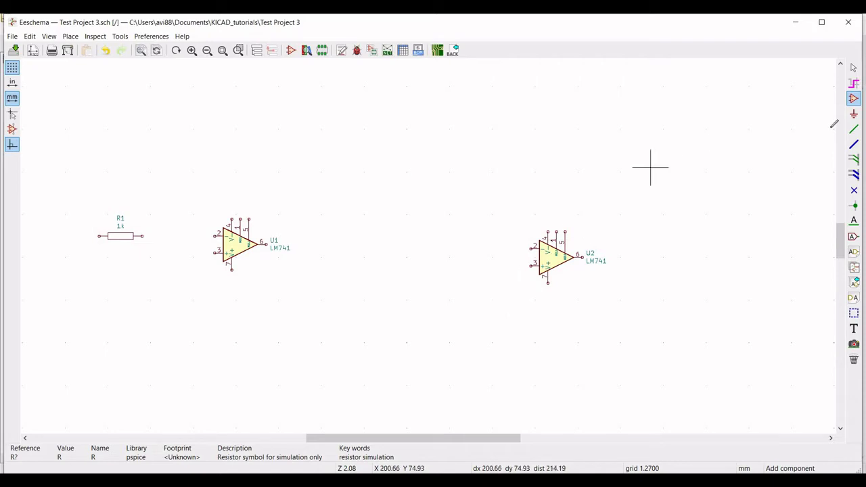
Add a second simulation resistor R directly above U1.
click(236, 123)
click(151, 124)
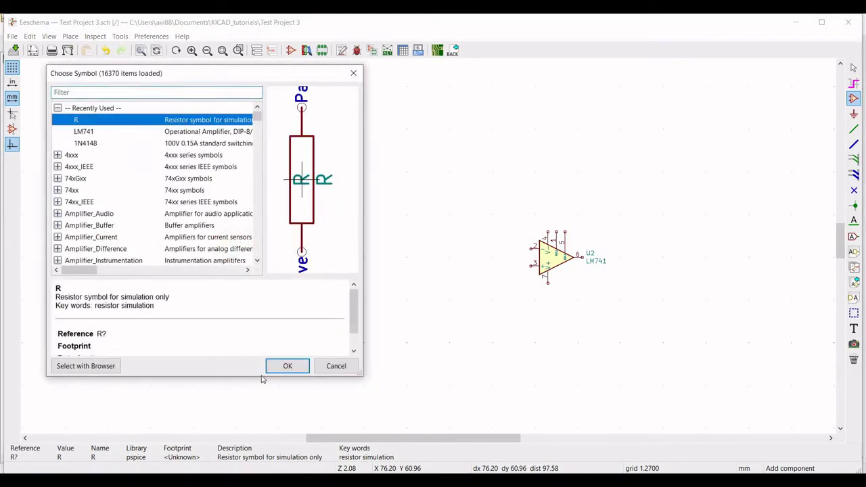
click(288, 365)
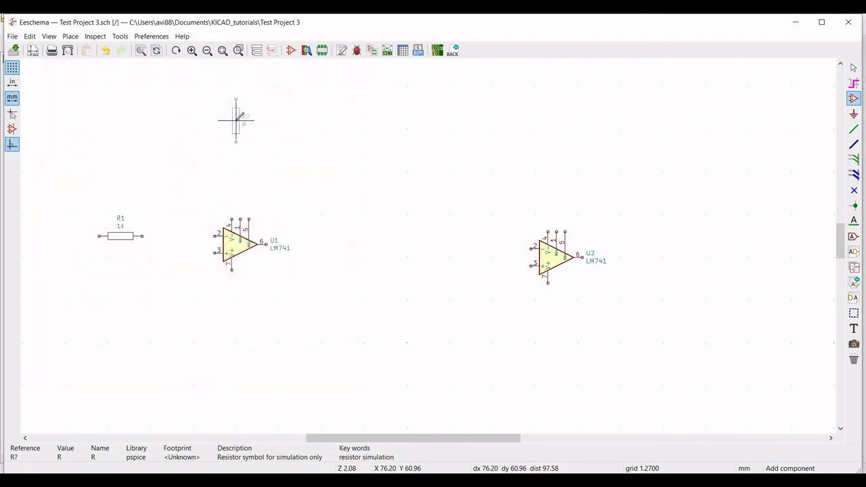
Set the resistor above U1 to reference R2, value 2k and orientation +90.
right_click(236, 120)
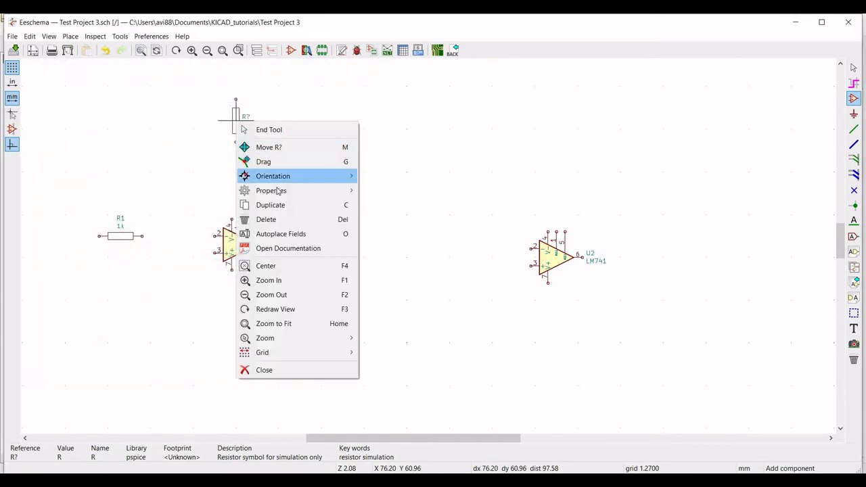
mouse_move(278, 180)
click(392, 192)
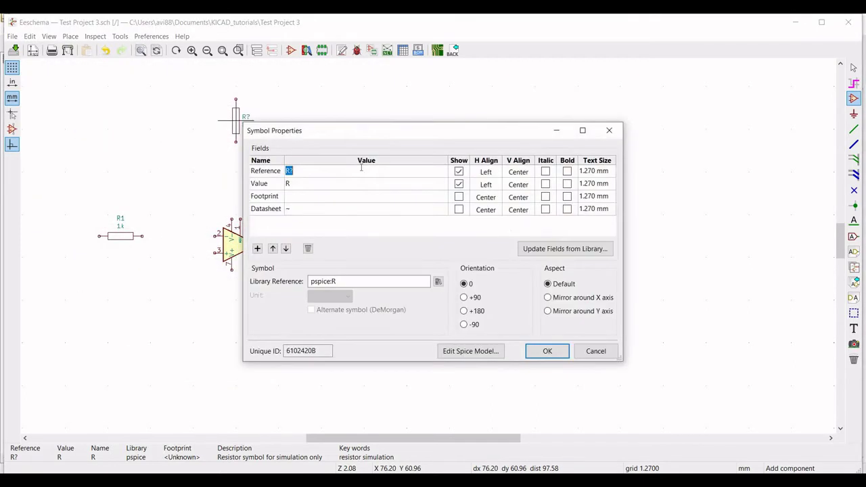
text(R2)
text(2k)
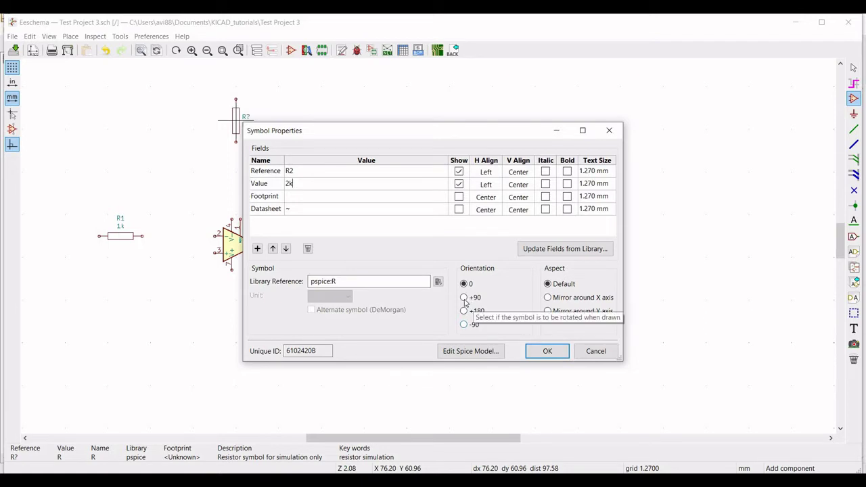
click(547, 349)
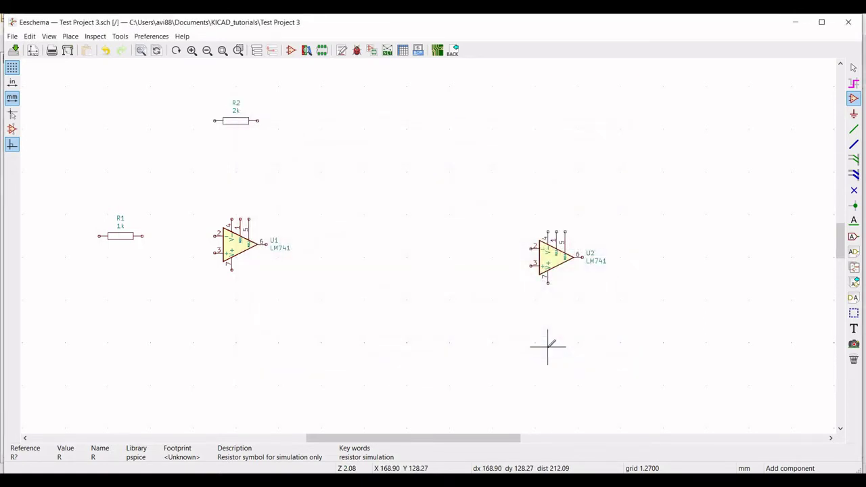
Add a vertical simulation resistor R at the lower left of U1 with reference R3 and value 680.
click(192, 292)
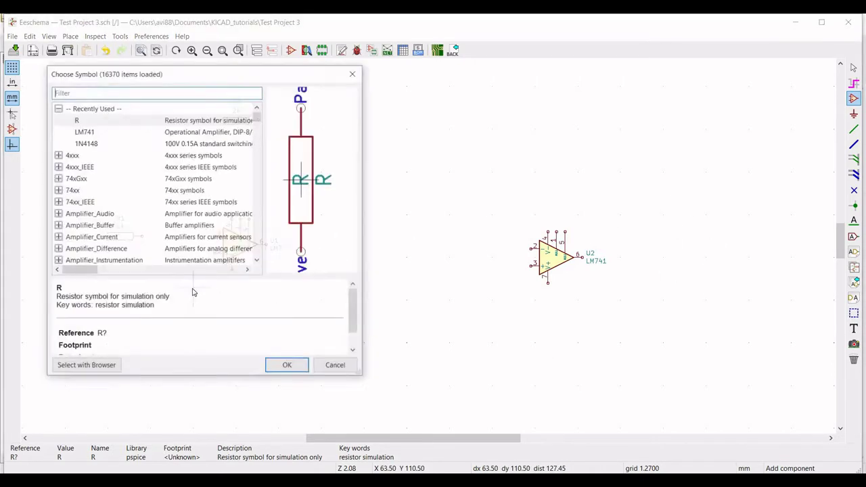
click(287, 365)
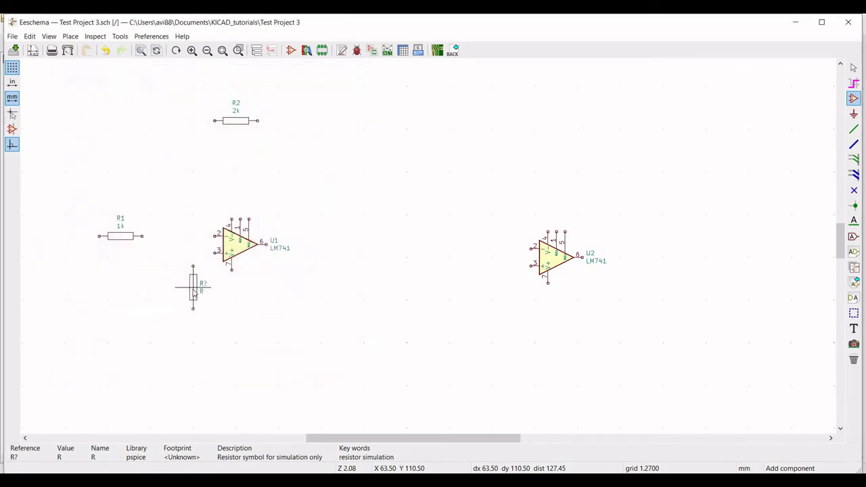
right_click(193, 287)
mouse_move(271, 103)
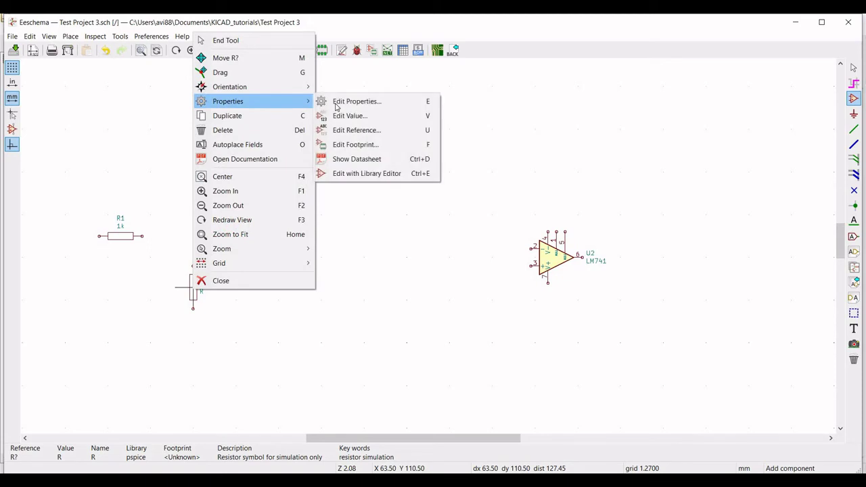
click(342, 102)
text(R3)
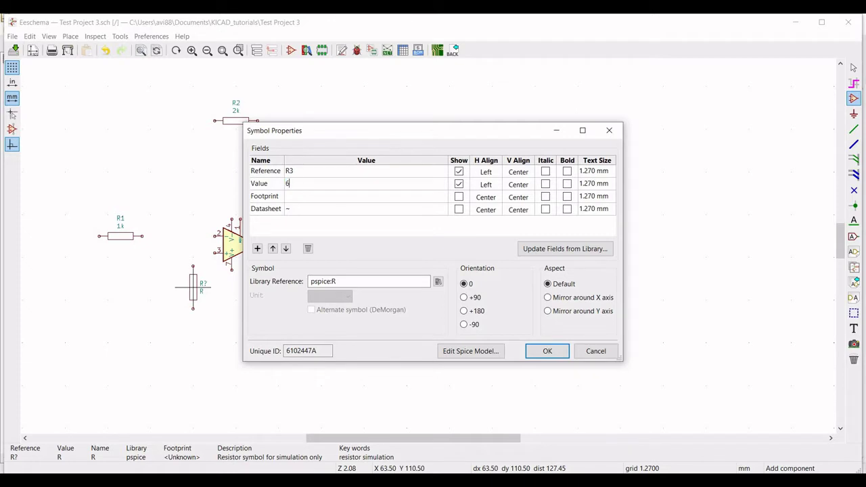
text(680)
click(547, 350)
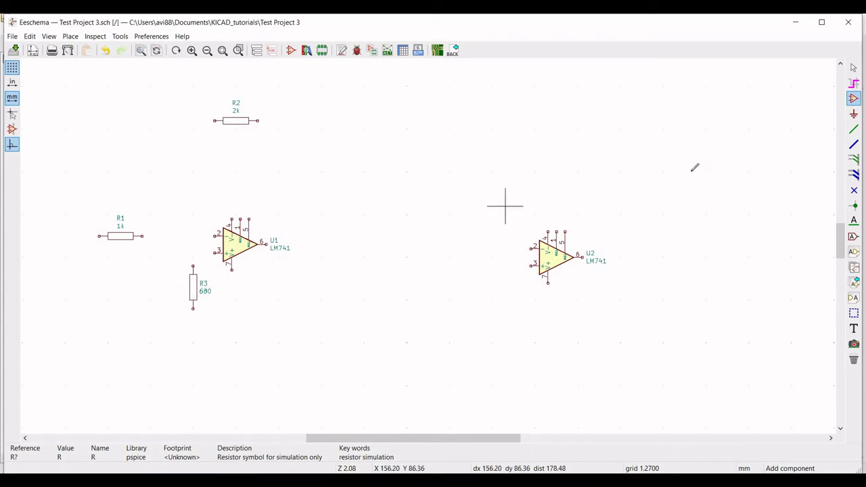
Add two 1N4148 diodes, one to the right of U1's output and one at the upper right of U1.
click(304, 189)
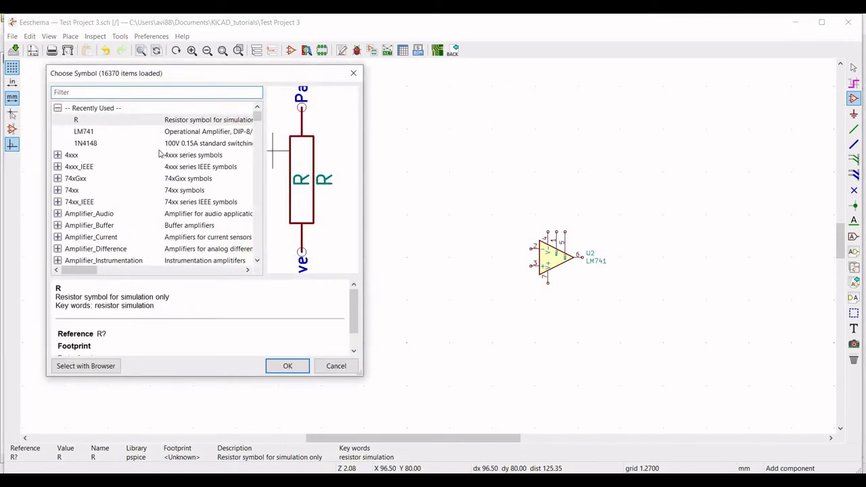
click(190, 144)
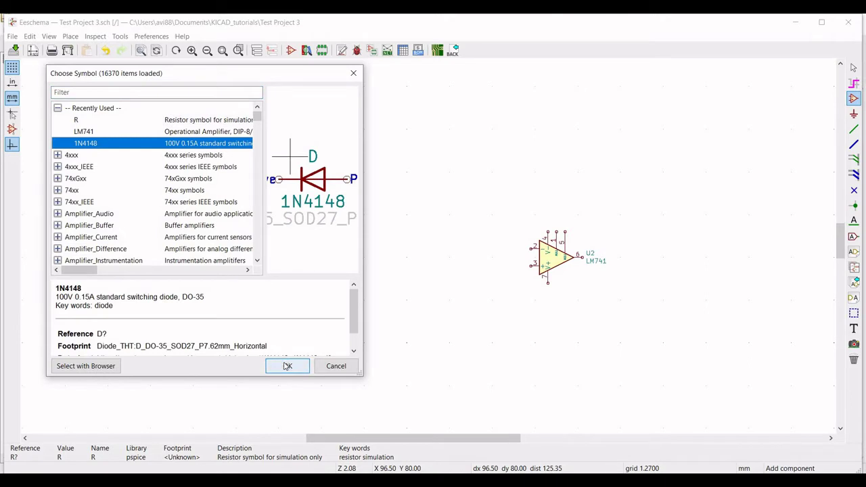
click(291, 356)
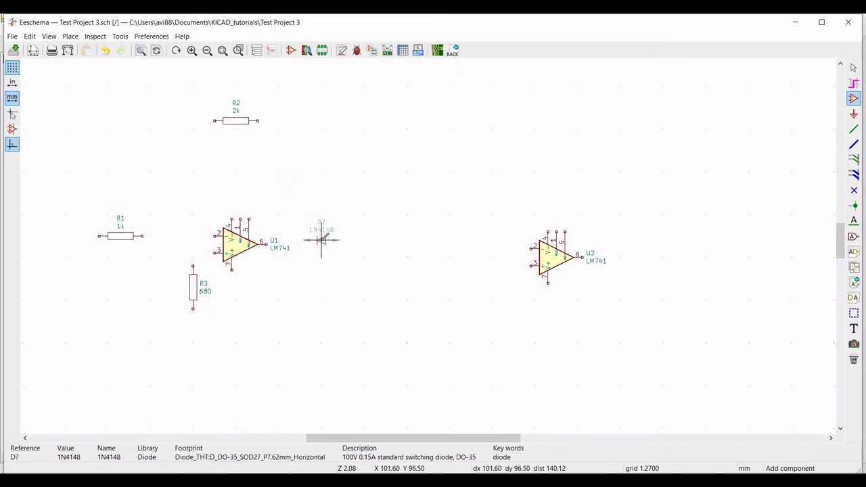
click(322, 239)
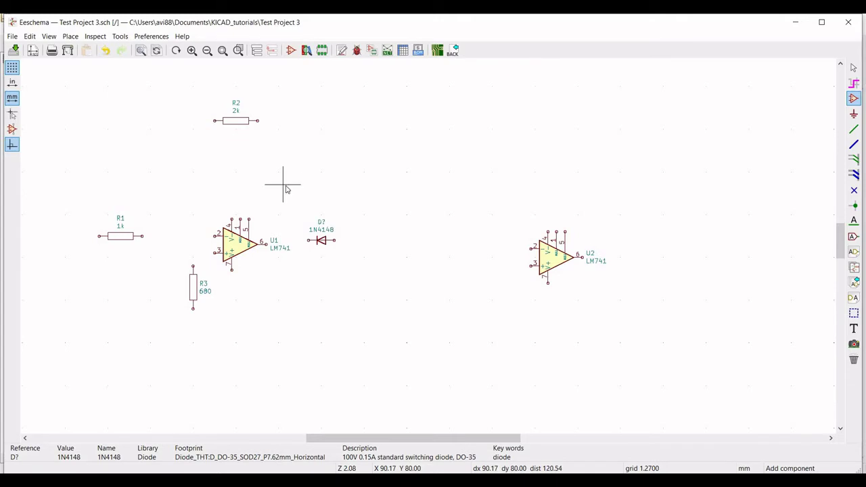
click(286, 189)
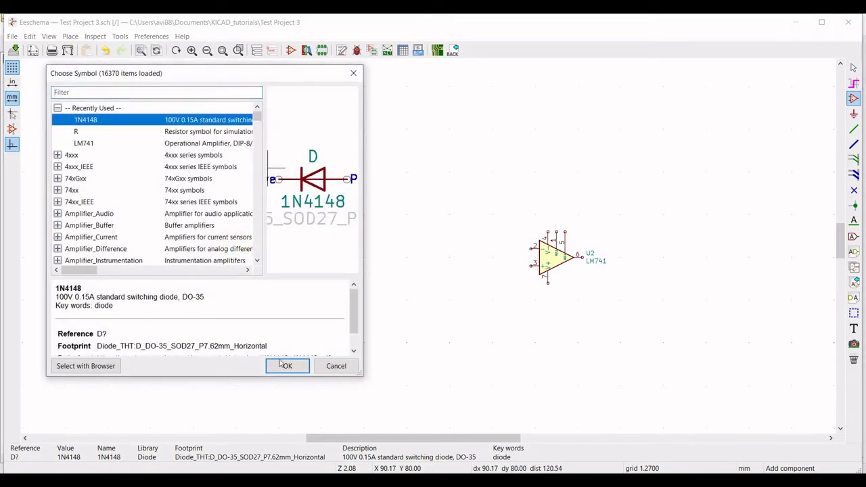
click(286, 366)
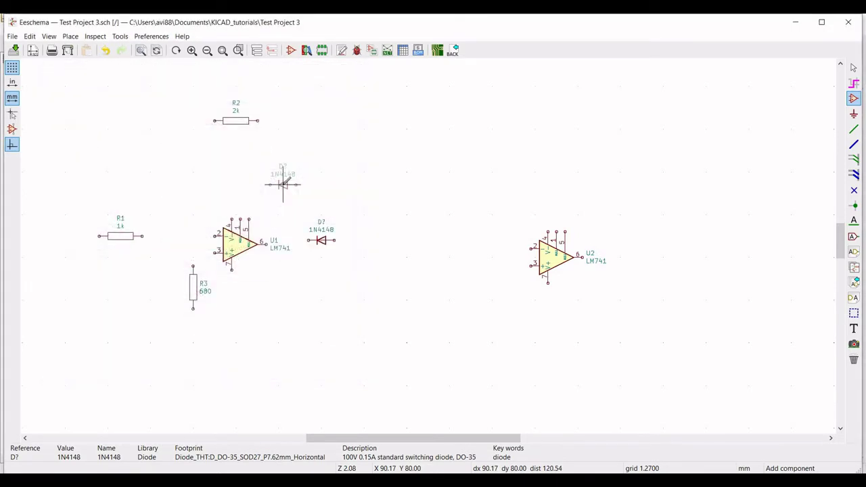
click(285, 181)
key(Escape)
Set the reference of the upper 1N4148 diode to D1 in its symbol properties.
right_click(285, 187)
mouse_move(400, 236)
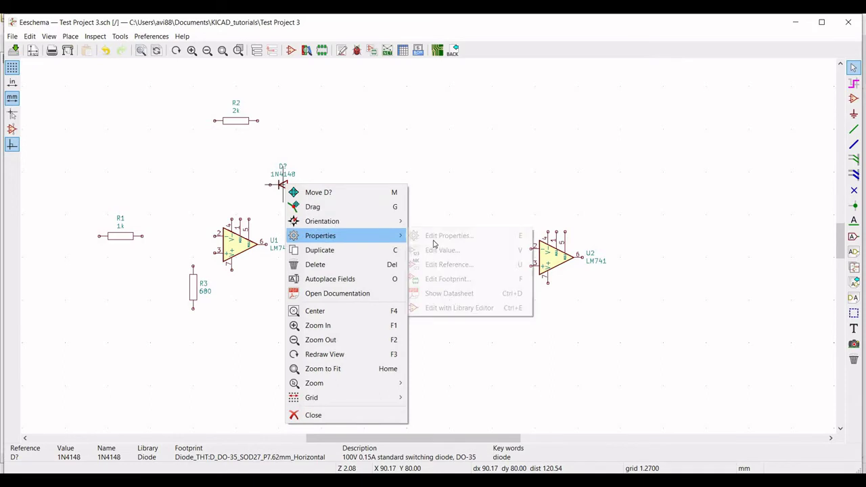
click(446, 236)
text(D1)
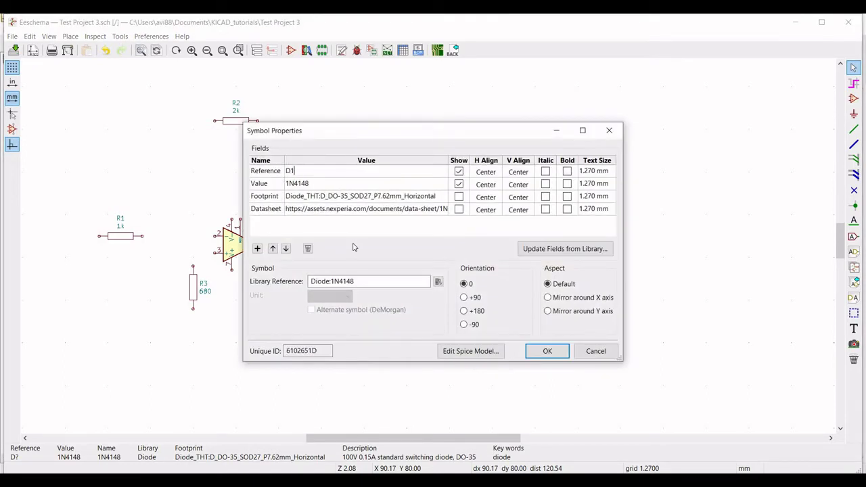
Assign D1 the 1N4148 Diode Spice model from BJT1_model.lib in the KICAD_tutorials Models folder.
click(467, 352)
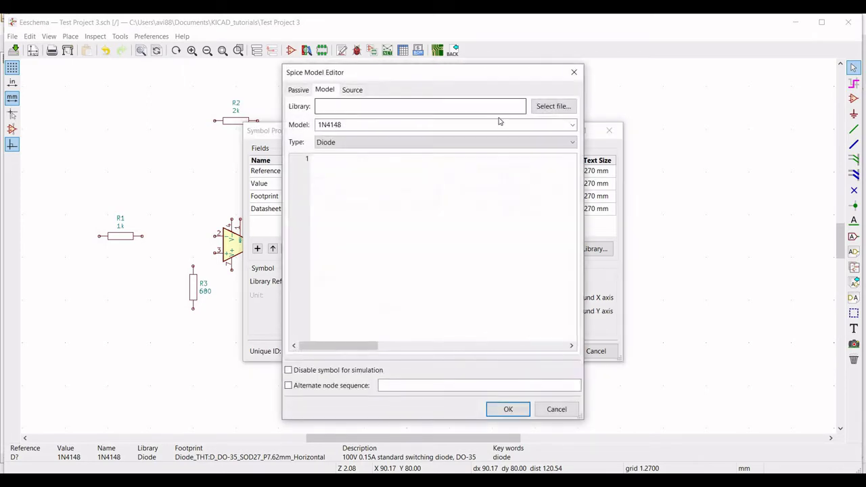
click(183, 40)
double_click(125, 191)
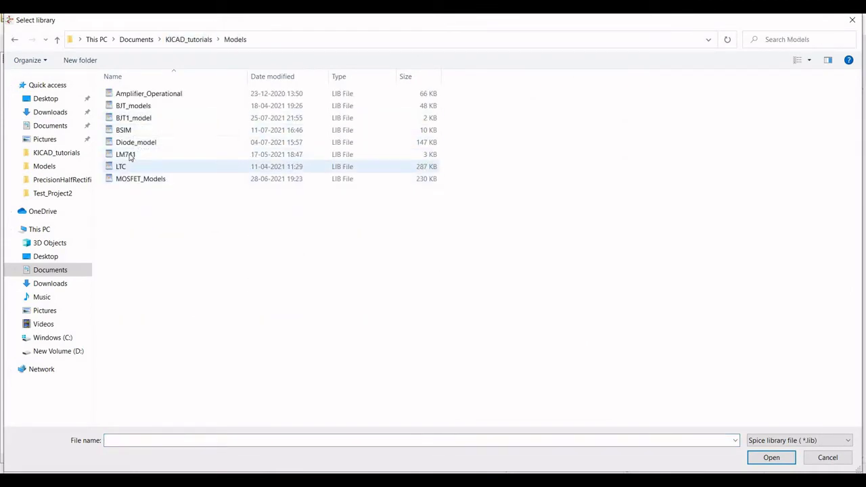
click(131, 155)
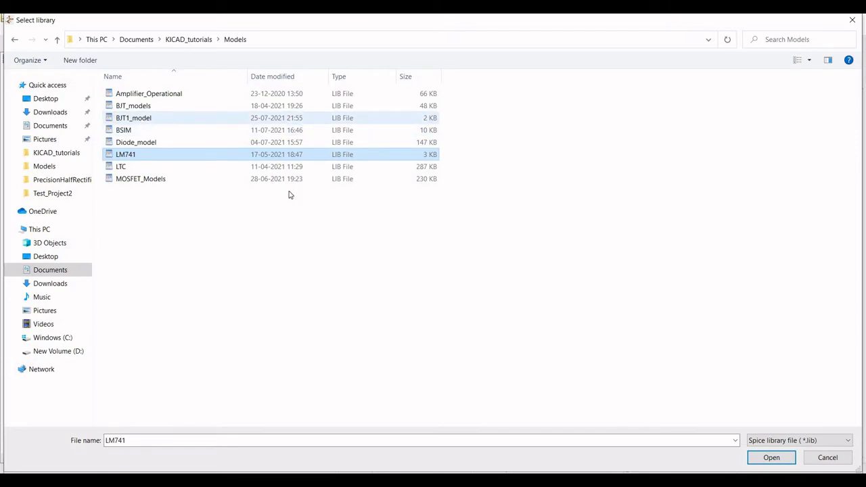
click(134, 119)
click(770, 458)
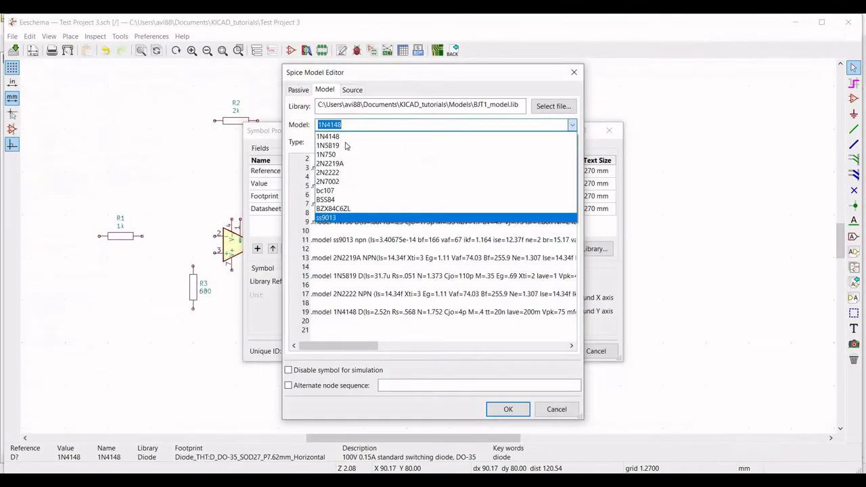
click(338, 138)
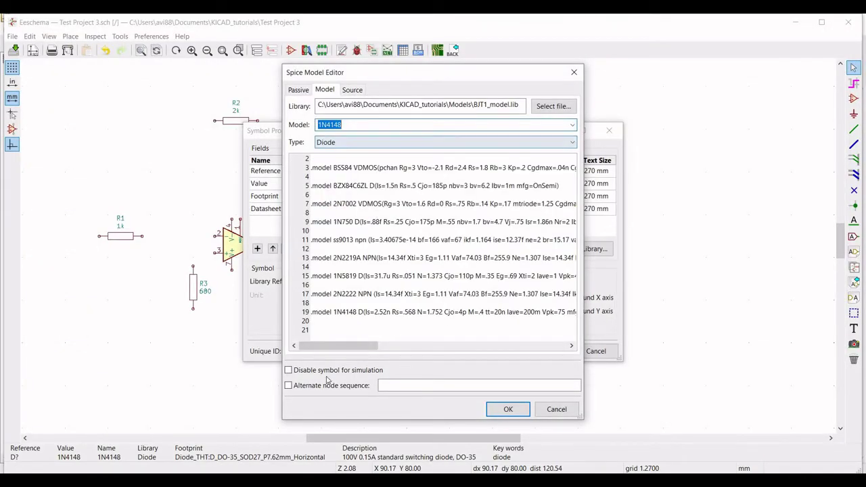
Enable the alternate node sequence 2 1 for D1's Spice model, set its orientation to +90 and apply the symbol properties.
click(288, 386)
click(383, 386)
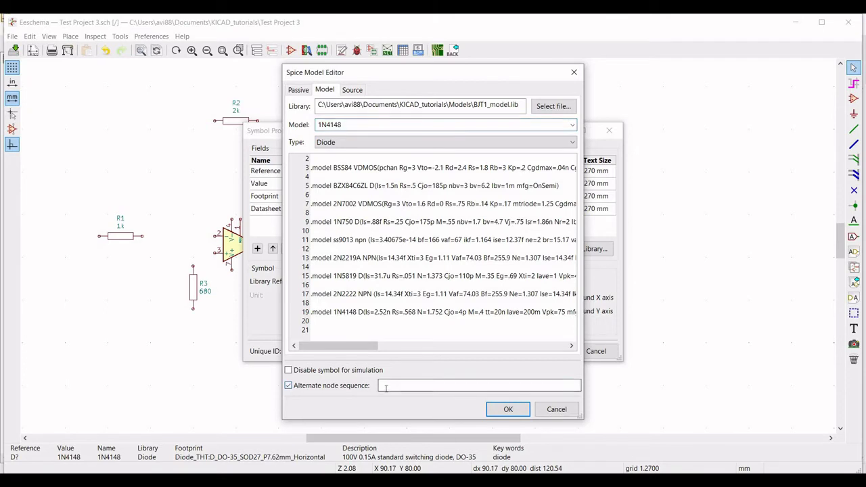
text(2 1)
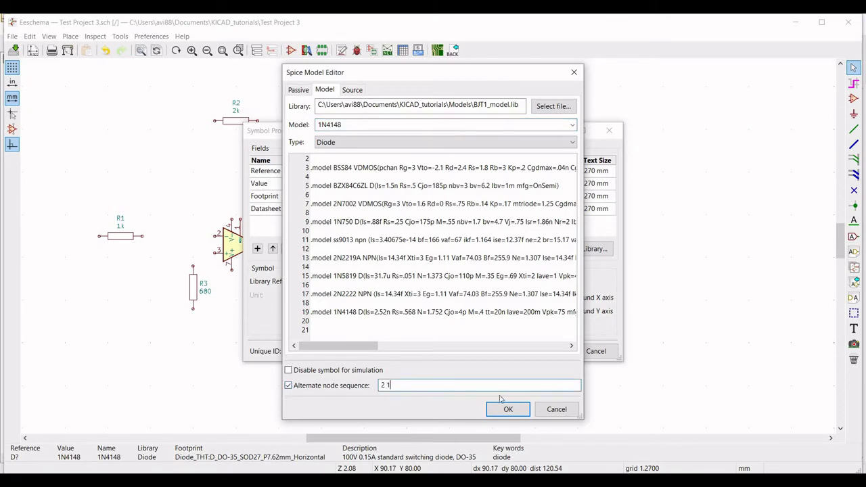
click(508, 410)
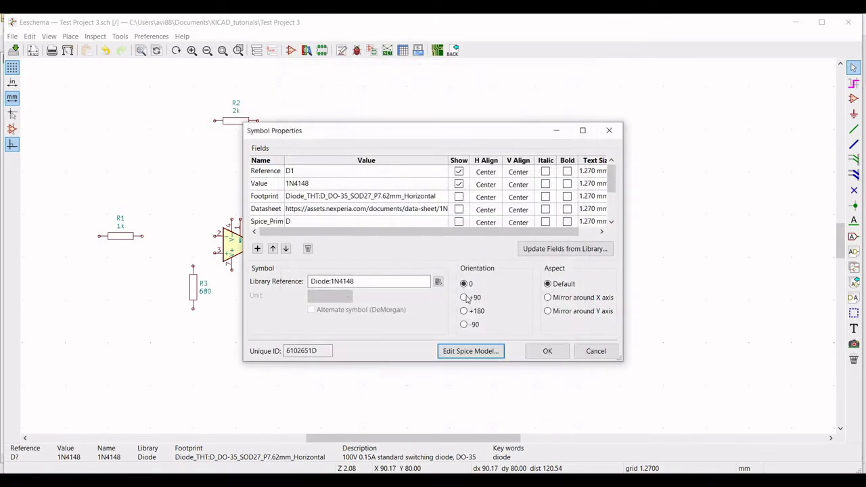
click(464, 298)
click(548, 351)
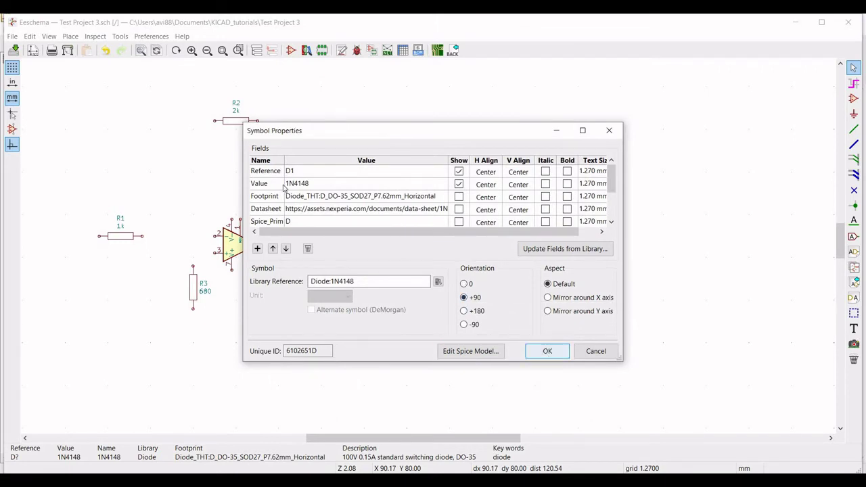
Set the orientation of diode D1 to -90 in its symbol properties.
right_click(284, 189)
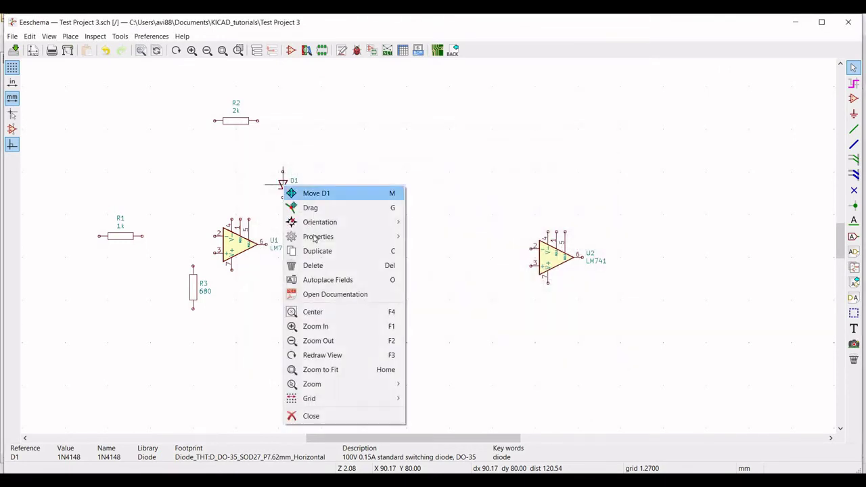
mouse_move(379, 236)
click(447, 236)
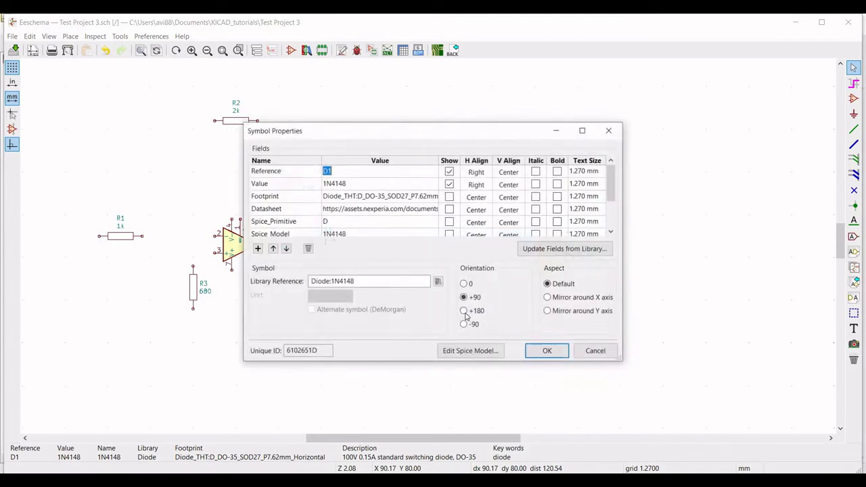
click(464, 325)
key(Return)
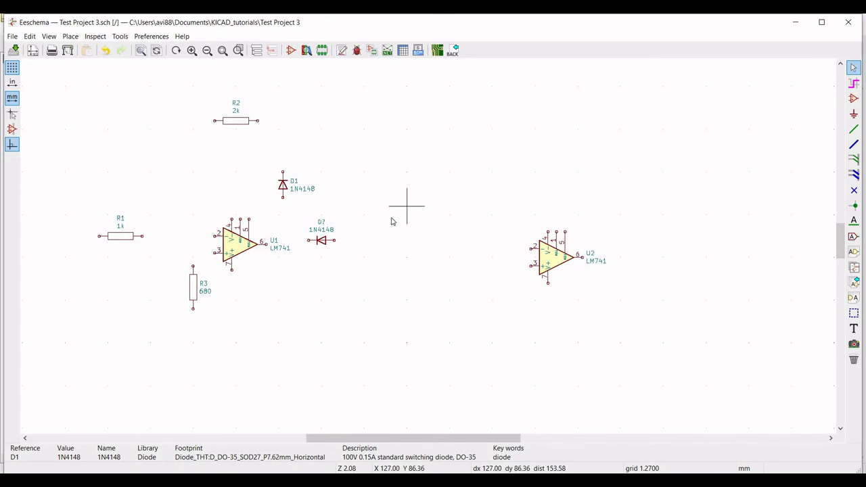
Set the reference of the 1N4148 diode beside U1's output to D2 in its symbol properties.
right_click(322, 240)
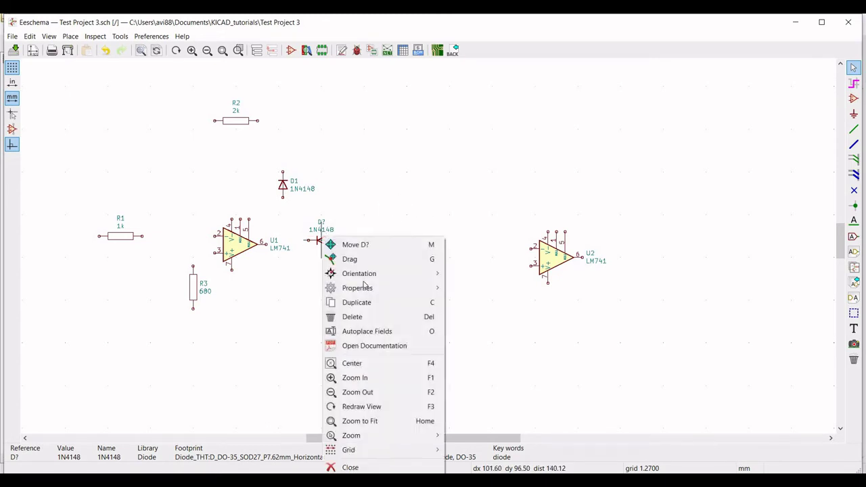
mouse_move(403, 290)
click(483, 286)
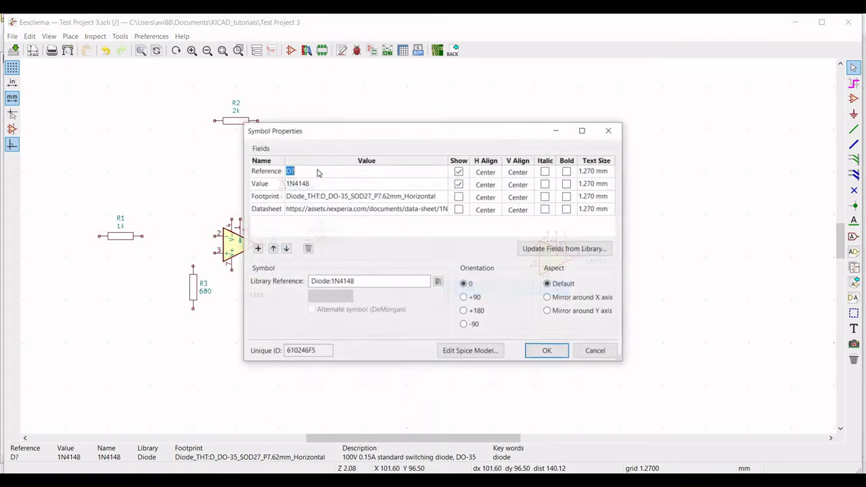
text(D2)
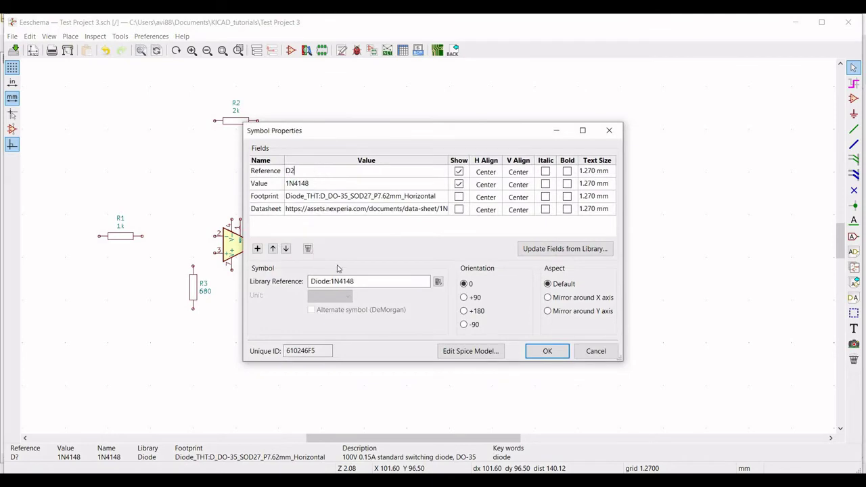
Load BJT1_model.lib from the KICAD_tutorials Models folder as D2's Spice library, using the 1N4148 Diode model.
click(477, 352)
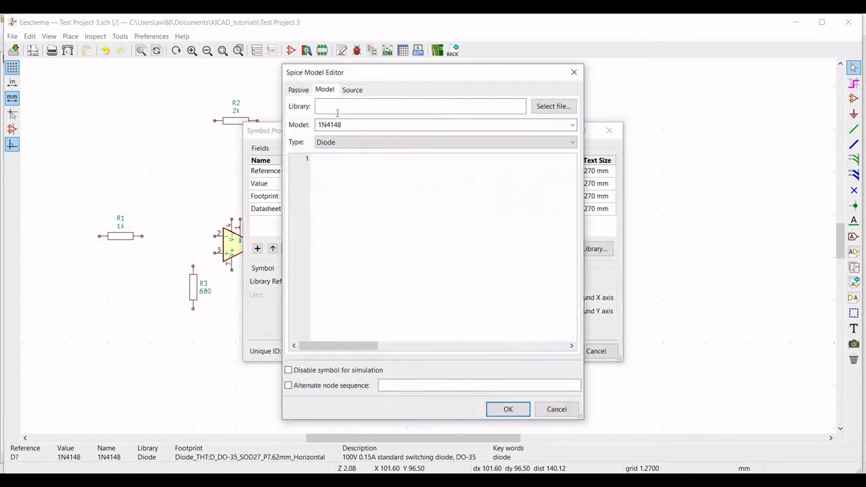
click(554, 106)
click(178, 42)
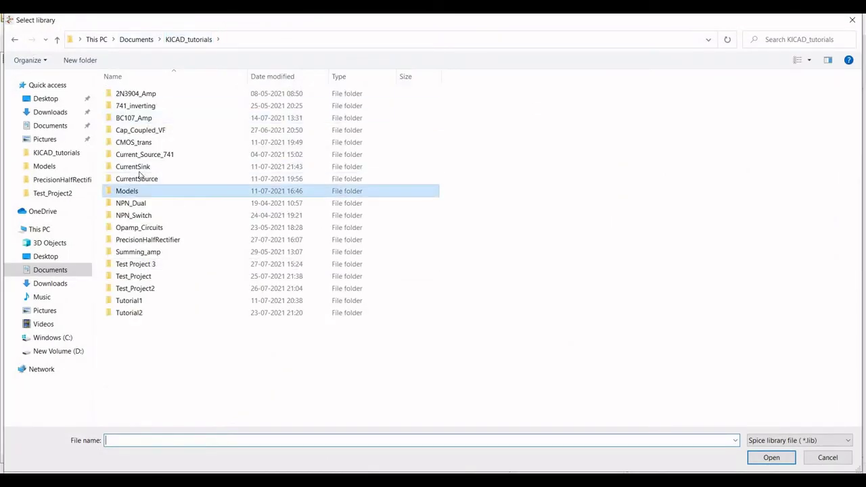
double_click(128, 191)
click(133, 117)
click(756, 458)
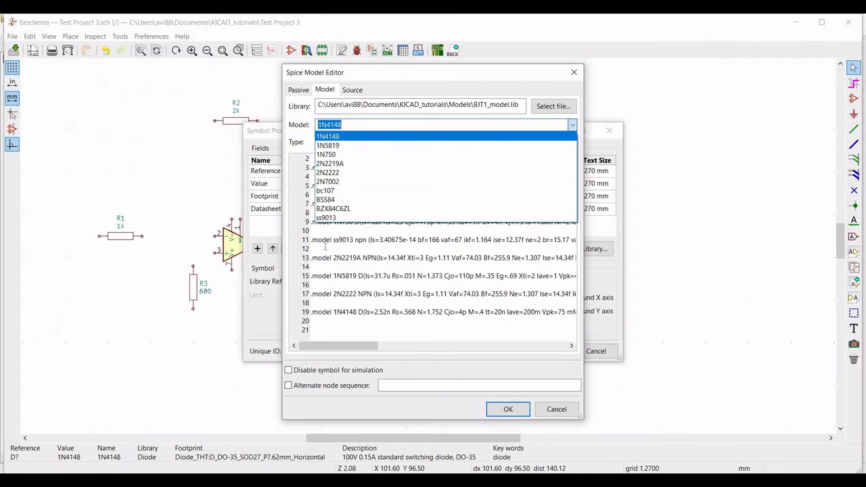
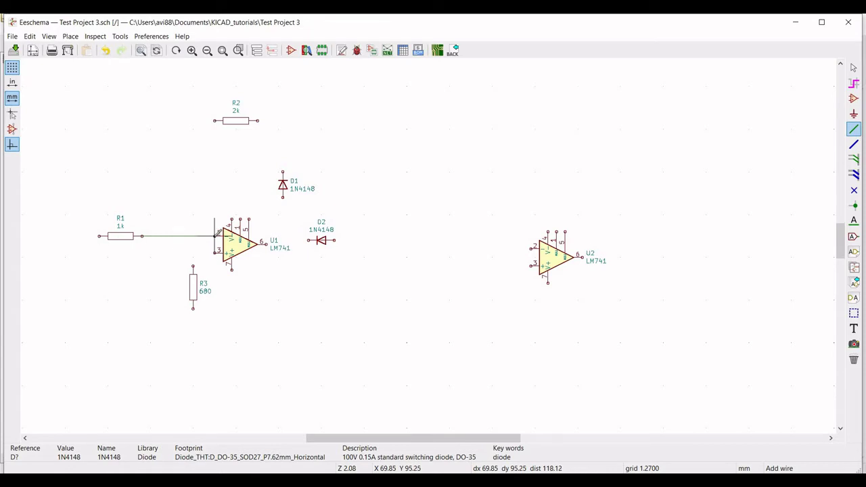
Wire R1's right end to U1 pin 2 and R3's upper end to U1 pin 3.
click(215, 236)
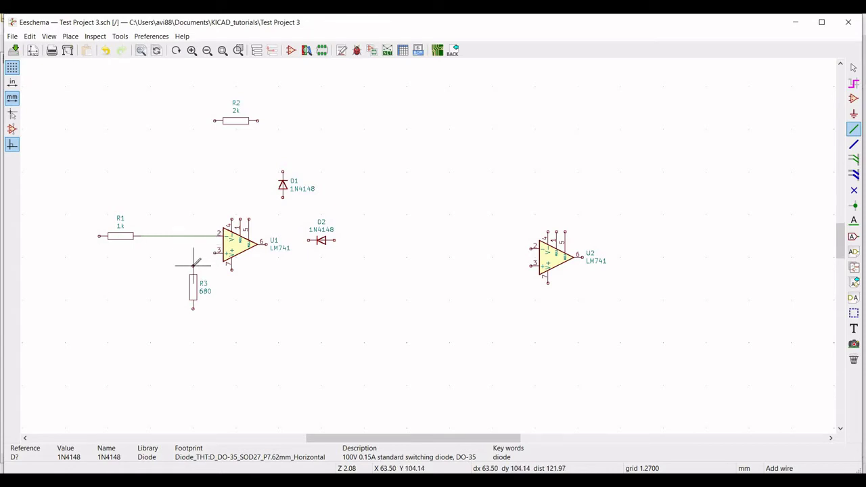
click(193, 265)
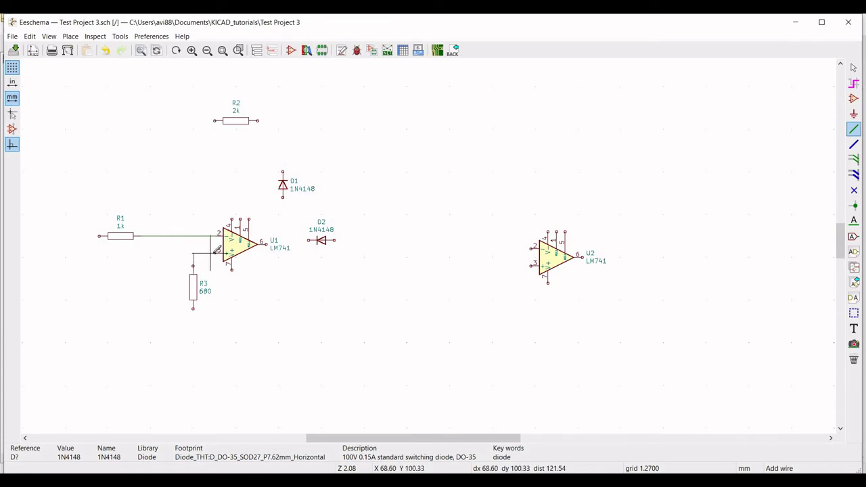
click(215, 253)
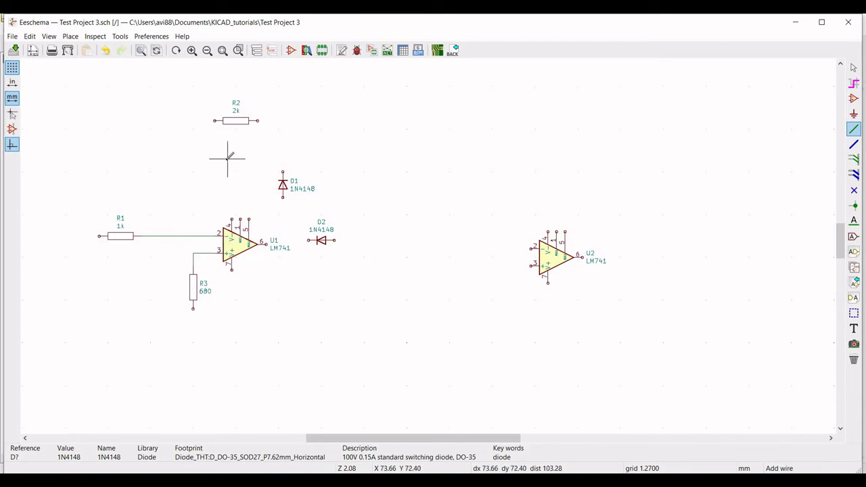
Wire R2's left end down to the R1–U1 pin 2 wire and connect D1's upper end to that vertical wire.
click(214, 121)
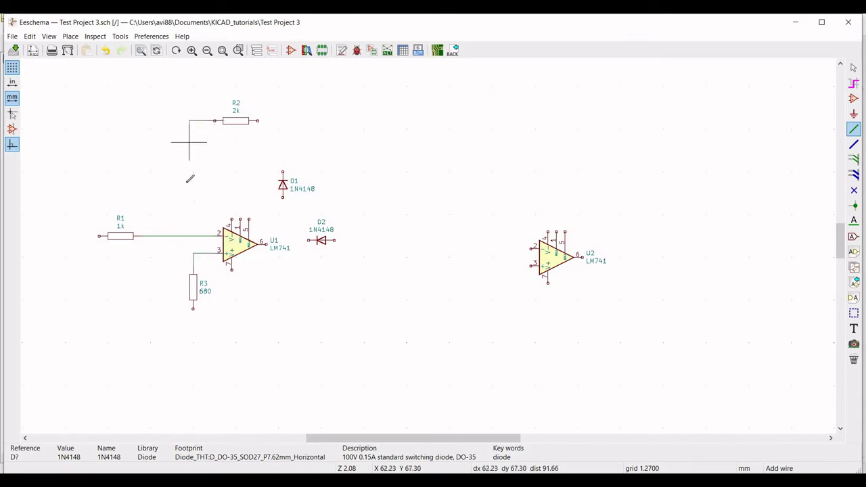
click(185, 235)
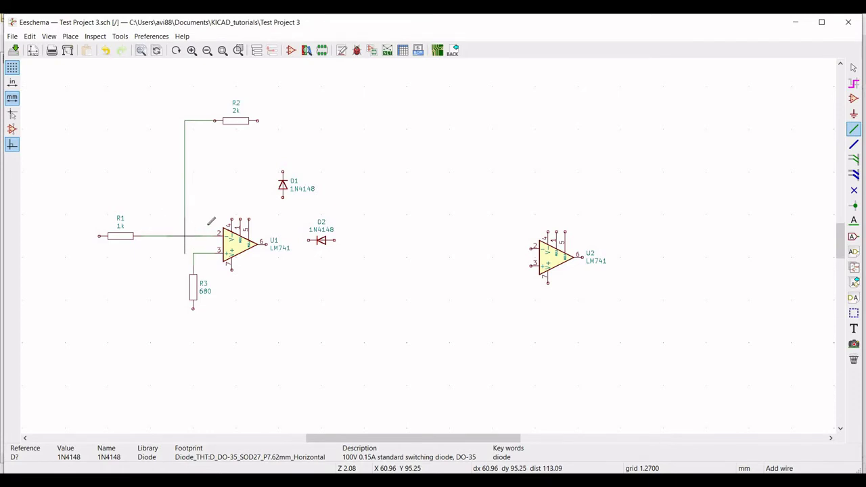
click(283, 167)
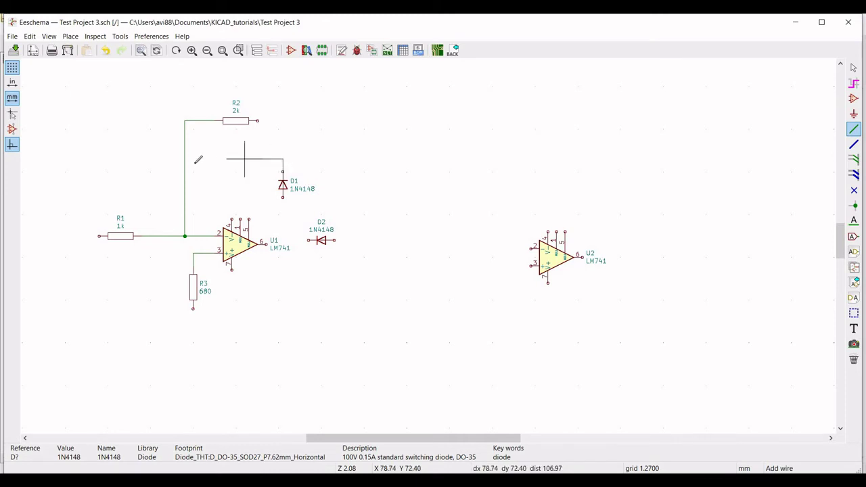
click(184, 167)
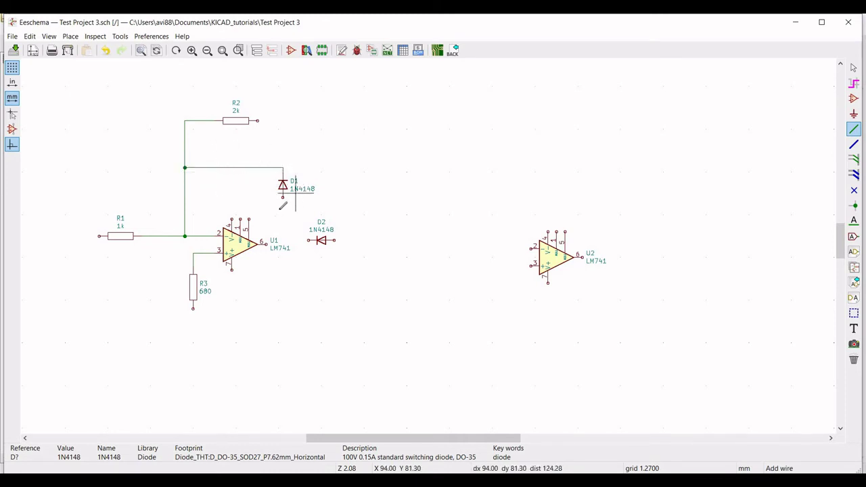
Wire U1's output pin 6 to D2's left end and connect D1's lower end to that output wire.
click(266, 242)
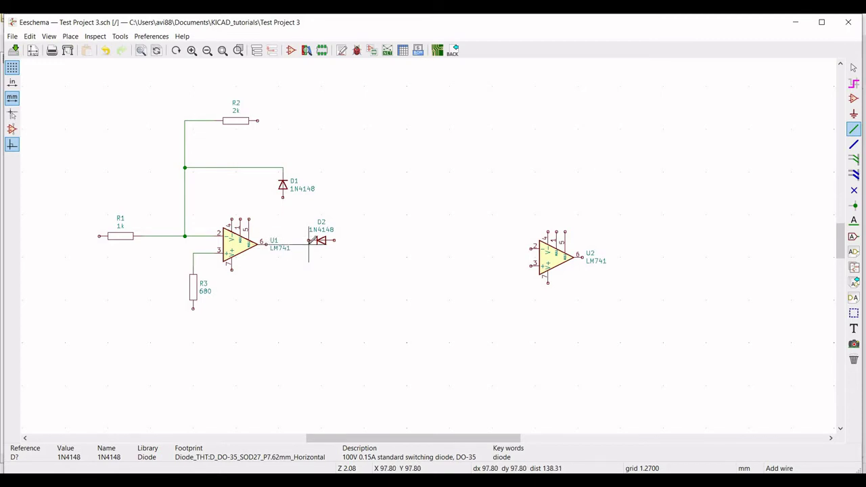
click(309, 241)
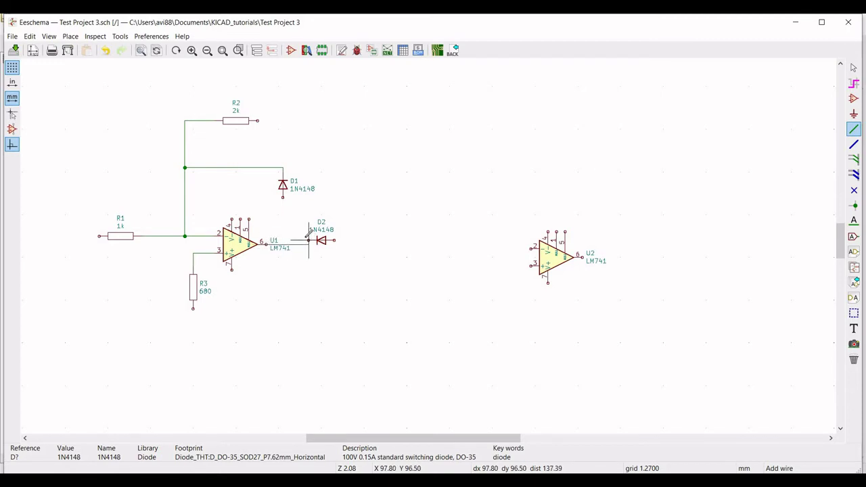
click(283, 197)
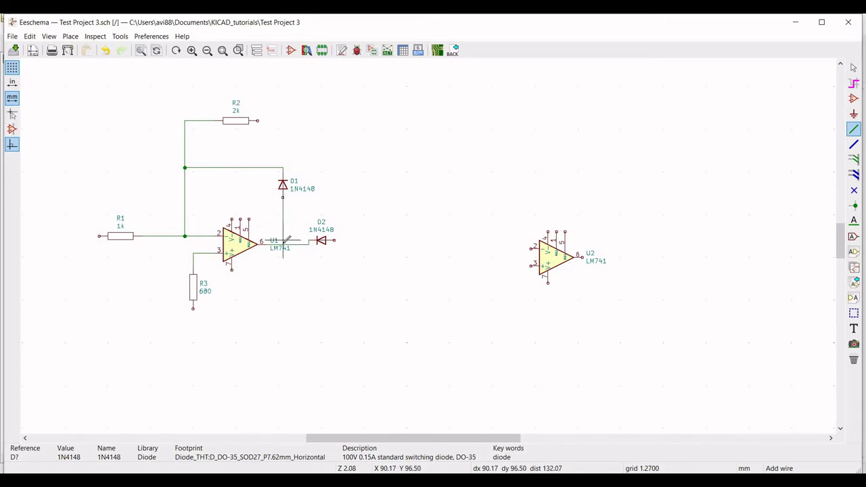
click(283, 244)
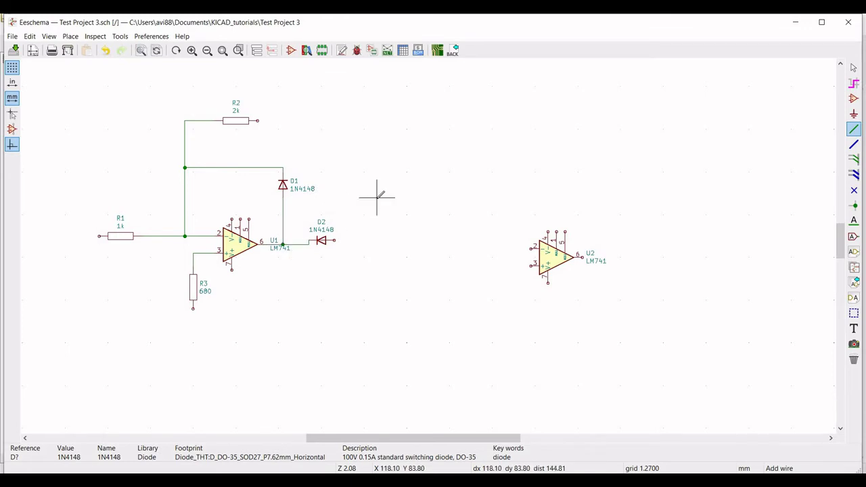
Wire R2's right end around and down to D2's right end, and end wire drawing.
click(257, 121)
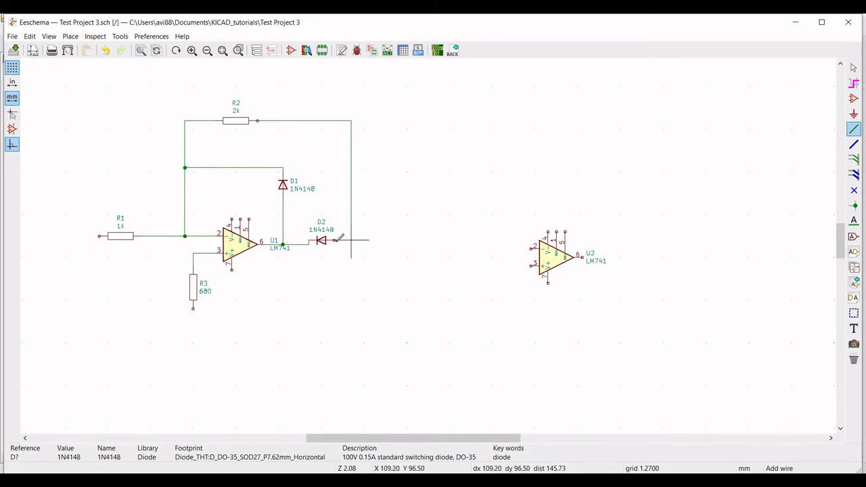
click(334, 240)
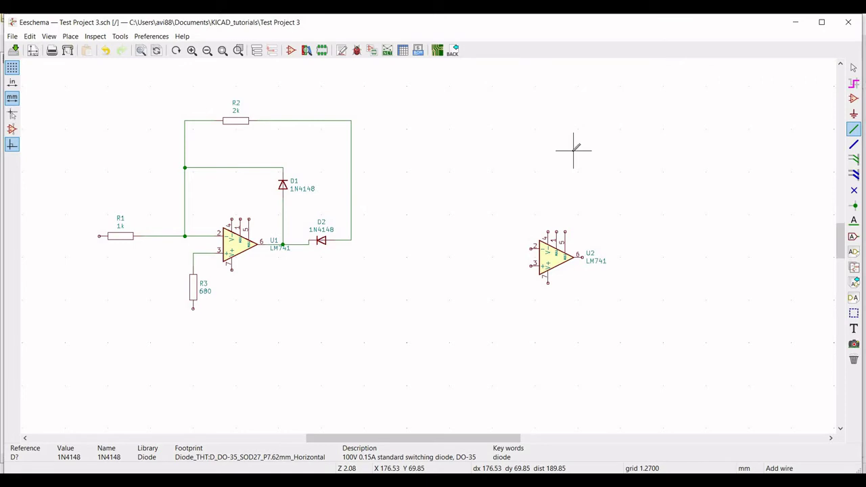
key(Escape)
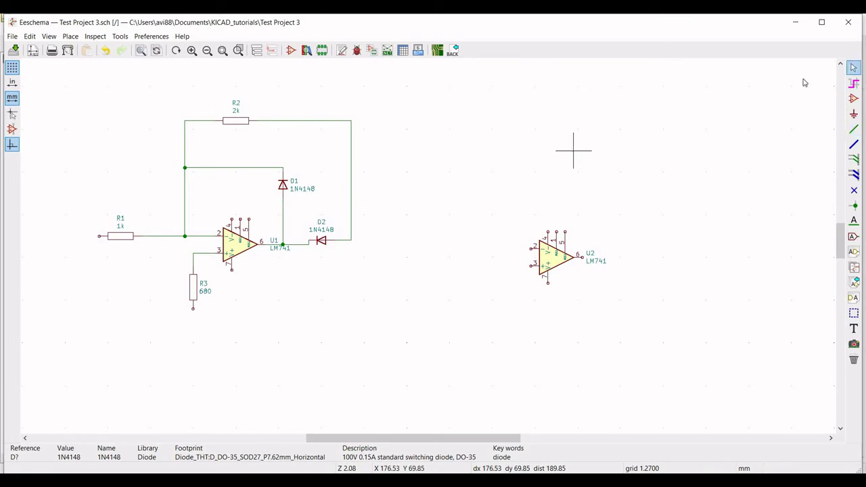
Add a pspice resistor R above and to the right of R2.
click(853, 100)
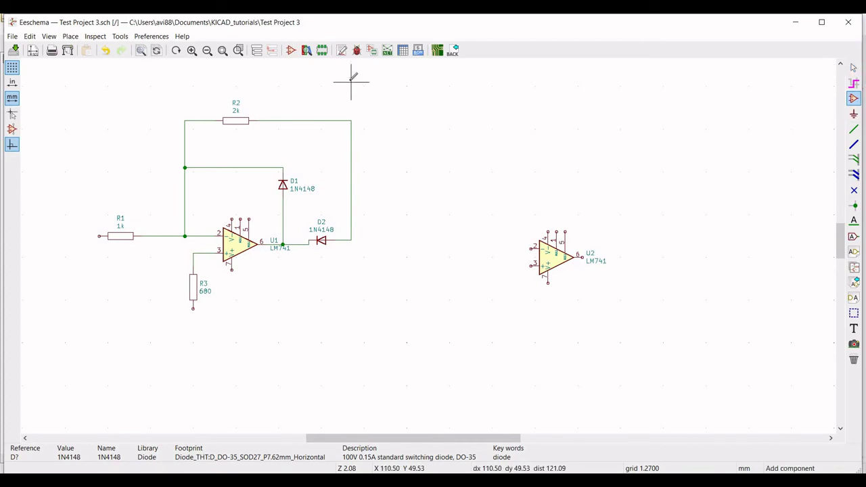
click(351, 82)
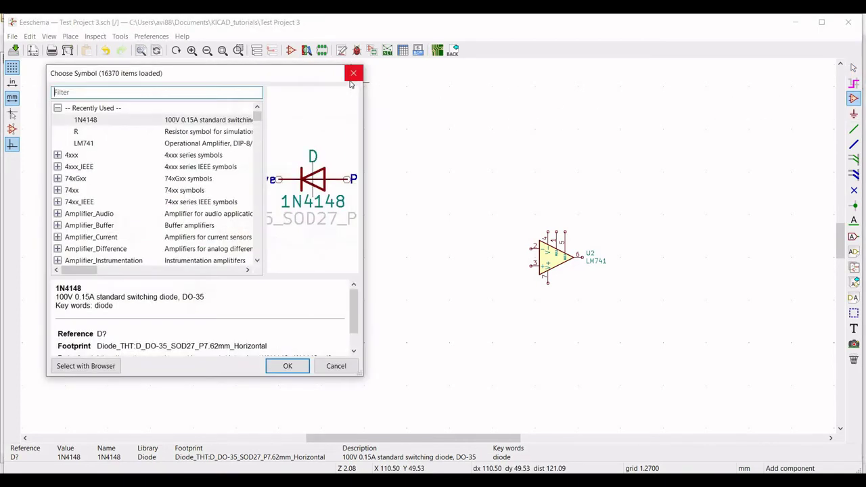
click(175, 133)
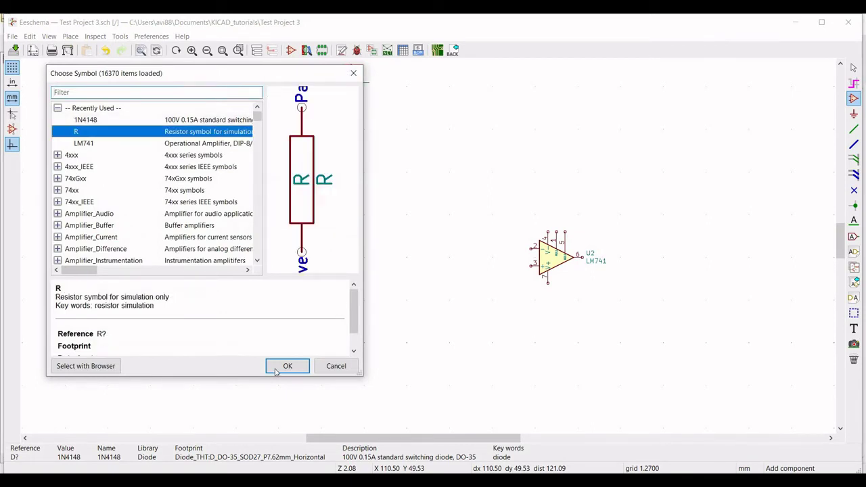
key(Return)
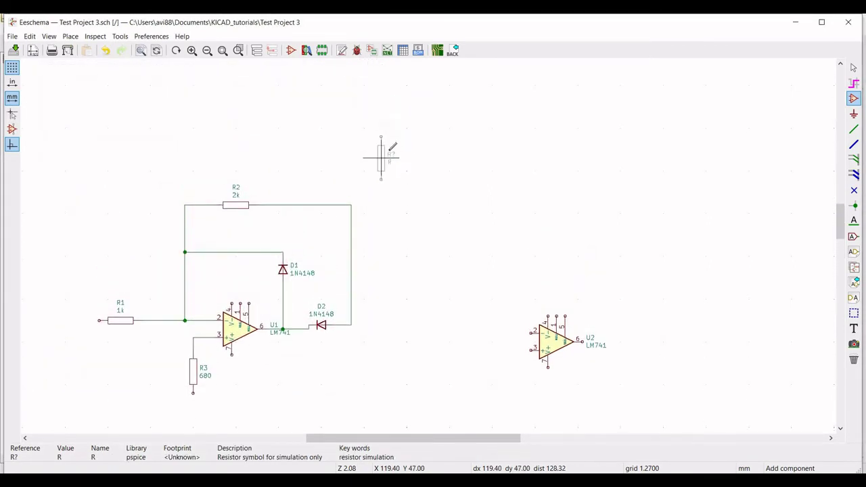
click(390, 148)
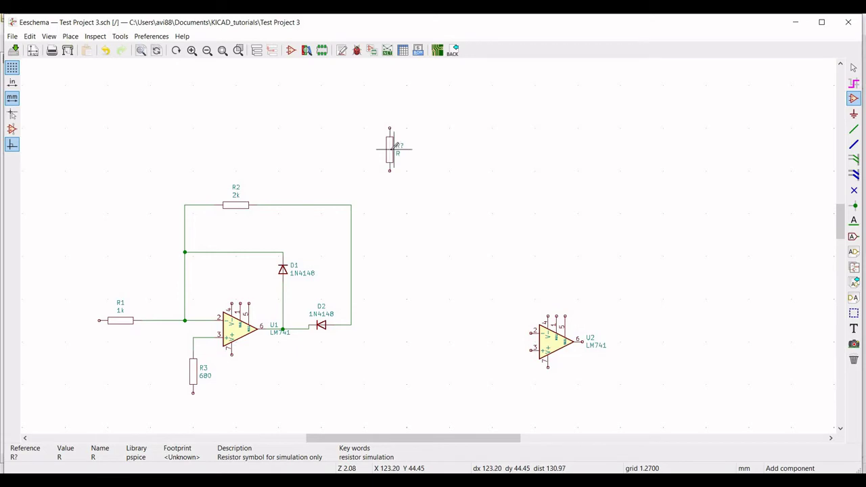
Set the new resistor's reference to R4, its value to 1k and its orientation to +90, and end component placement.
right_click(391, 153)
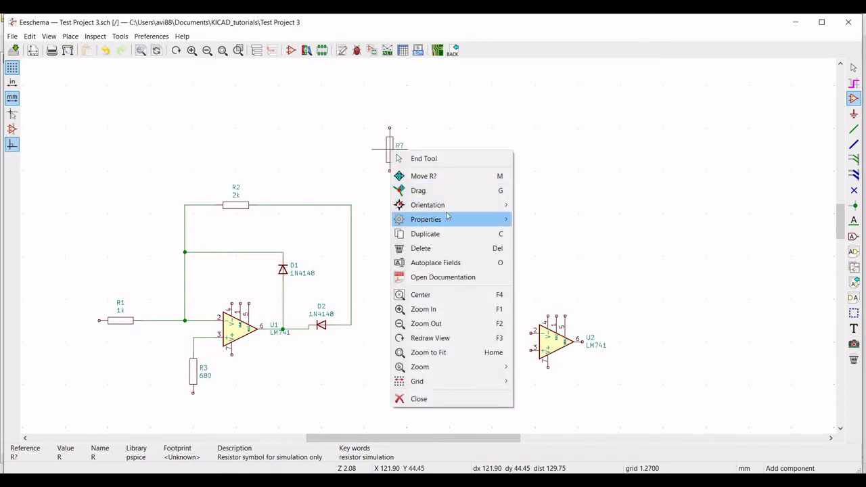
mouse_move(422, 219)
click(555, 220)
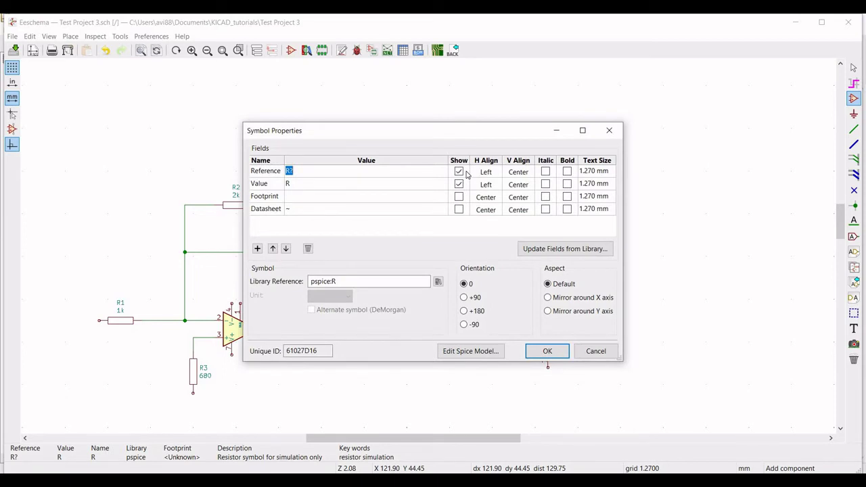
text(R4)
key(Return)
click(464, 298)
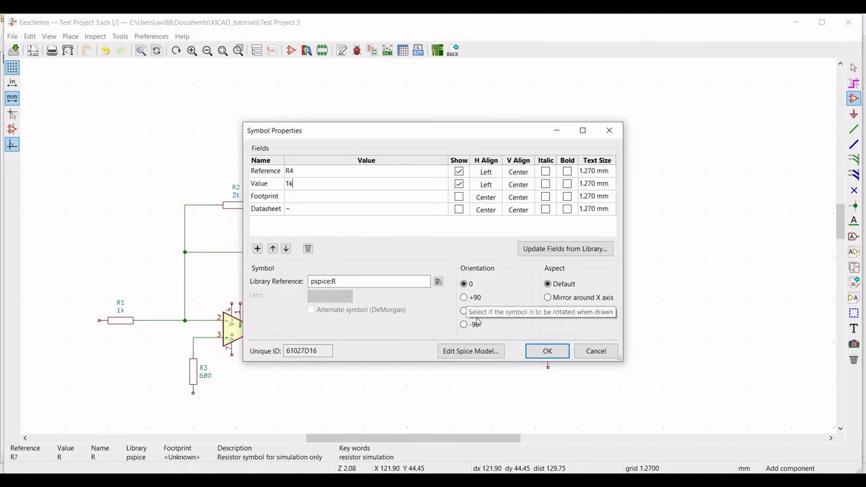
click(550, 351)
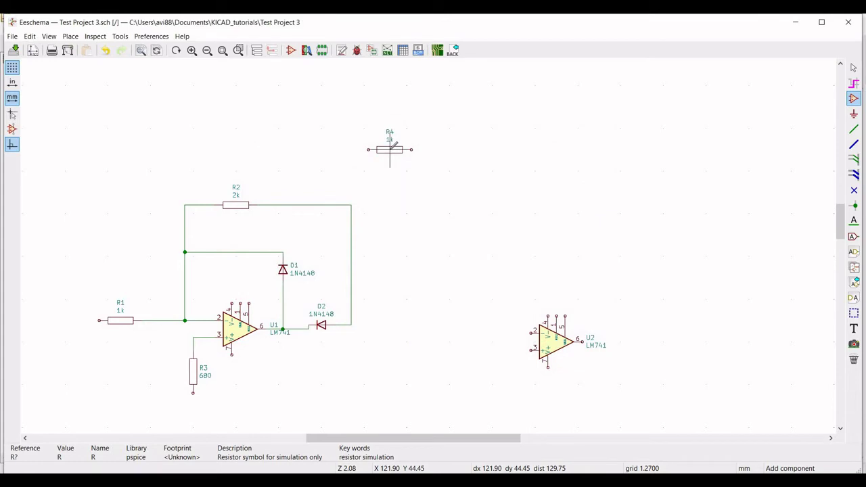
click(390, 149)
key(Escape)
Duplicate R4 and place the copy between D2 and U2, level with D2.
right_click(395, 155)
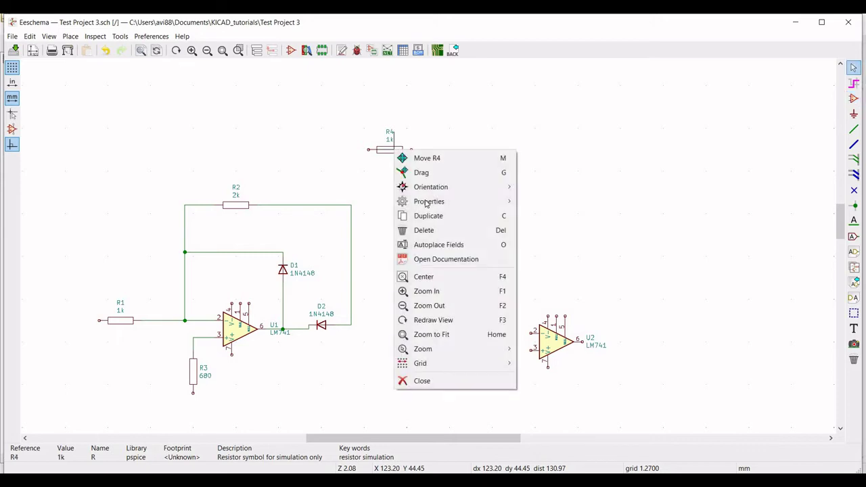
click(405, 215)
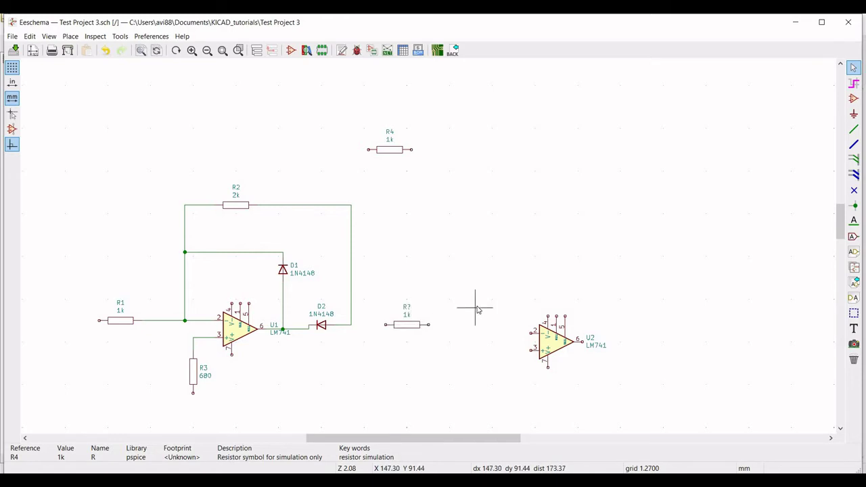
Set the reference of the copied resistor between D2 and U2 to R5.
click(404, 325)
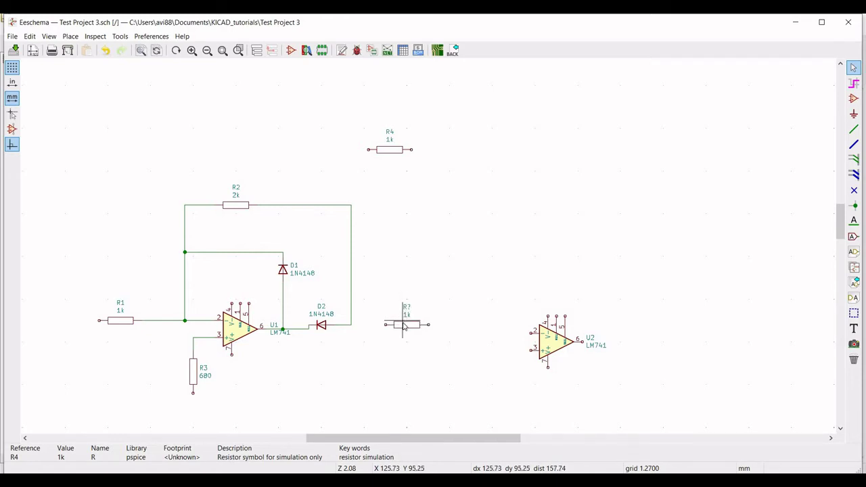
right_click(404, 325)
mouse_move(474, 135)
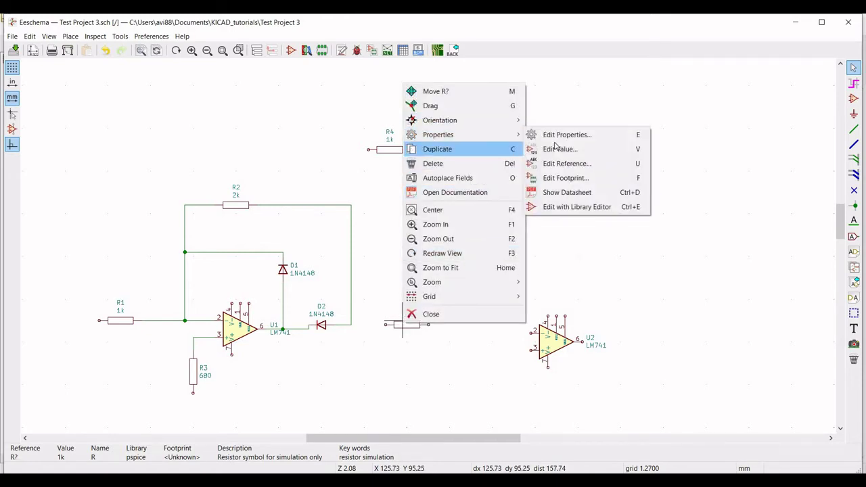
click(559, 136)
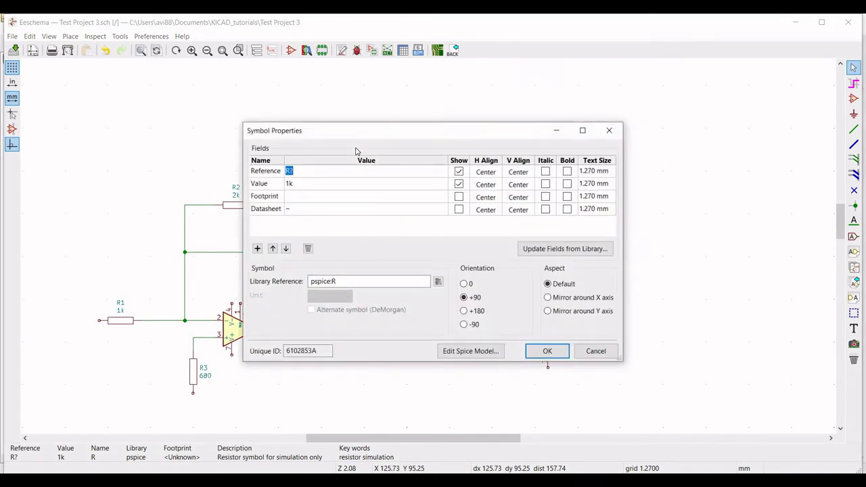
text(R)
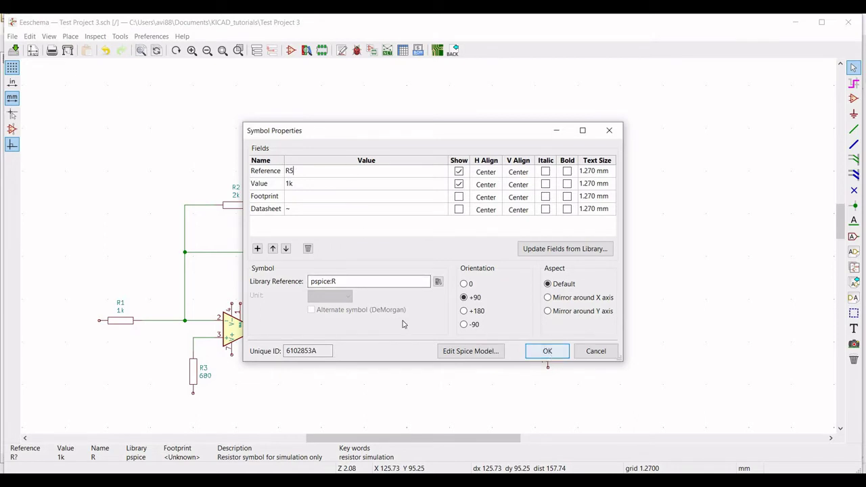
click(548, 352)
Duplicate R5 and place the copy directly above U2.
right_click(404, 324)
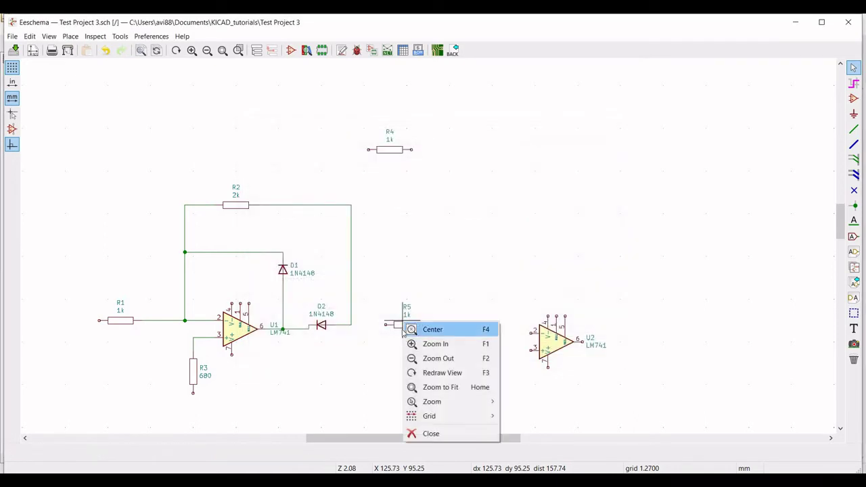
click(402, 324)
right_click(401, 324)
click(437, 148)
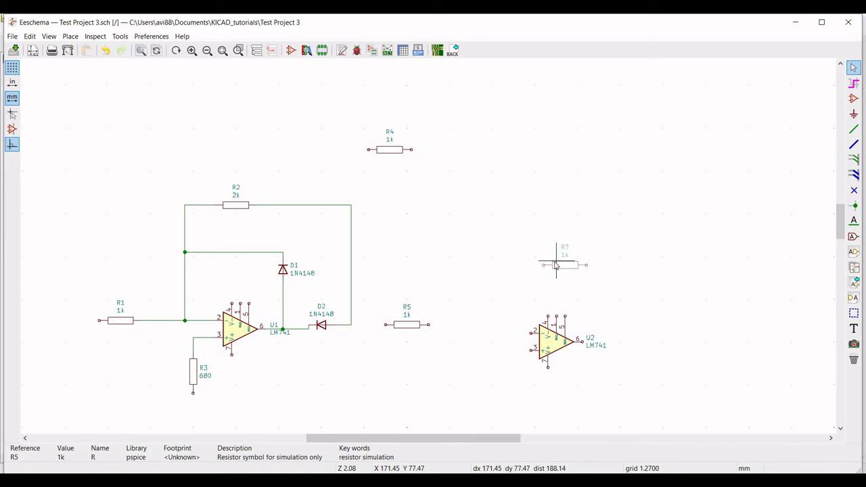
click(588, 260)
Set the reference of the resistor above U2 to R6 and its value to 3.9k.
right_click(560, 264)
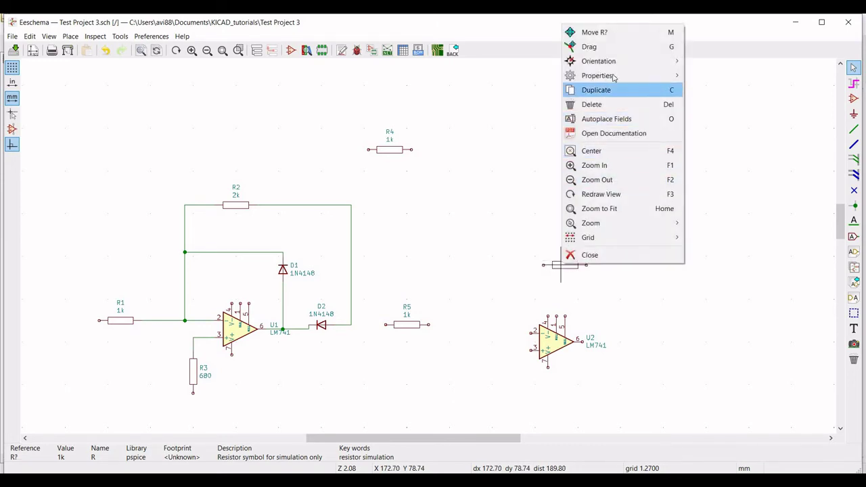
click(717, 76)
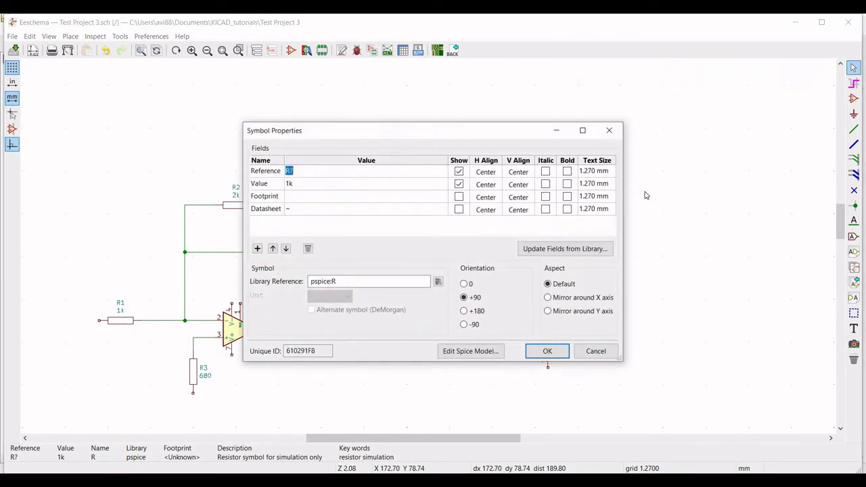
text(R)
click(355, 188)
click(547, 350)
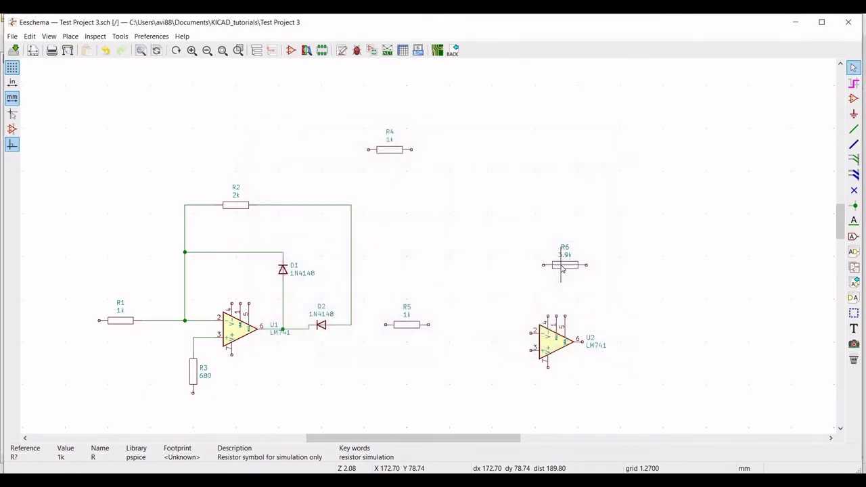
click(572, 257)
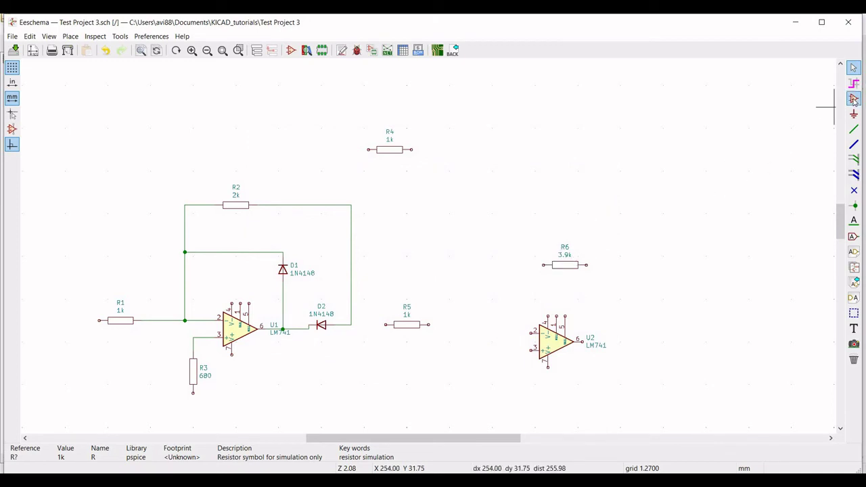
Add a vertical pspice resistor R below and to the left of U2.
click(853, 99)
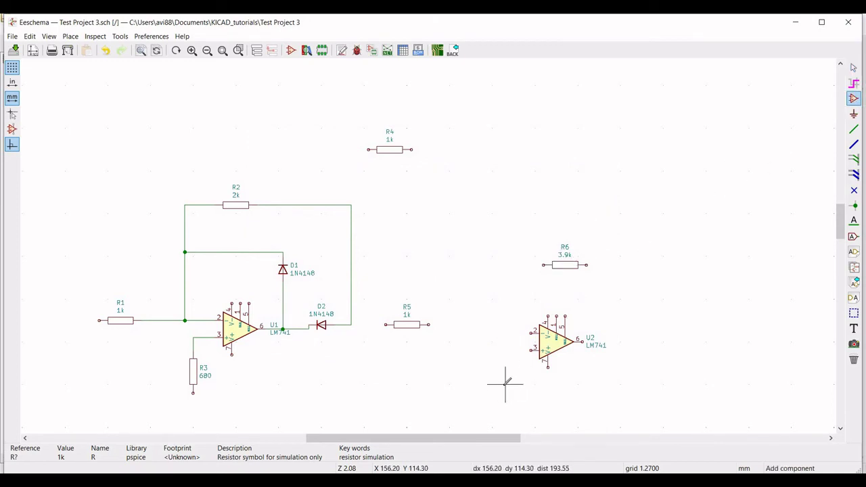
click(504, 387)
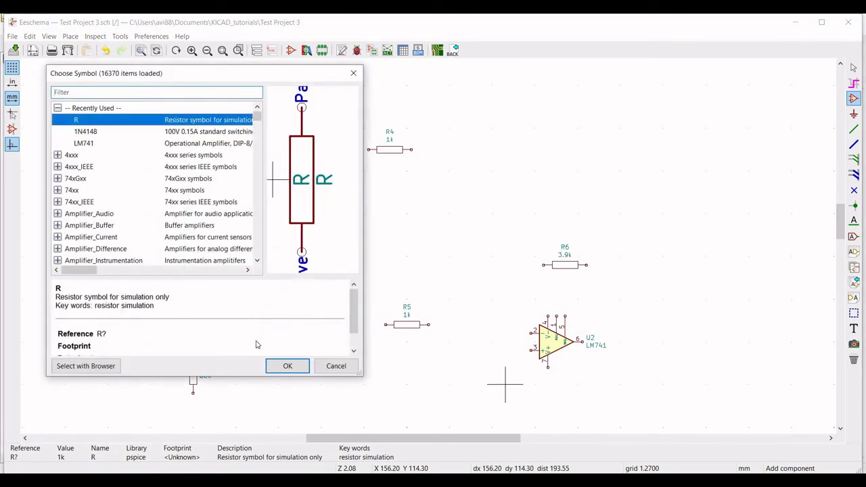
click(286, 366)
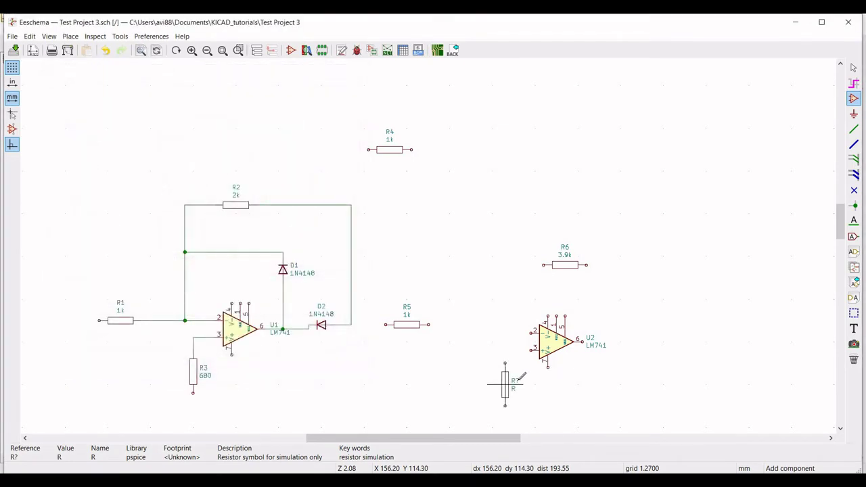
Set the new vertical resistor's reference to R7 and its value to 470.
right_click(505, 387)
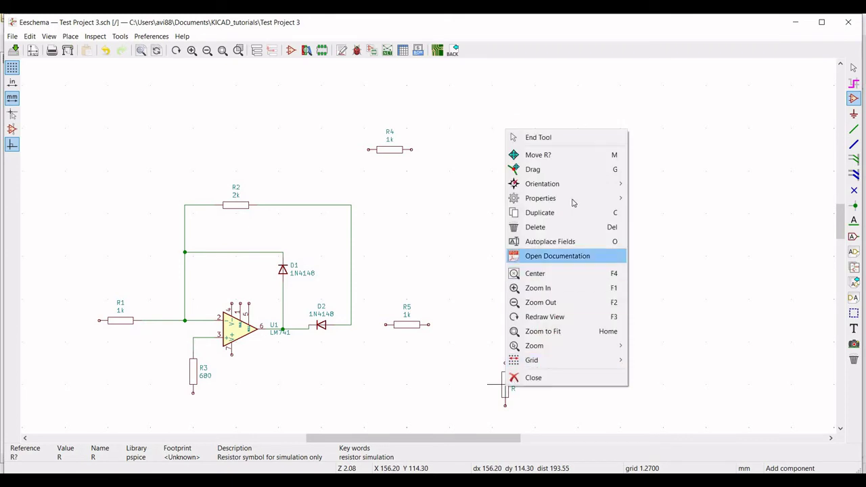
mouse_move(571, 198)
click(653, 198)
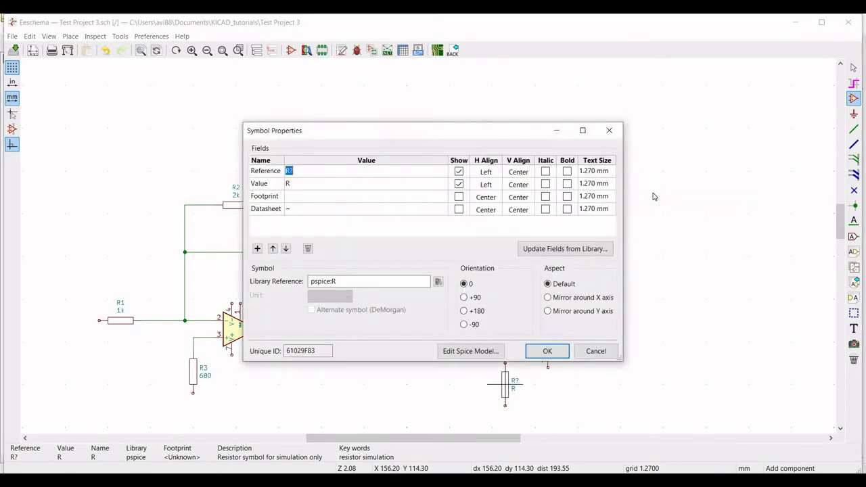
text(R7)
click(326, 188)
double_click(325, 188)
text(470)
click(542, 352)
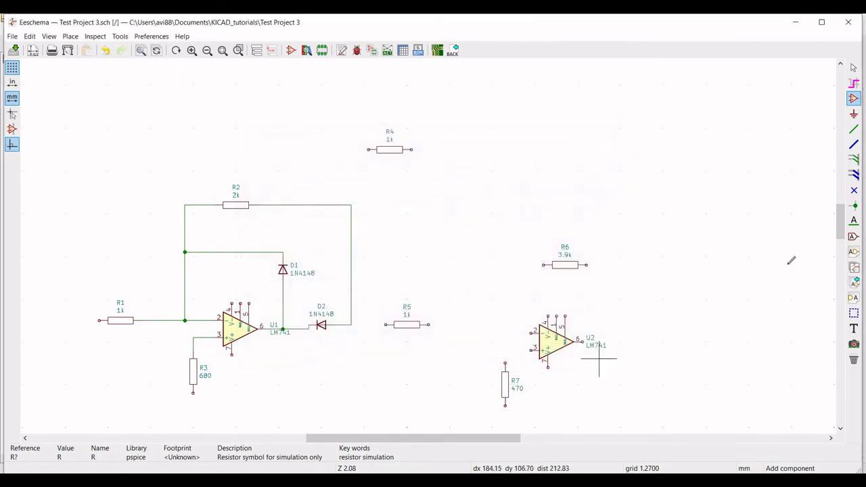
Place one GND power symbol below R3 and another below R7.
click(854, 116)
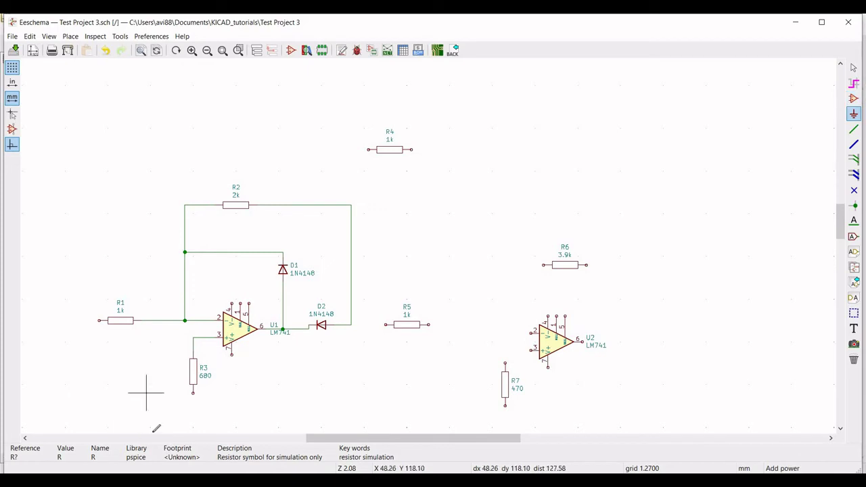
click(193, 422)
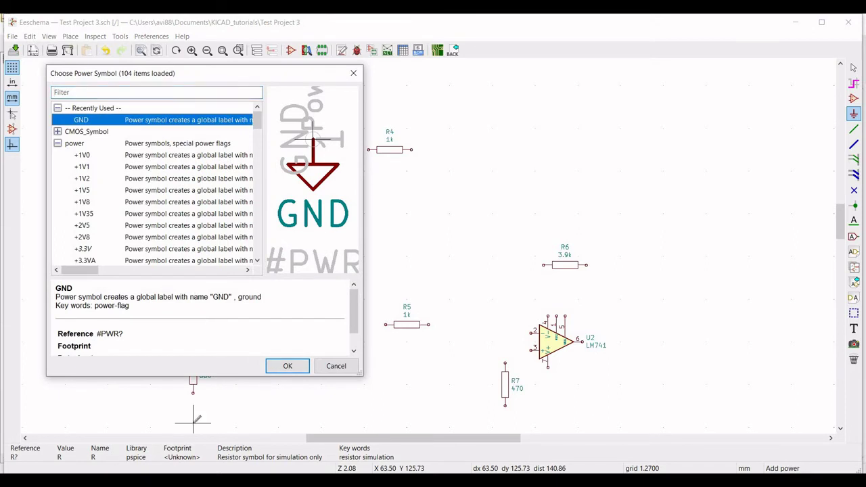
click(288, 366)
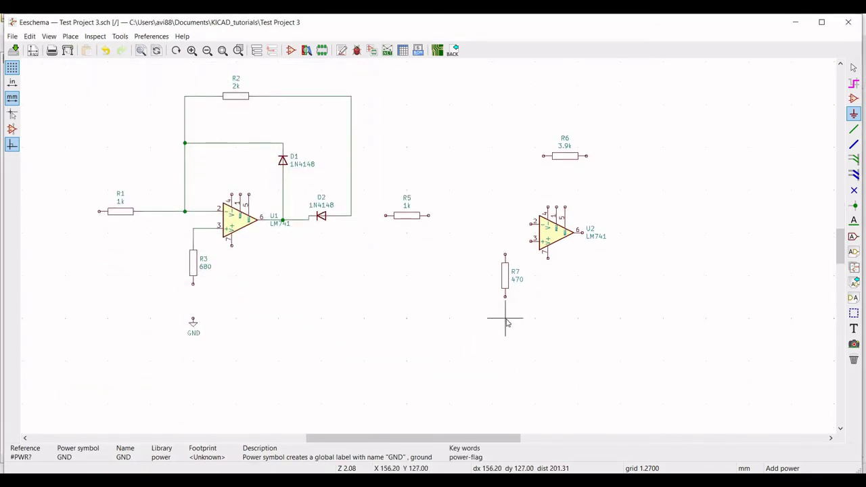
click(506, 322)
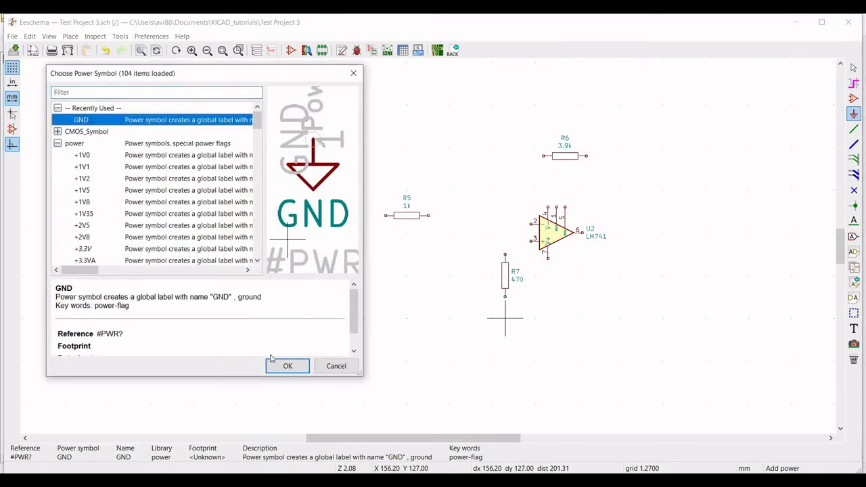
click(288, 366)
click(504, 319)
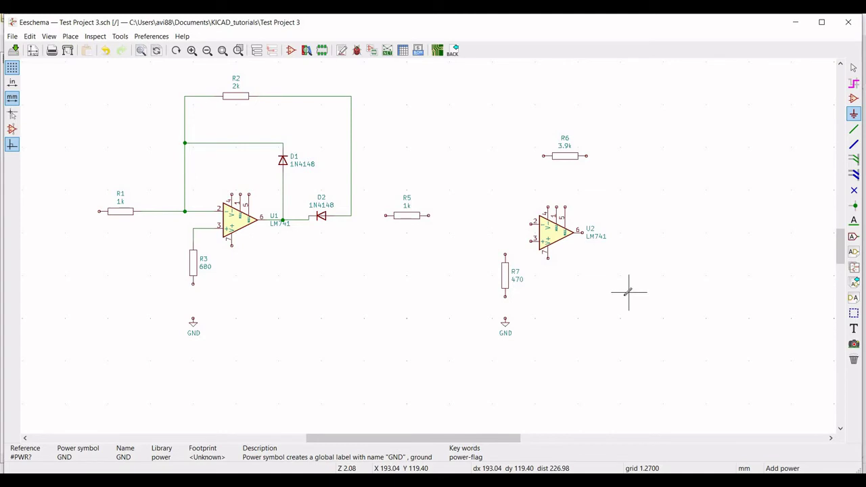
Wire the junction of R2 and D2 to R5's left end, and R5's right end to pin 2 of U2.
drag(840, 248, 840, 231)
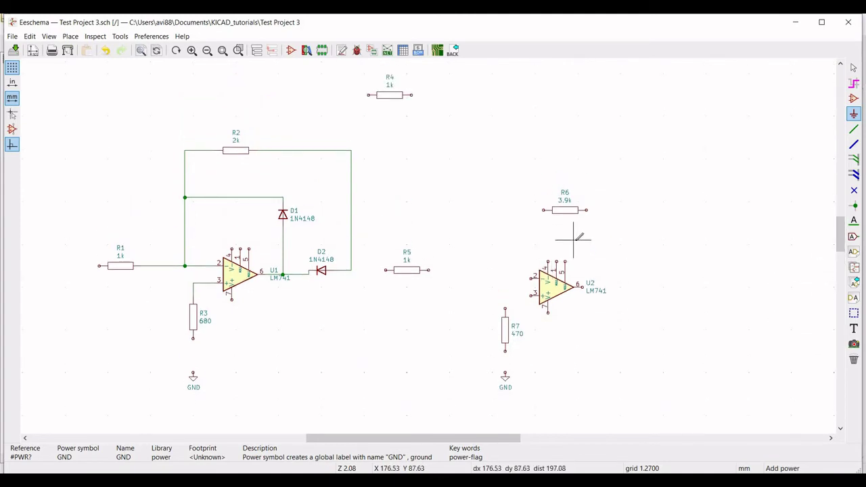
click(854, 129)
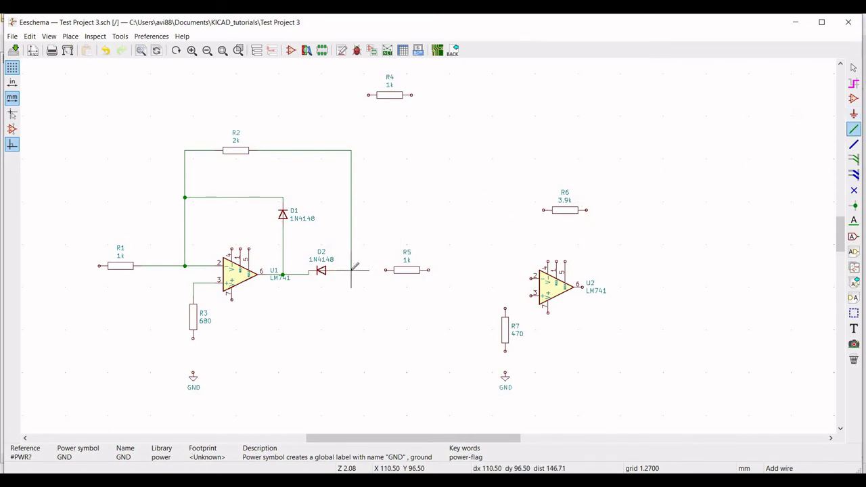
click(385, 271)
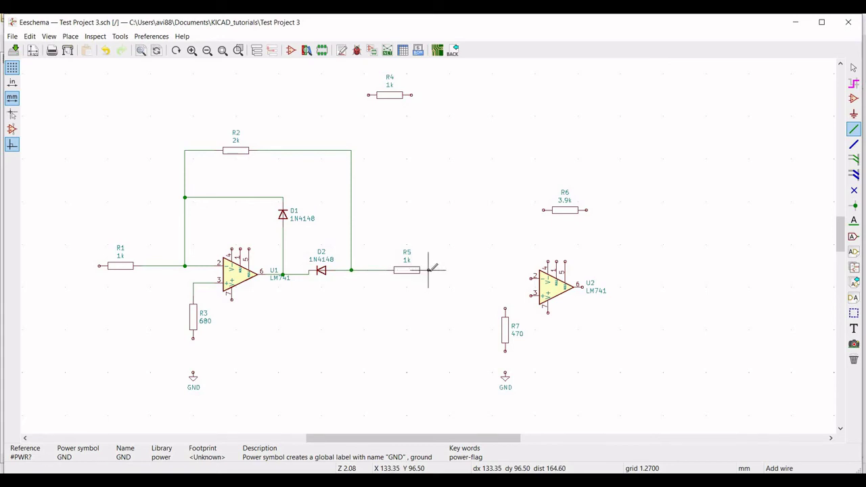
click(428, 270)
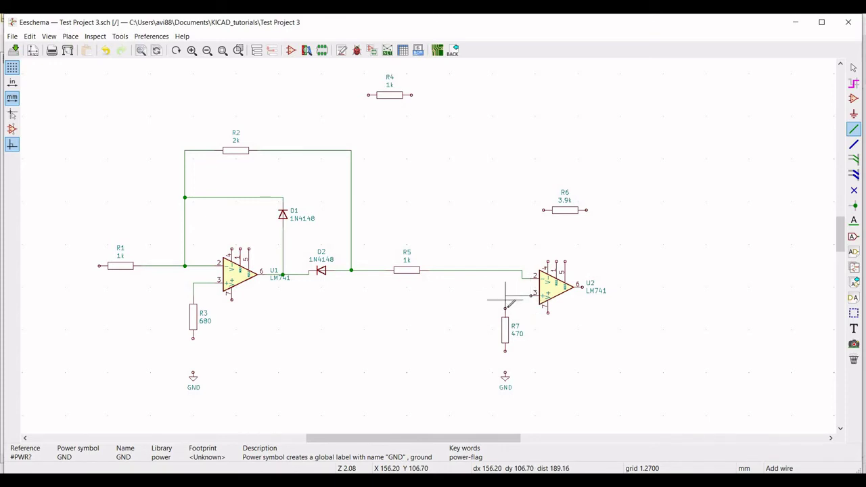
Wire U2's pin 3 to the upper end of R7, and connect the lower ends of R7 and R3 to their GND symbols.
click(505, 317)
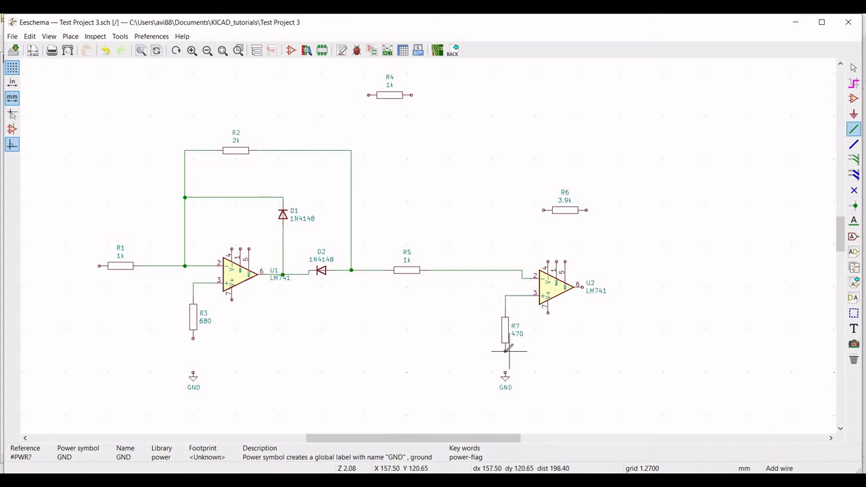
click(504, 352)
click(504, 372)
click(193, 373)
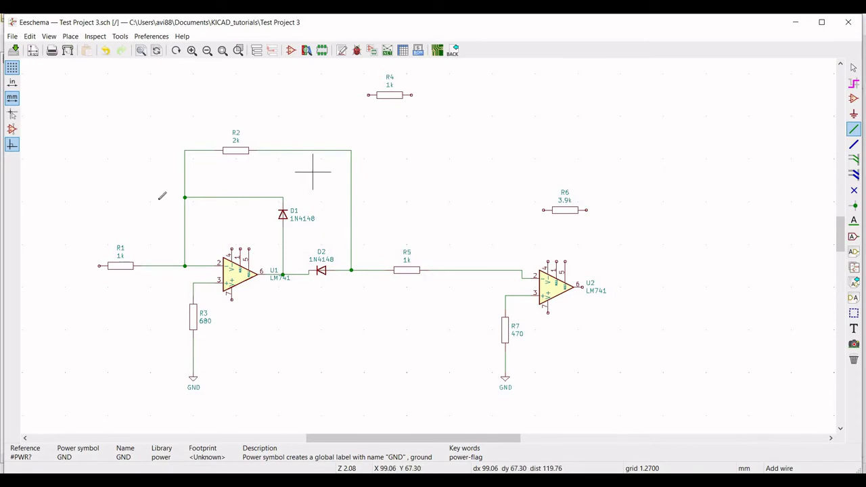
Wire R1's left end up and across to R4, and R4's right end down to the R5 wire at U2's pin 2.
click(99, 265)
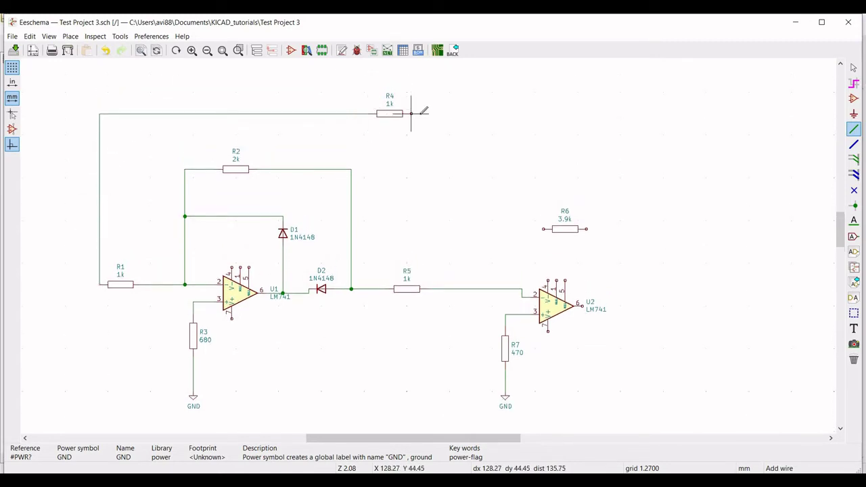
click(521, 287)
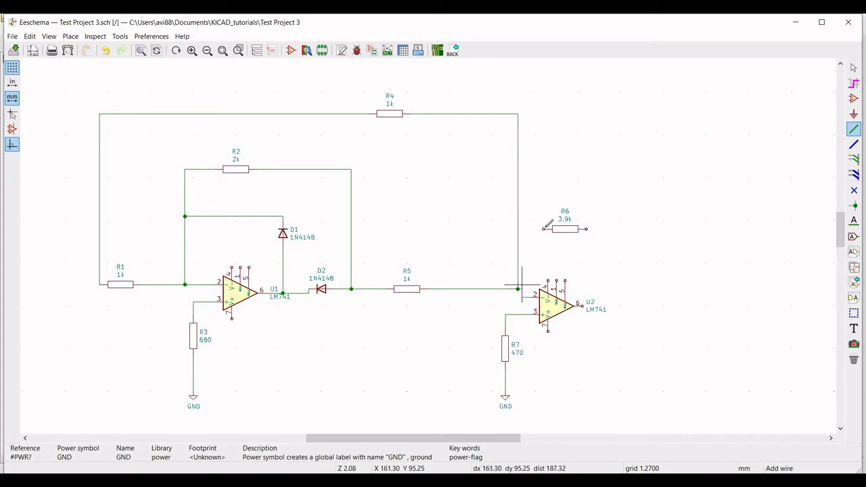
Wire R6's left end to the vertical line from R4, and its right end around and down to U2's pin 6.
click(518, 229)
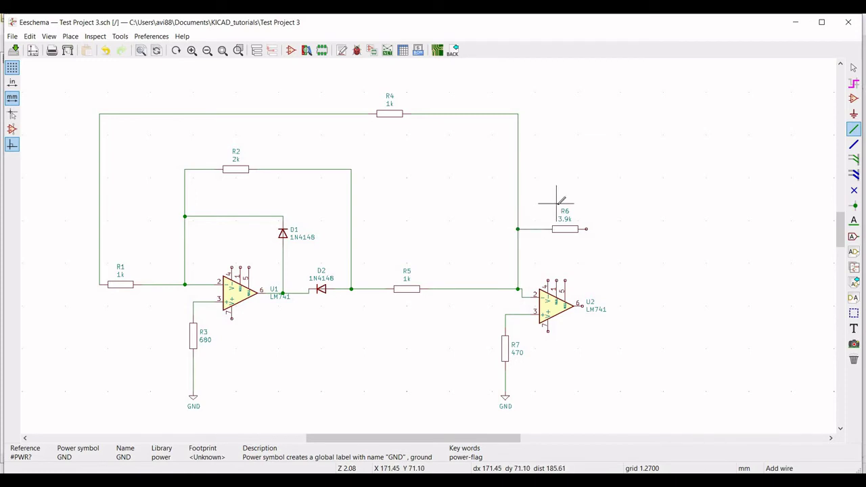
click(586, 228)
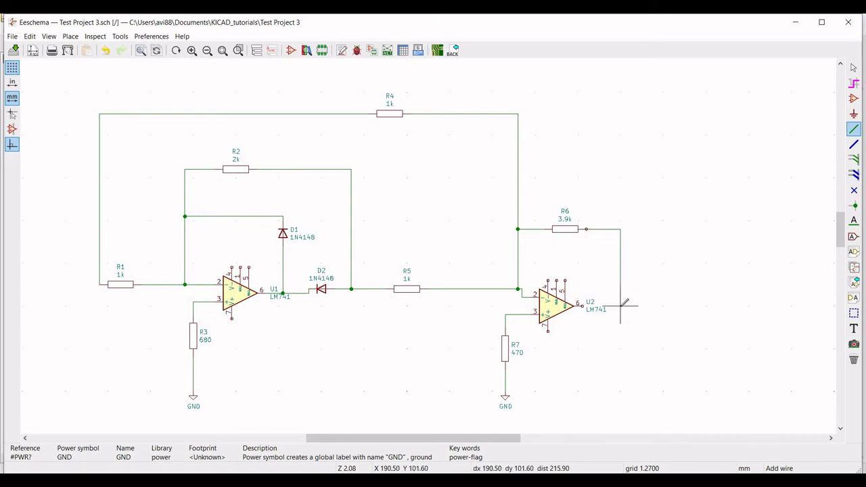
click(620, 305)
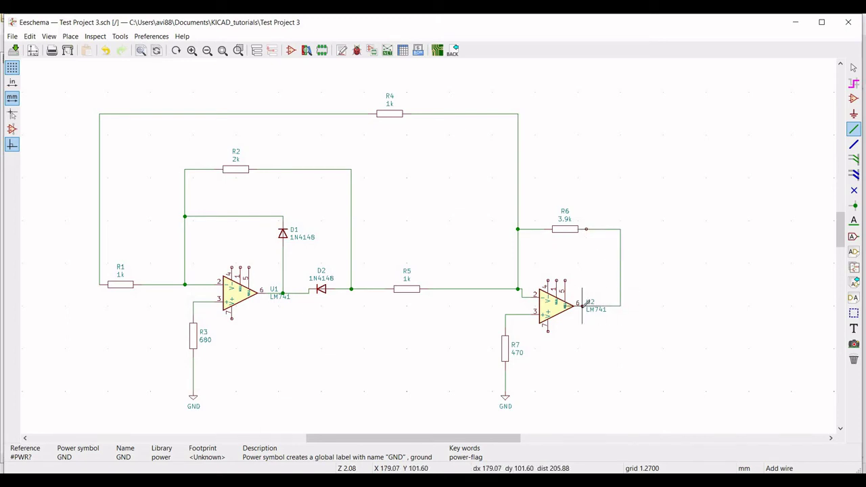
click(590, 300)
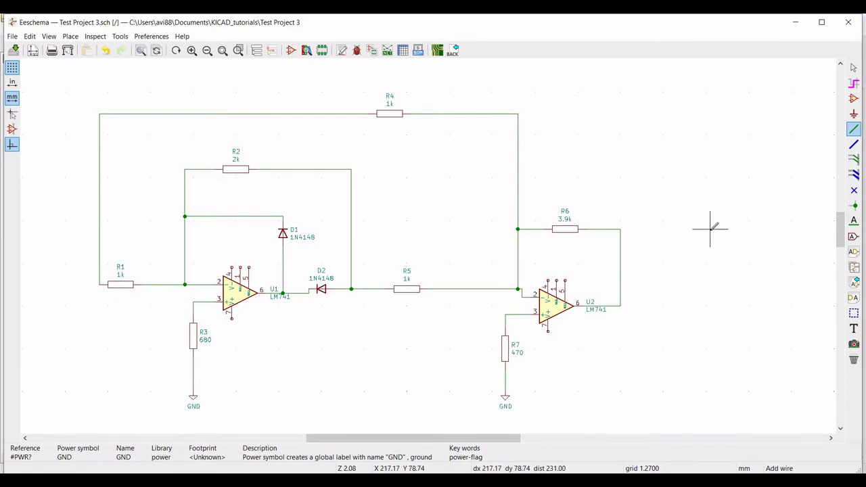
Place a VSOURCE symbol from the pspice library to the right of the circuit, level with R4.
click(854, 98)
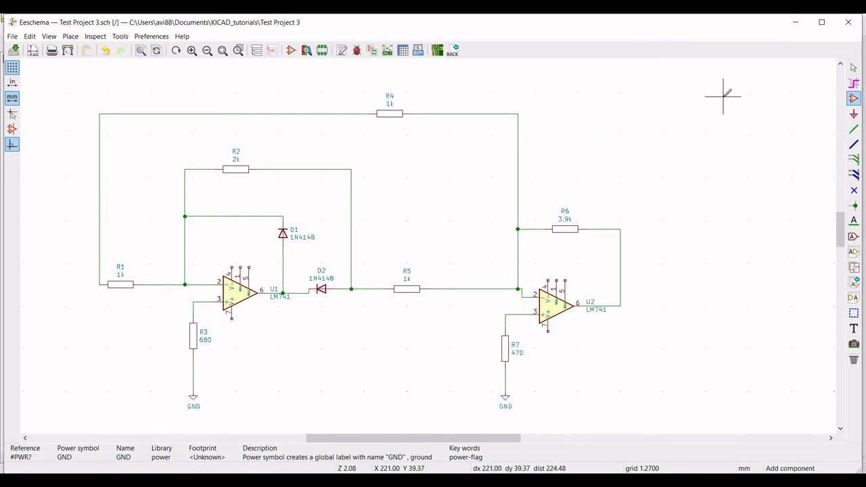
click(724, 95)
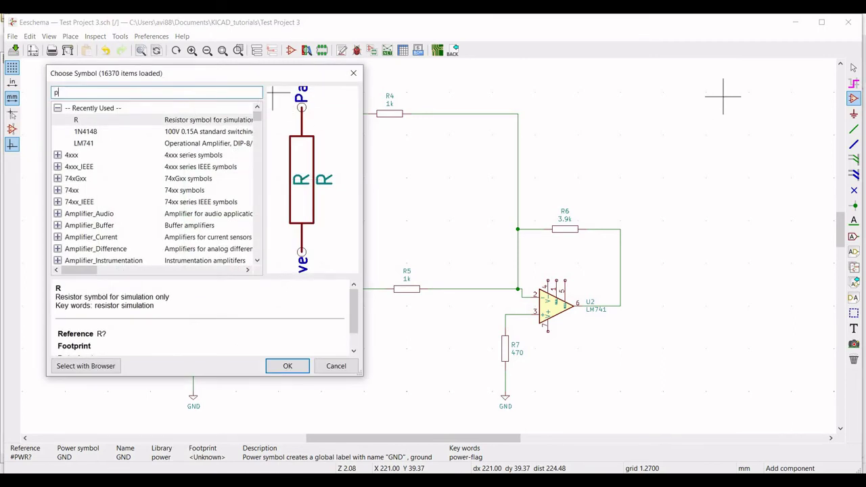
text(pspic)
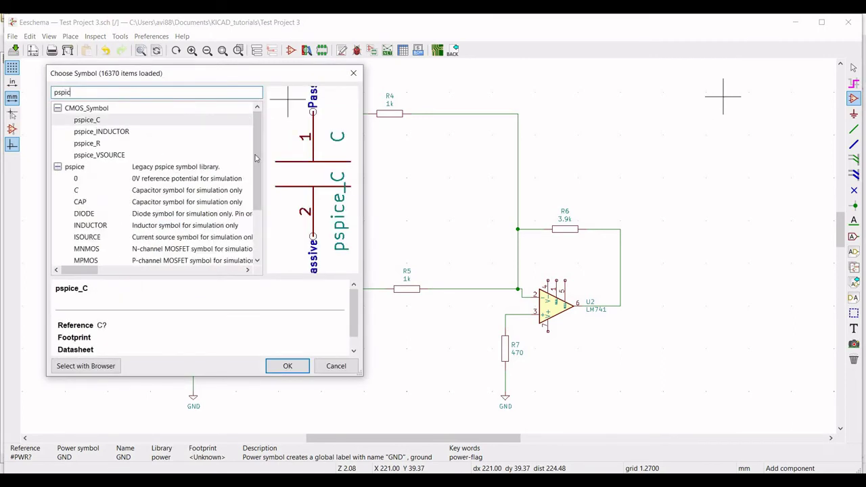
drag(256, 190, 257, 237)
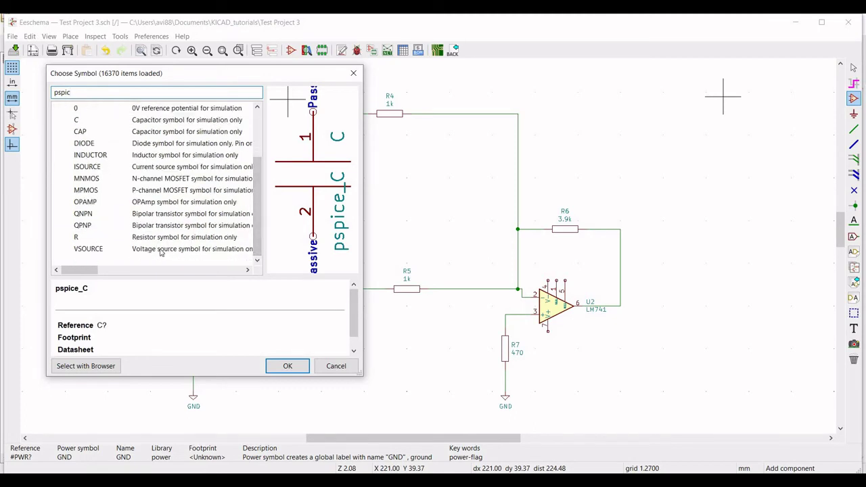
click(159, 249)
click(277, 369)
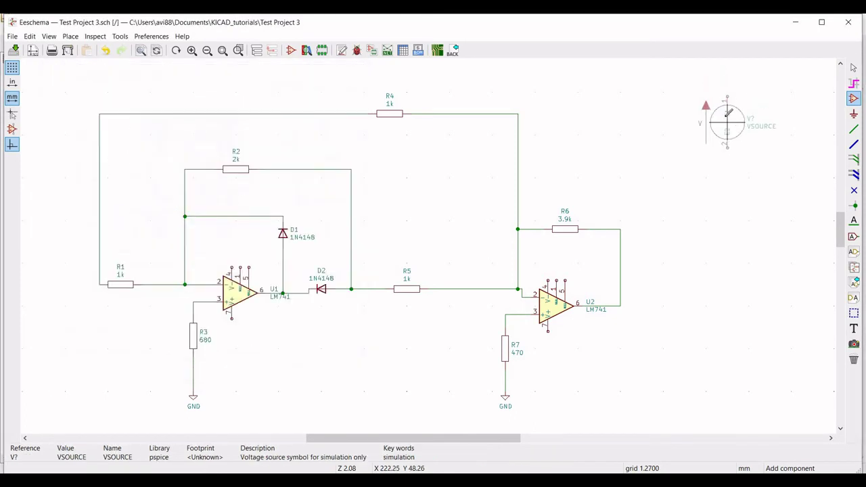
click(728, 108)
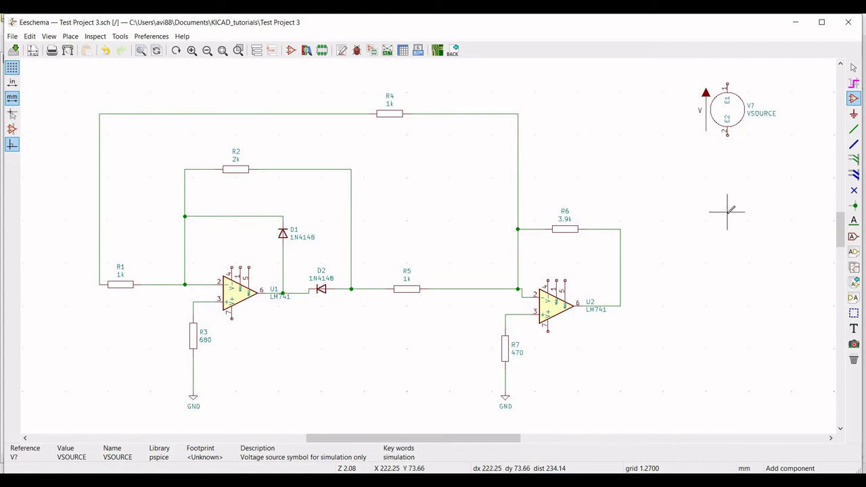
Place two more VSOURCE symbols in a column beneath the first one.
click(727, 211)
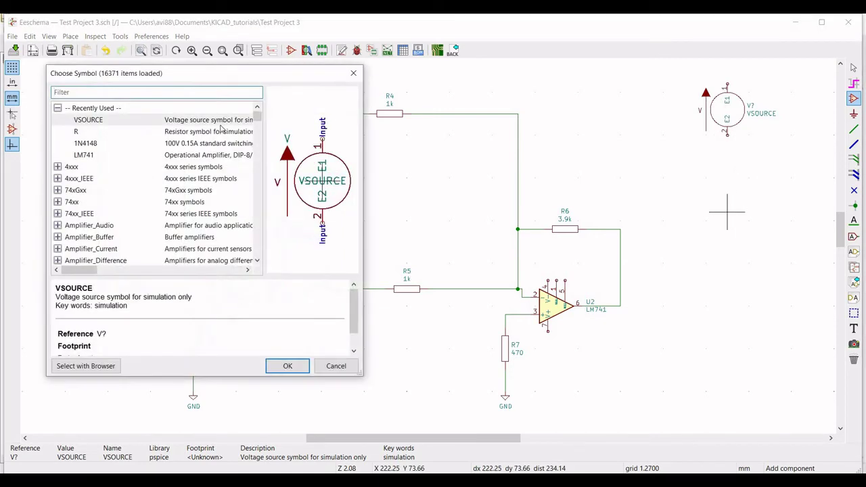
click(288, 366)
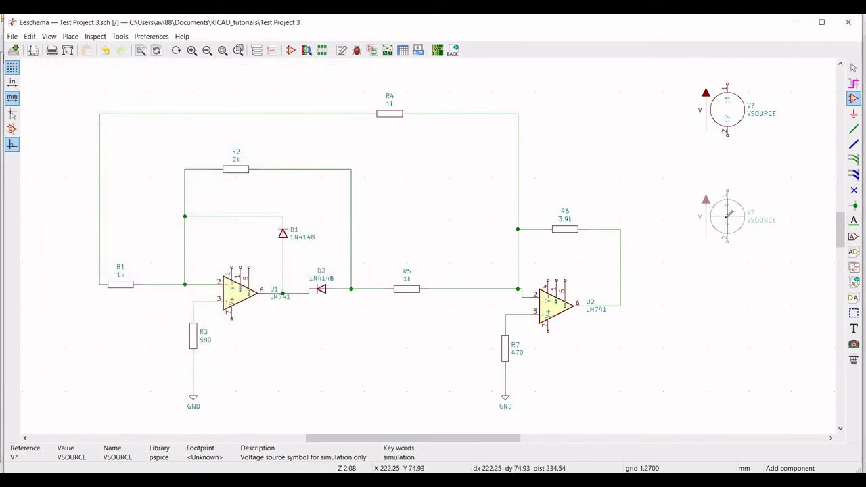
click(727, 217)
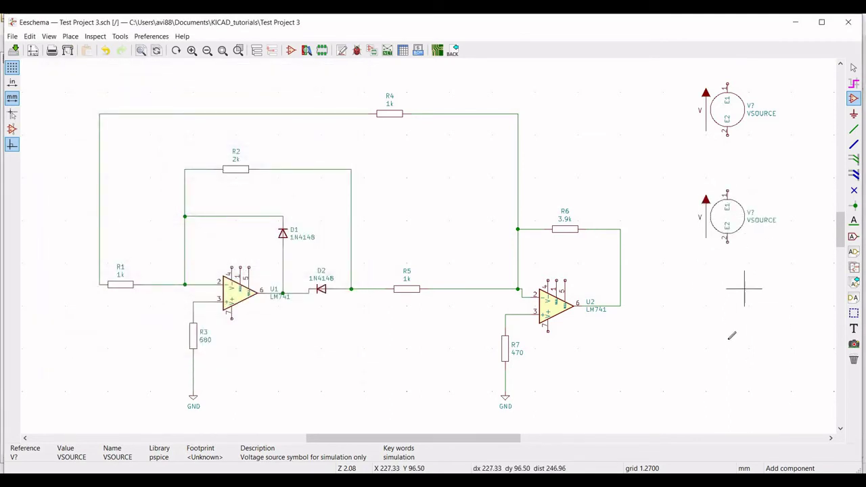
click(727, 331)
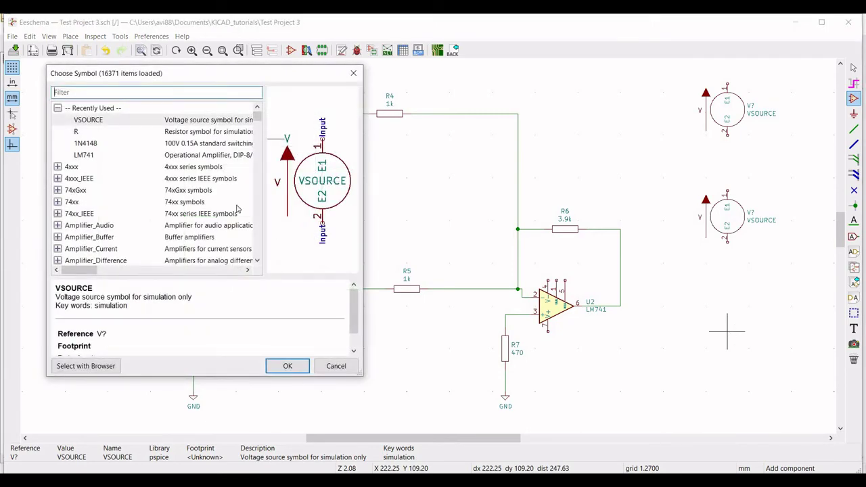
click(288, 365)
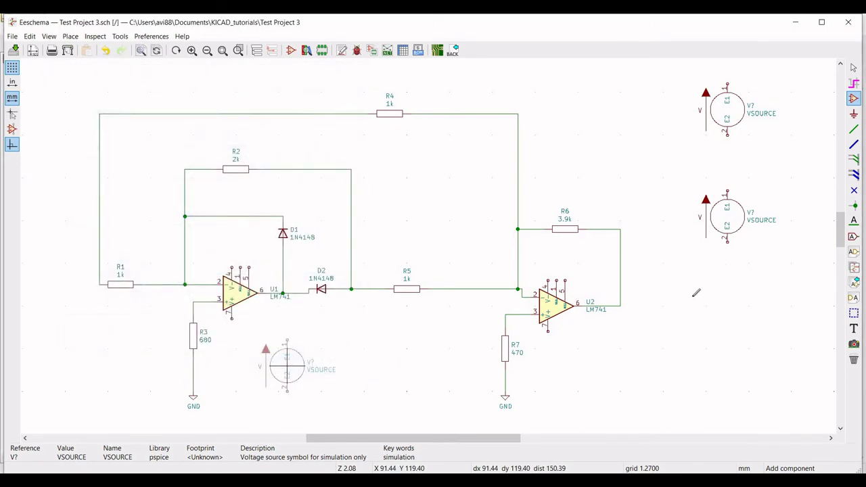
click(727, 349)
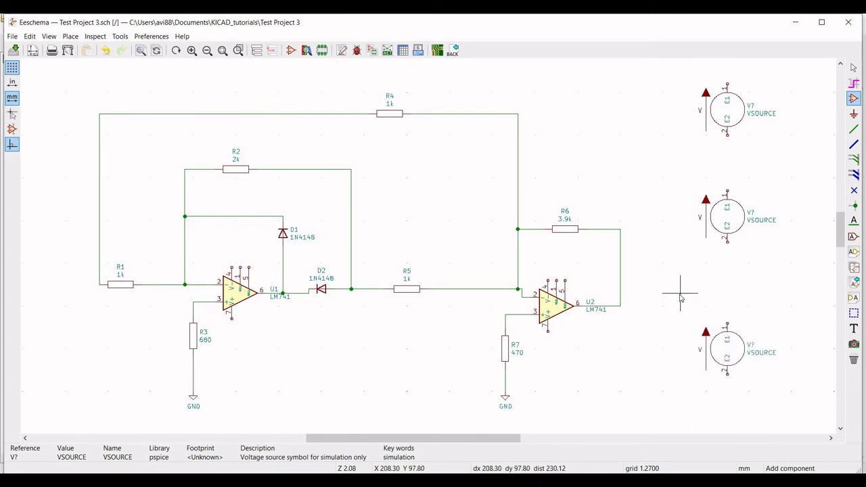
key(Escape)
Place a GND power symbol just below each of the three voltage sources.
click(854, 115)
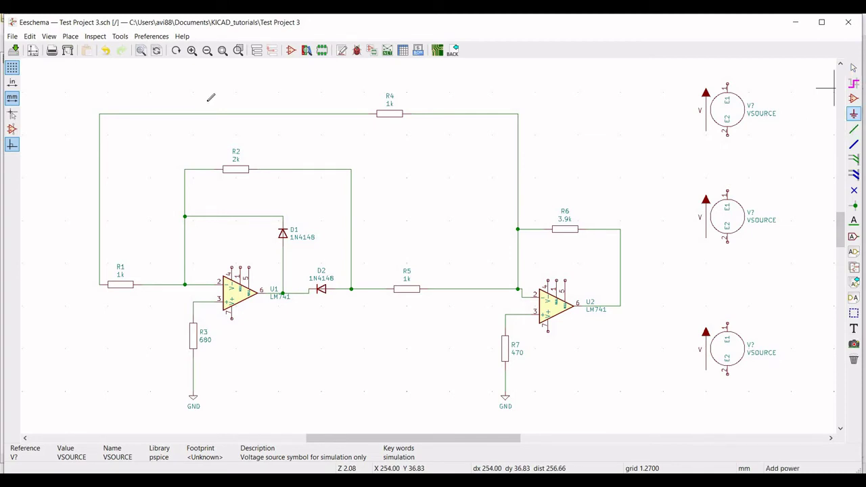
click(728, 149)
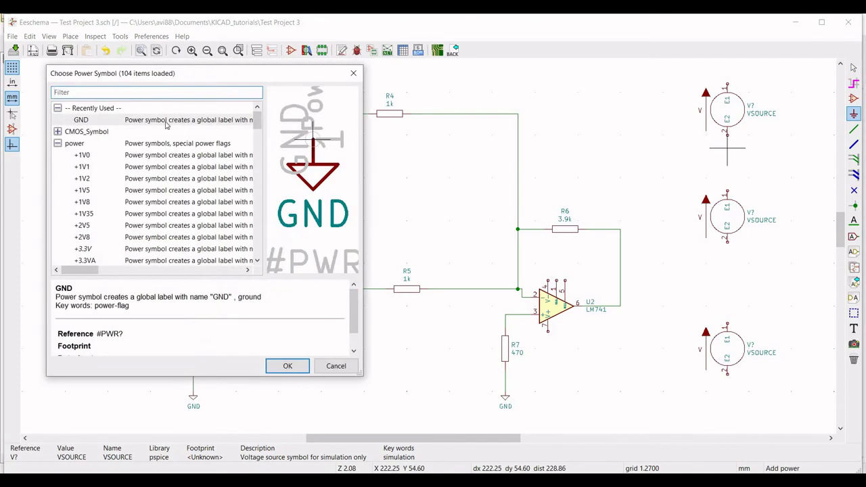
click(287, 366)
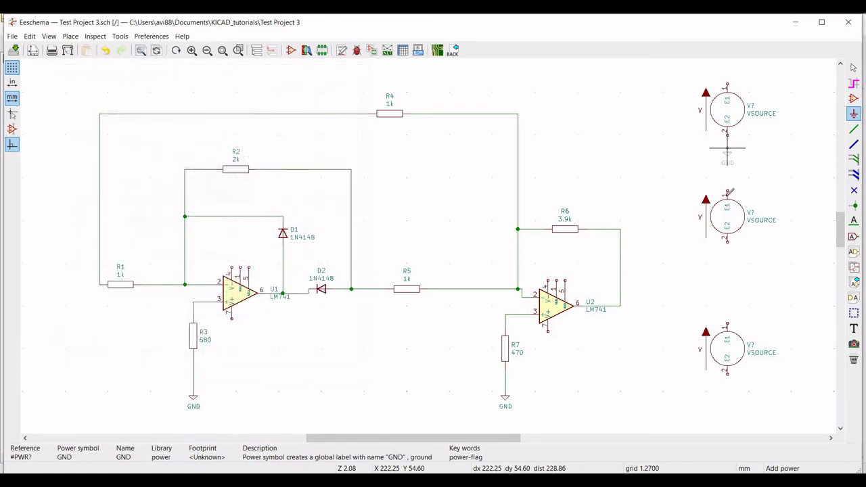
click(727, 259)
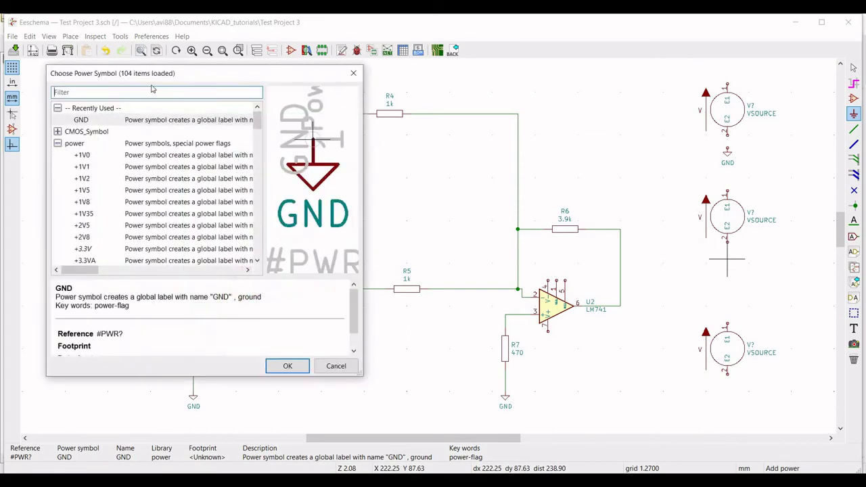
click(287, 366)
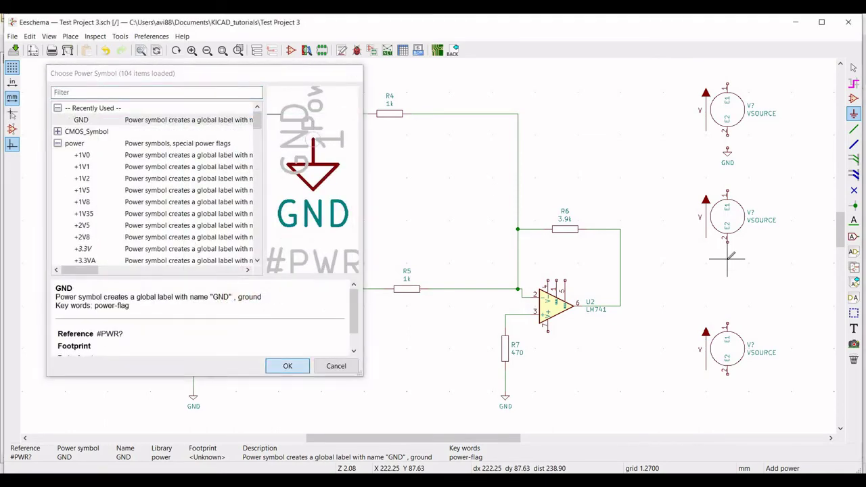
click(728, 391)
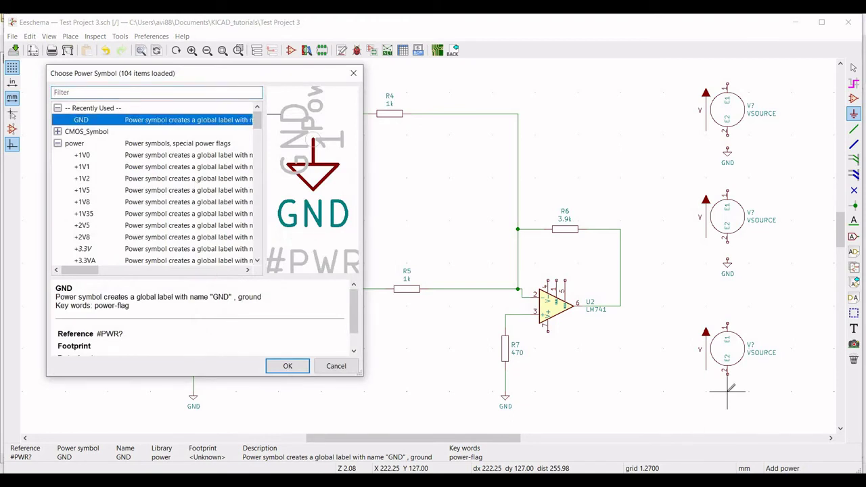
click(288, 366)
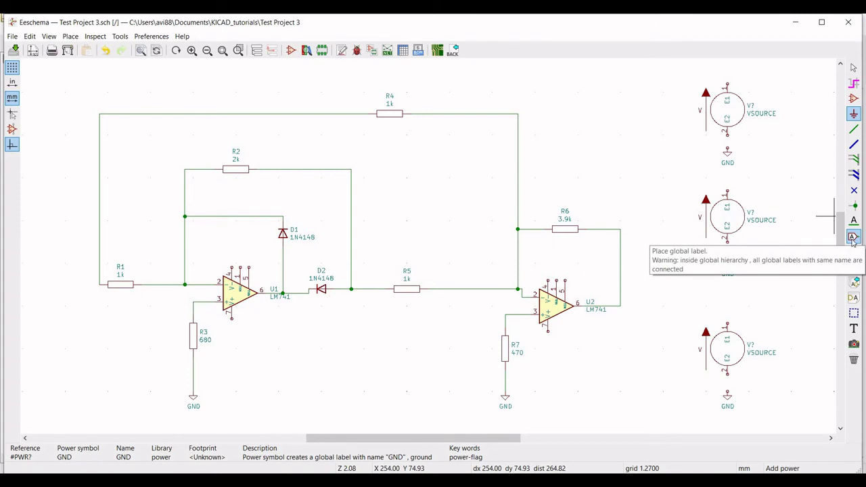
Place a global label named Vcc just above the uppermost voltage source.
click(853, 237)
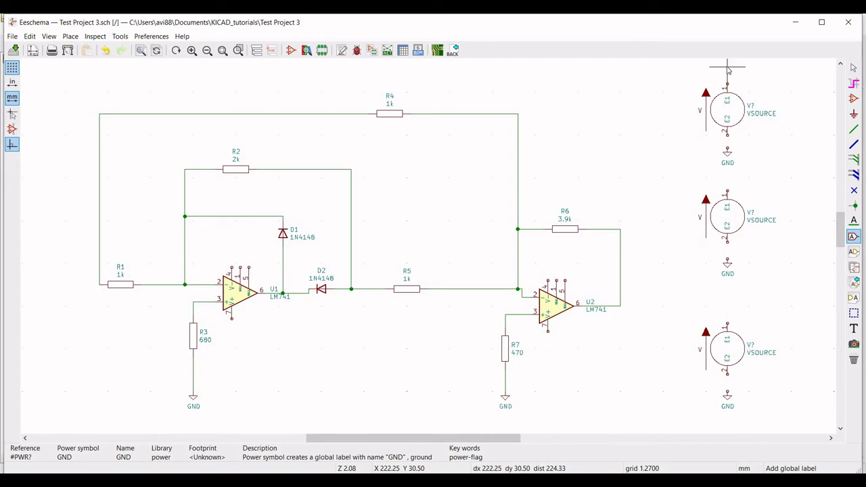
click(728, 68)
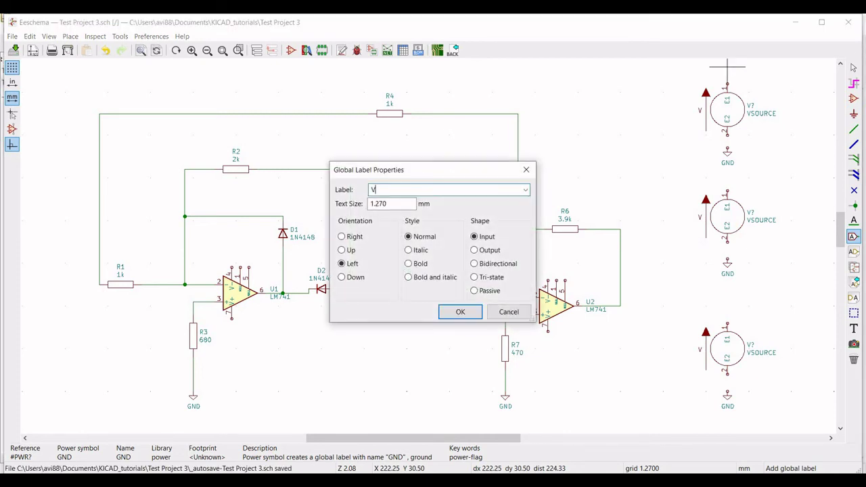
click(452, 318)
click(731, 169)
scroll(838, 196, down, 3)
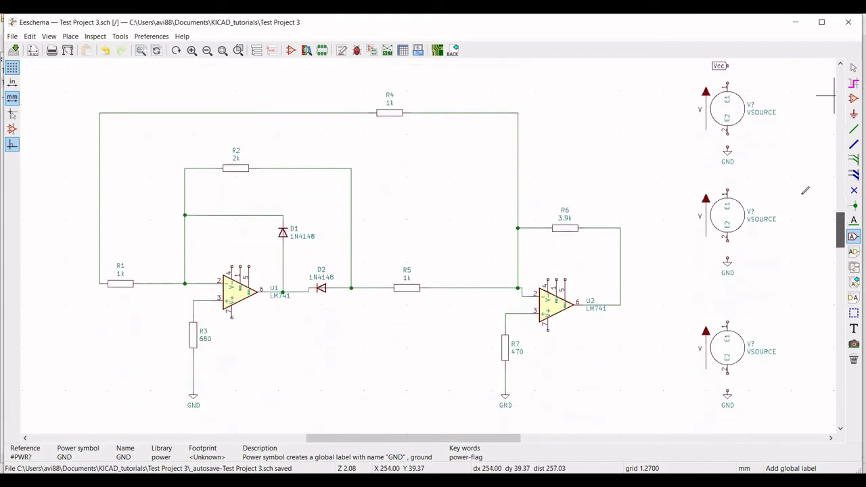
Place global labels Vee above the middle voltage source and Vin above the lowest one.
click(727, 177)
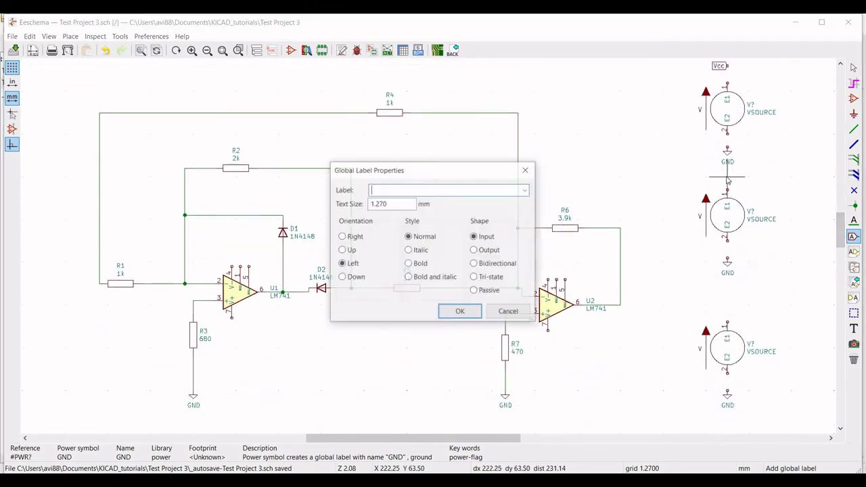
text(Vee)
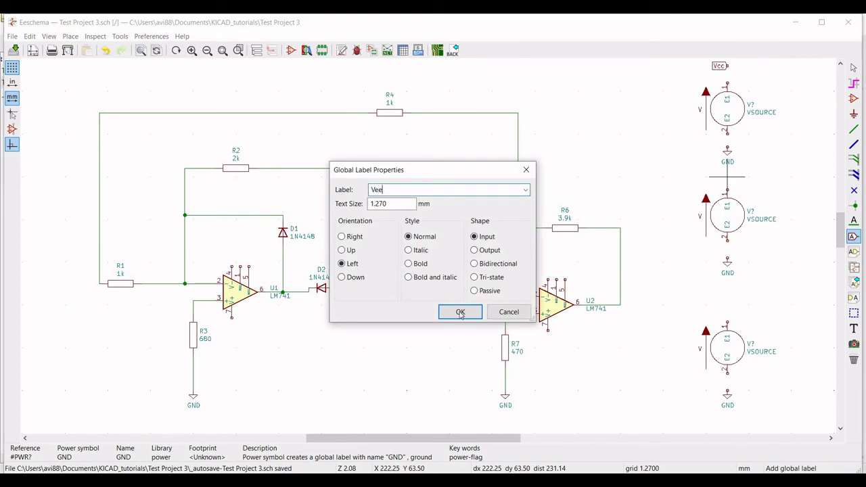
click(460, 312)
click(727, 177)
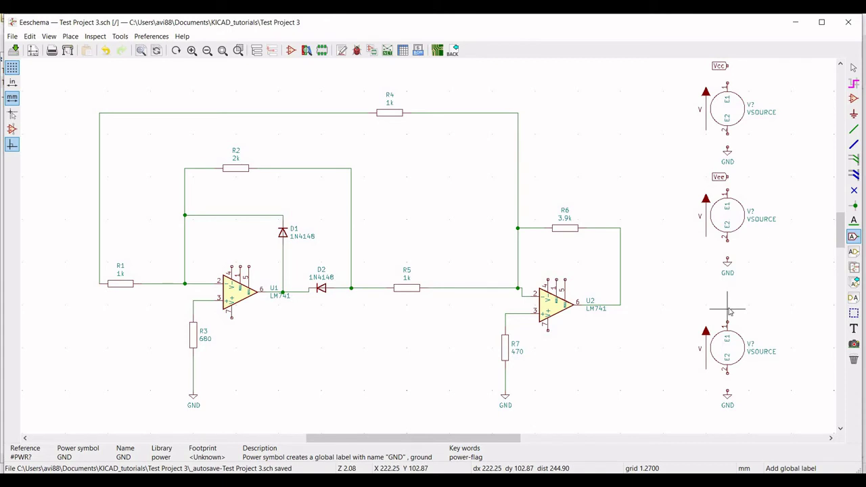
click(728, 309)
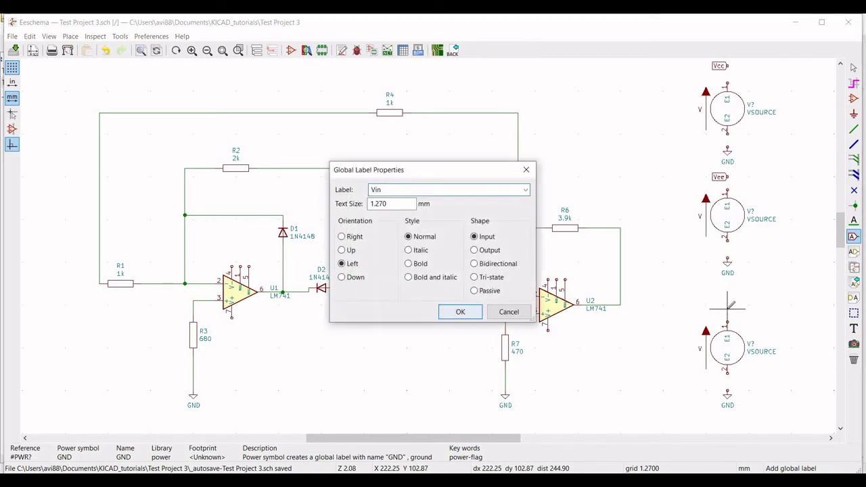
click(449, 313)
click(727, 310)
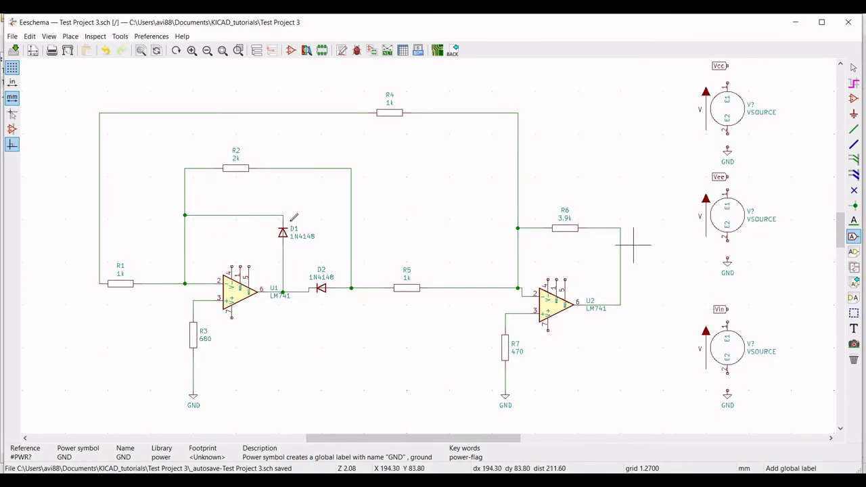
Place global labels Vee above pin 4 of U1 and Vcc below pin 7 of U1.
click(230, 250)
text(Vee)
key(Return)
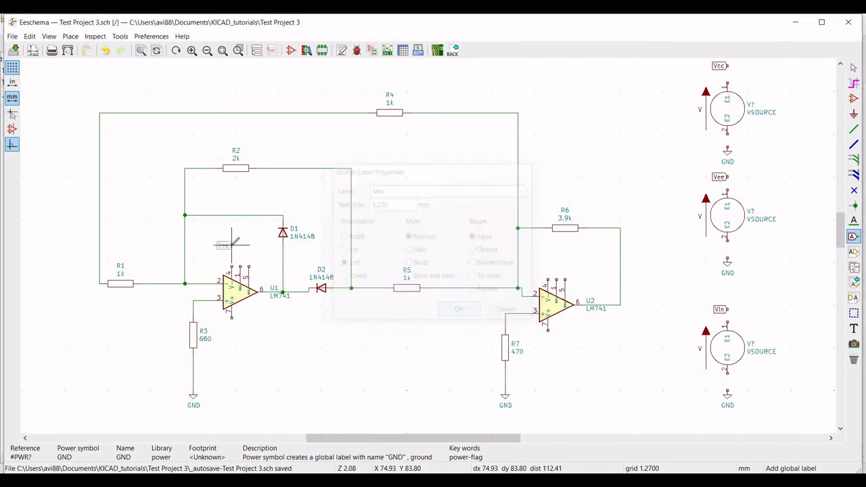
click(232, 339)
text(Vcc)
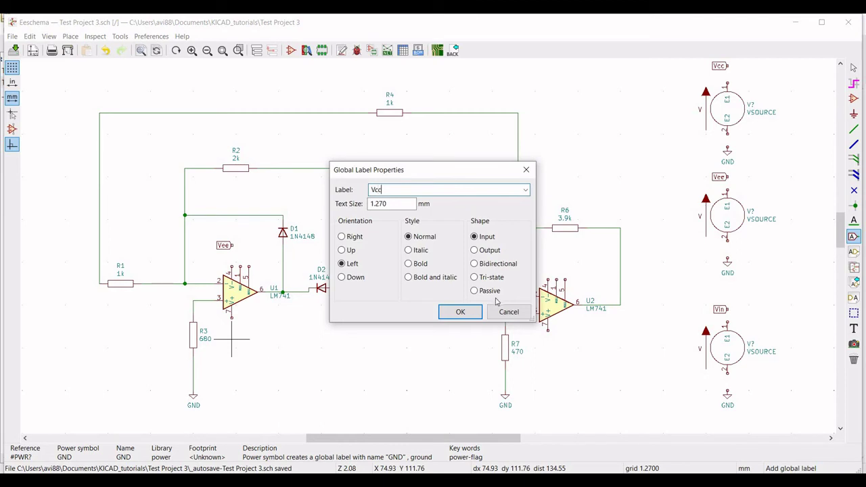
click(463, 316)
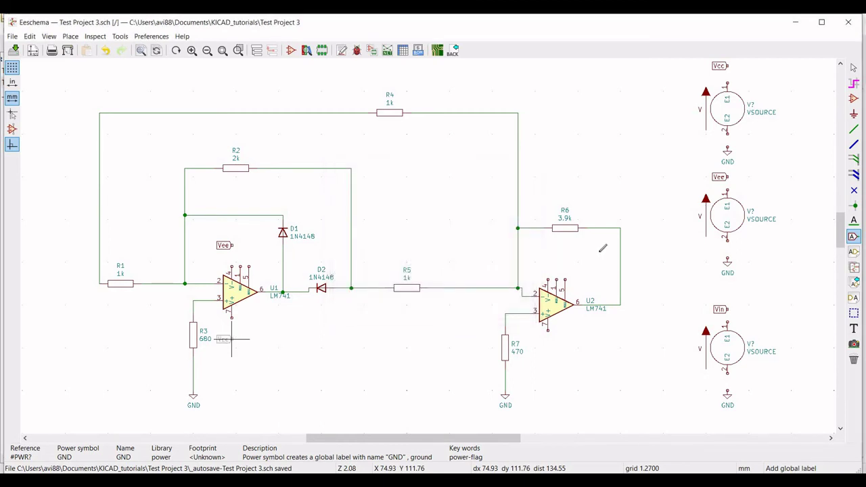
Place global labels Vee above pin 4 of U2 and Vcc below pin 7 of U2.
click(548, 264)
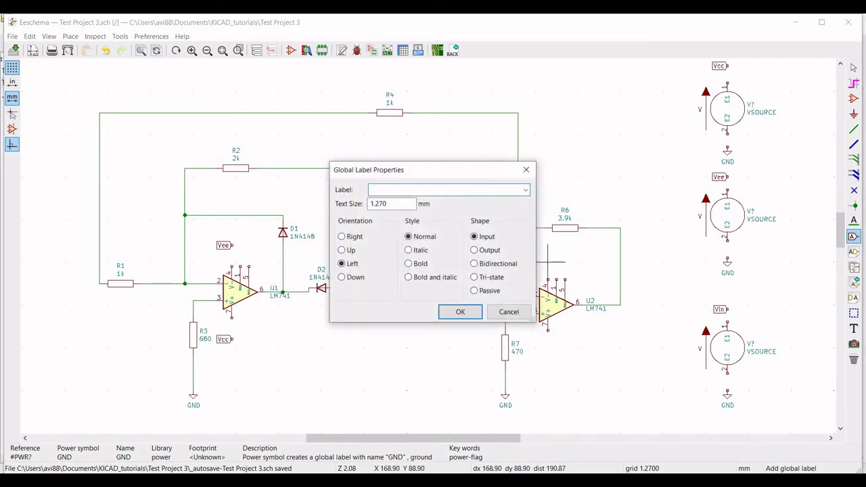
text(Vee)
click(460, 312)
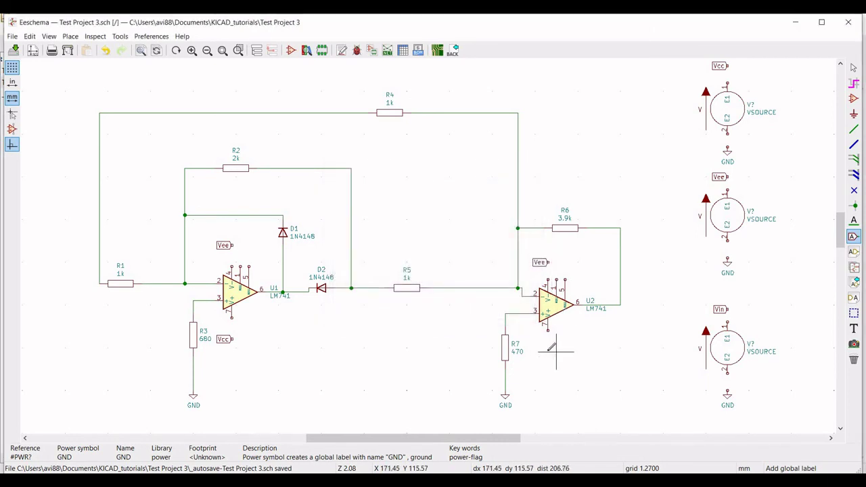
click(548, 352)
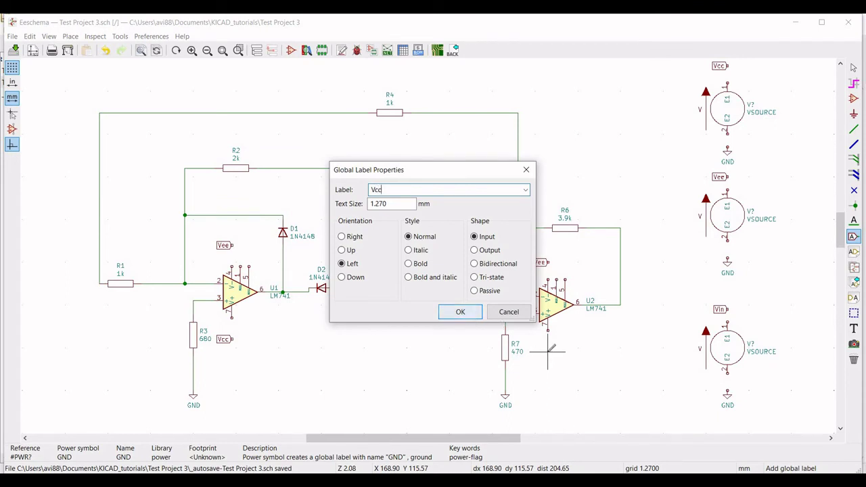
click(462, 314)
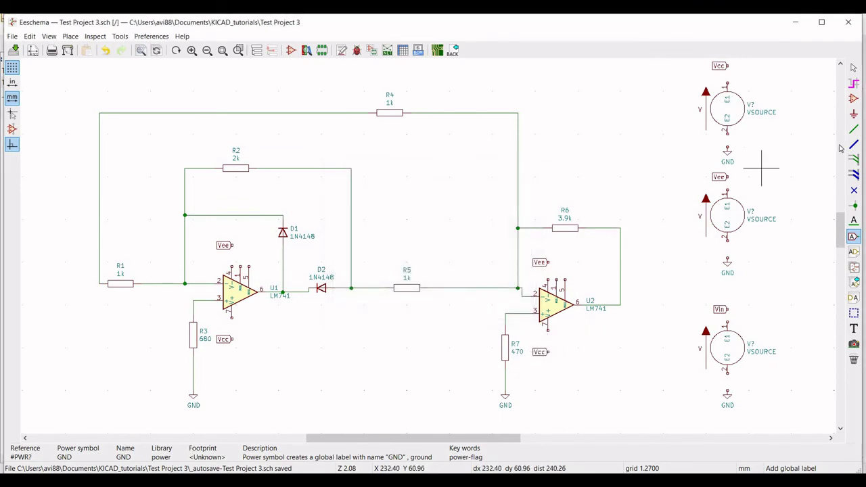
Wire the Vcc, Vee and Vin labels and the grounds to the voltage sources, and the supply labels to pins 4 and 7 of both op-amps.
click(854, 129)
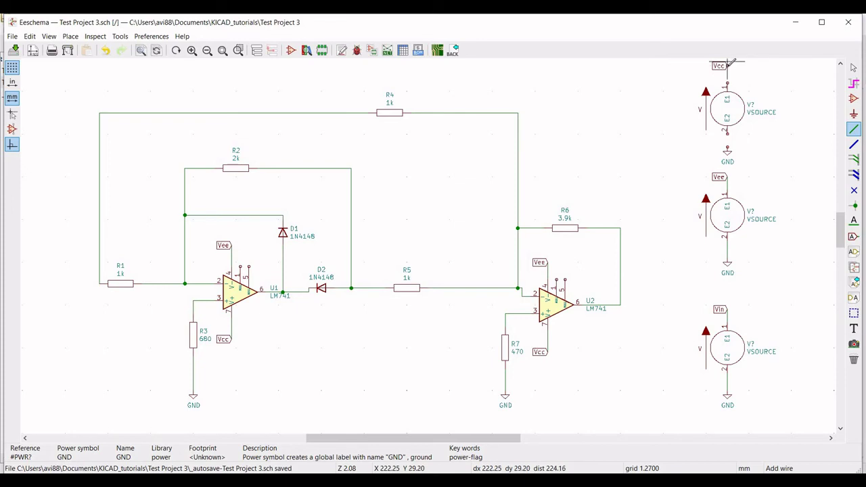
scroll(729, 65, up, 3)
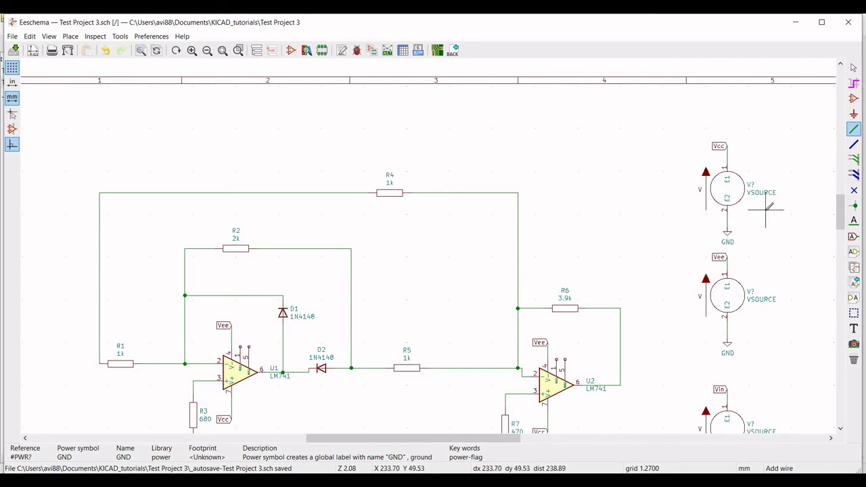
key(Escape)
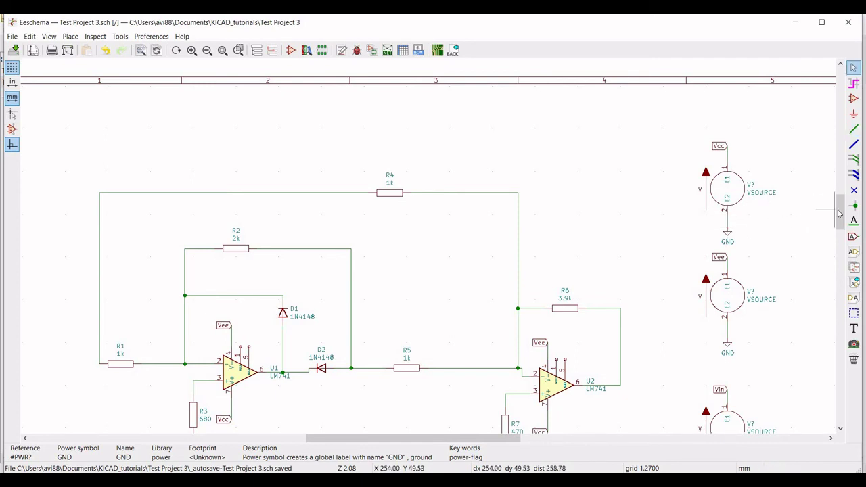
scroll(838, 226, down, 3)
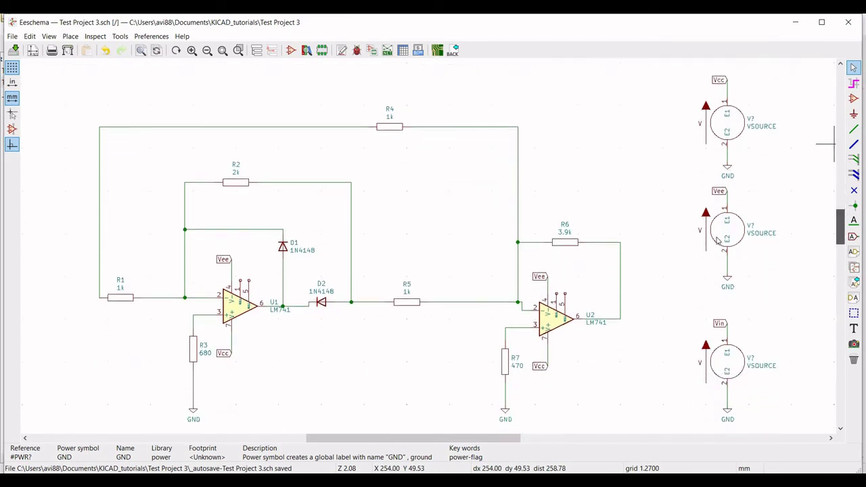
Set the uppermost voltage source's reference to Vcc and value to 15, and define its DC voltage in the Spice model.
right_click(728, 123)
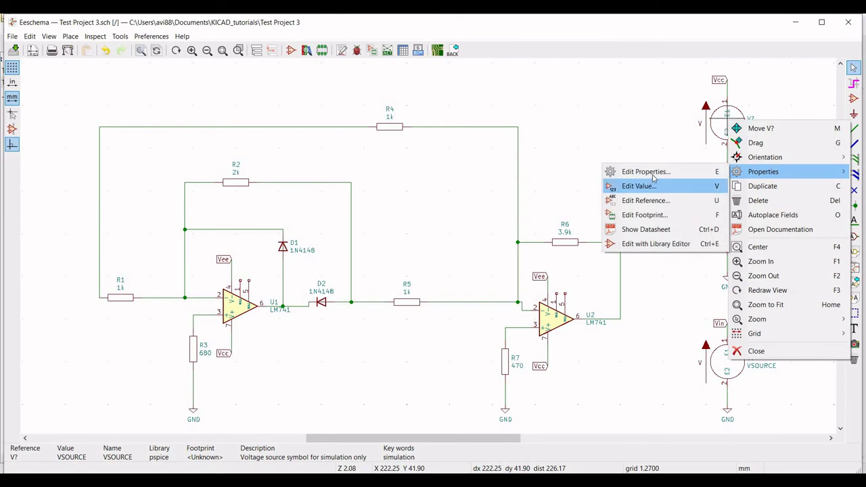
click(652, 174)
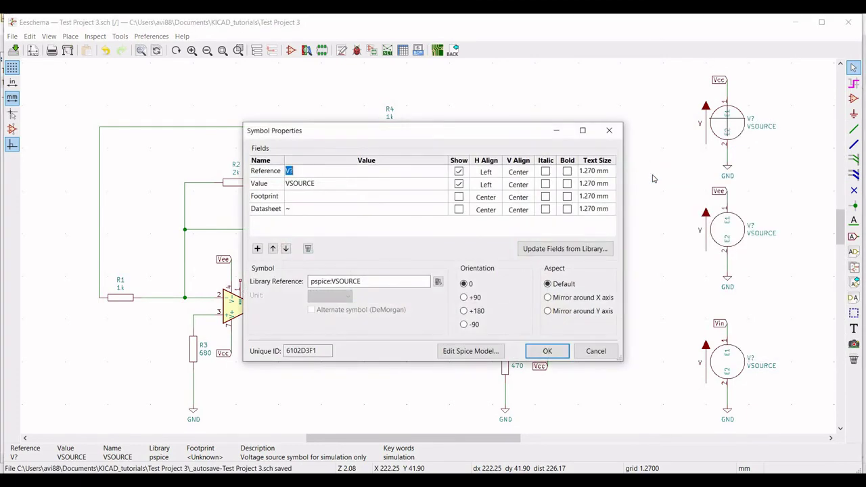
text(Vcc)
click(328, 183)
text(15)
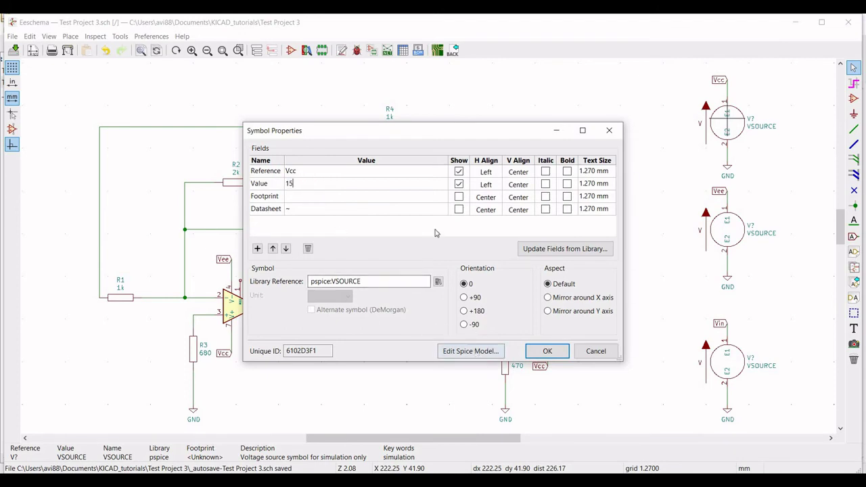
click(474, 350)
click(352, 118)
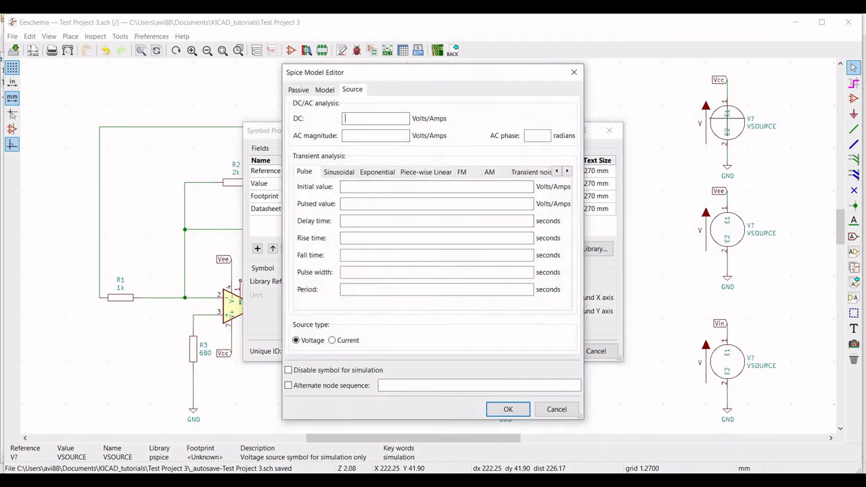
click(507, 408)
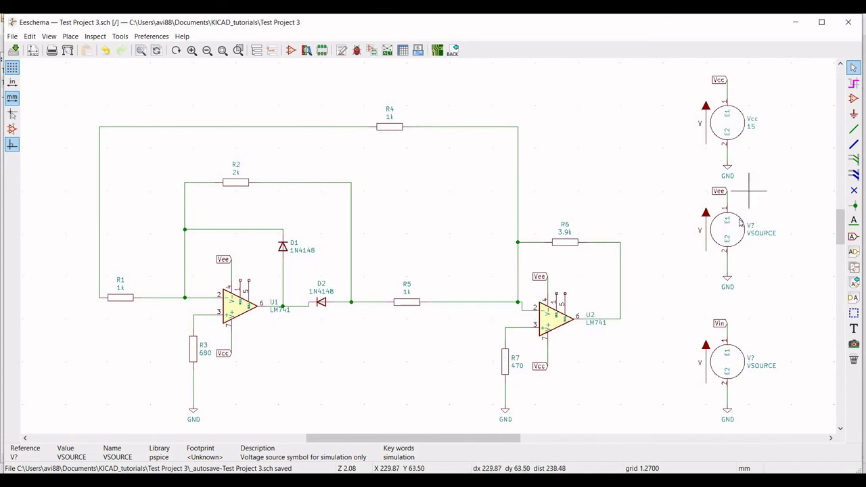
Set the middle voltage source's reference to Vee and value to -15, with a DC voltage of -15 in its Spice model.
right_click(761, 258)
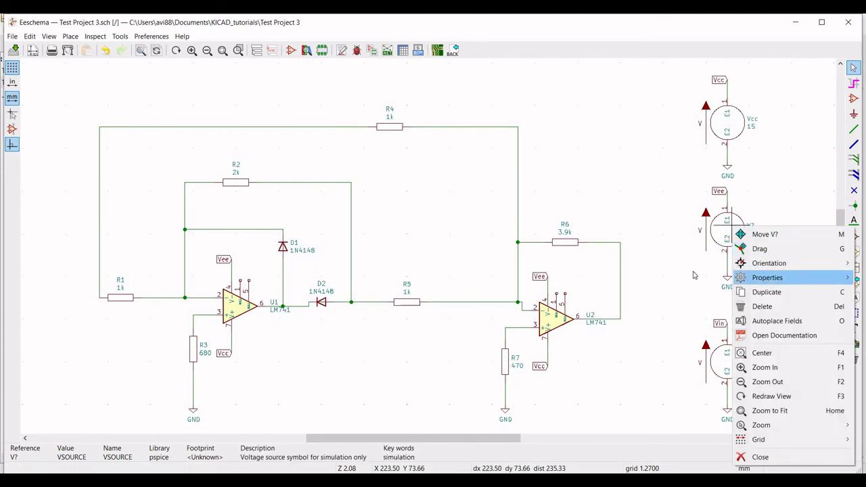
mouse_move(764, 278)
click(647, 276)
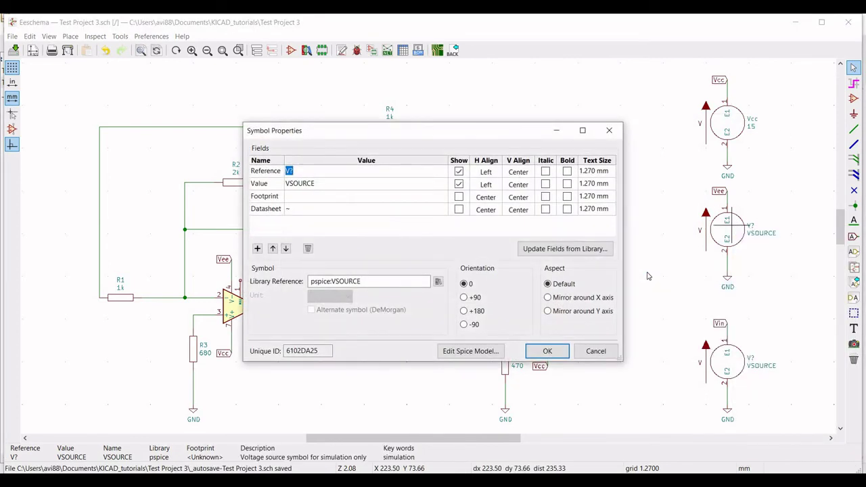
text(Vee)
click(304, 187)
text(-15)
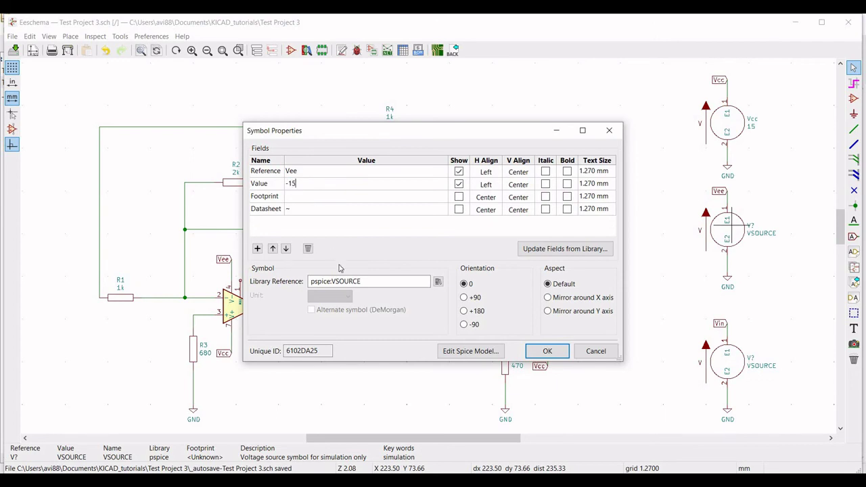
click(466, 351)
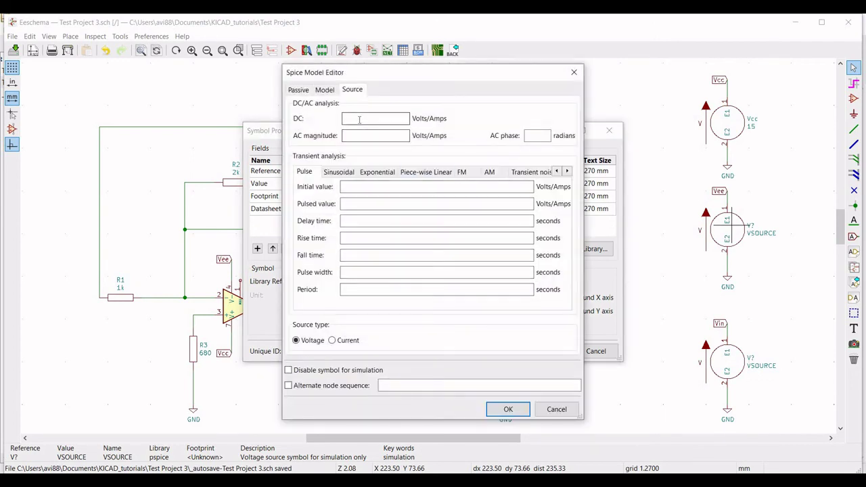
text(-15)
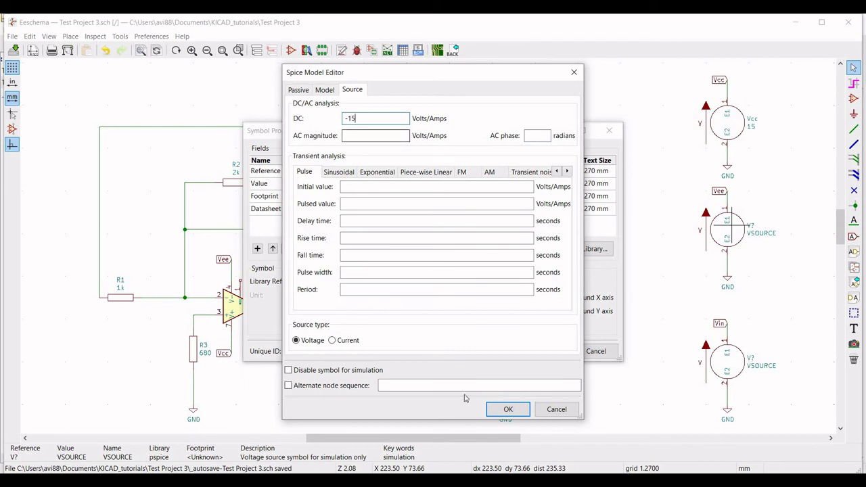
click(507, 409)
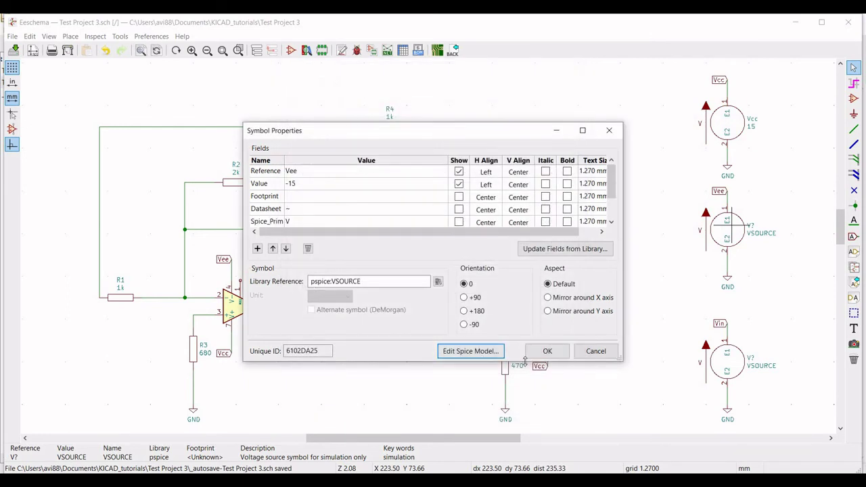
key(Return)
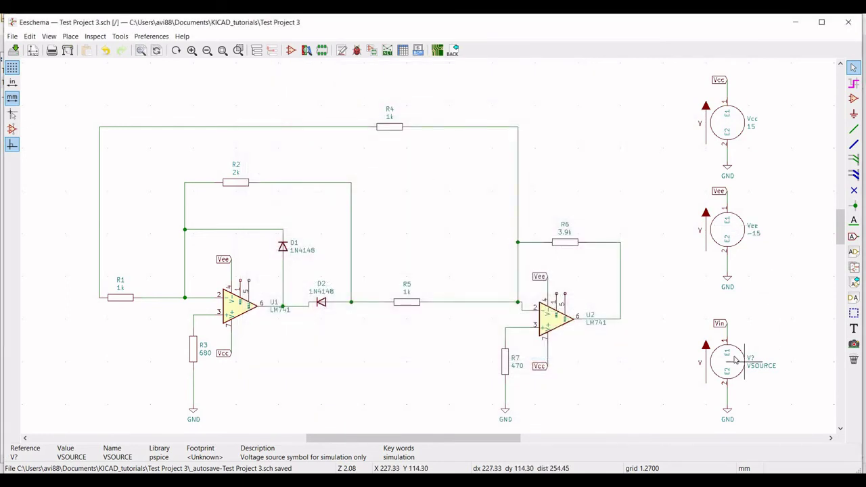
Set the lowest voltage source's reference to Vin and its value to 0.
right_click(725, 366)
mouse_move(762, 177)
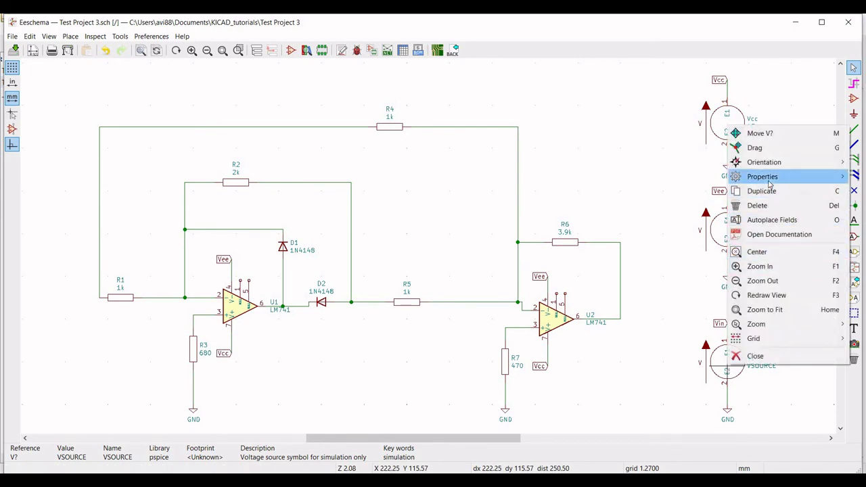
click(663, 178)
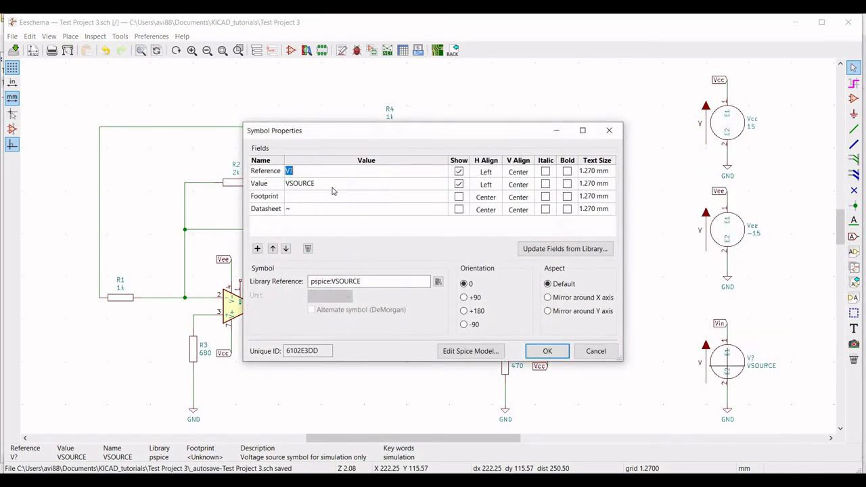
text(V)
click(322, 190)
click(320, 184)
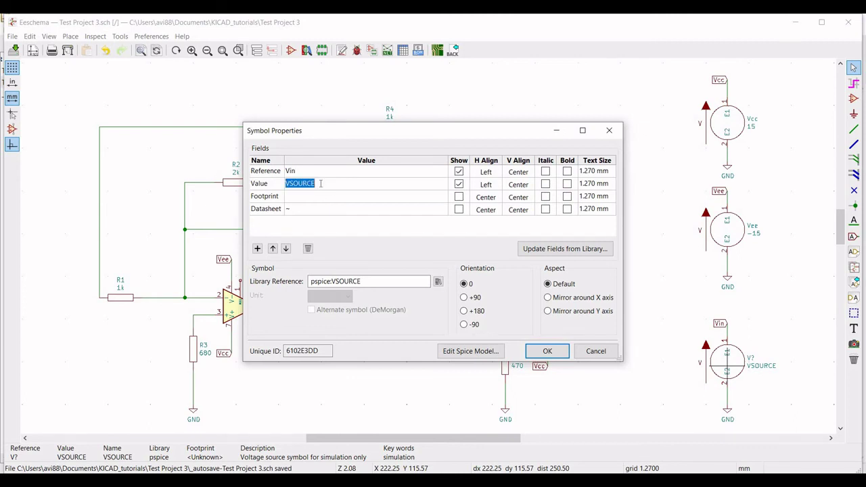
Give the Vin source a sinusoidal Spice model with DC offset 0, amplitude 0.5 V and frequency 1k Hz.
click(471, 351)
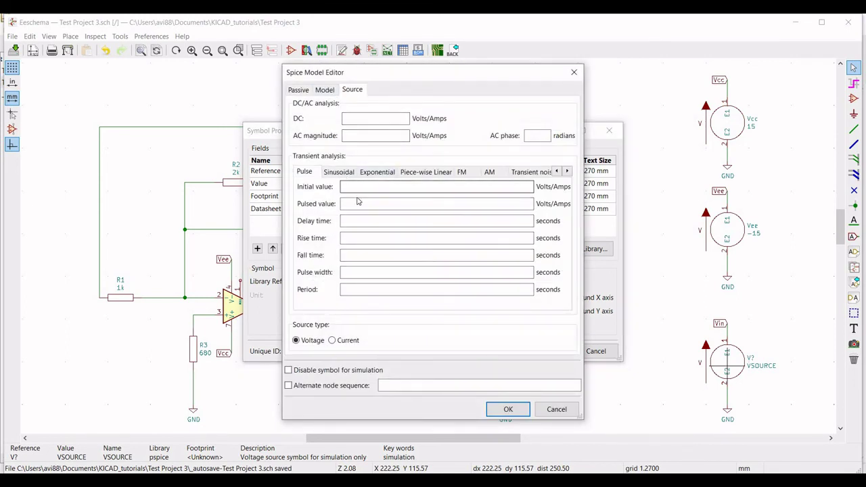
click(339, 172)
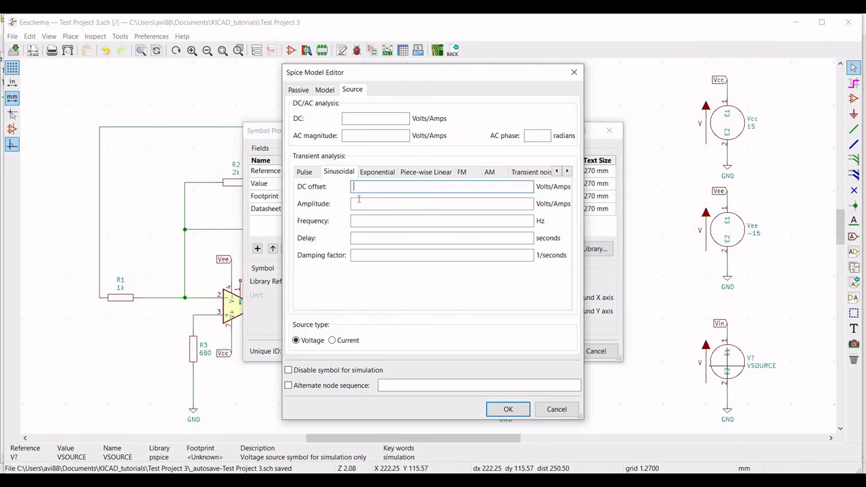
click(359, 204)
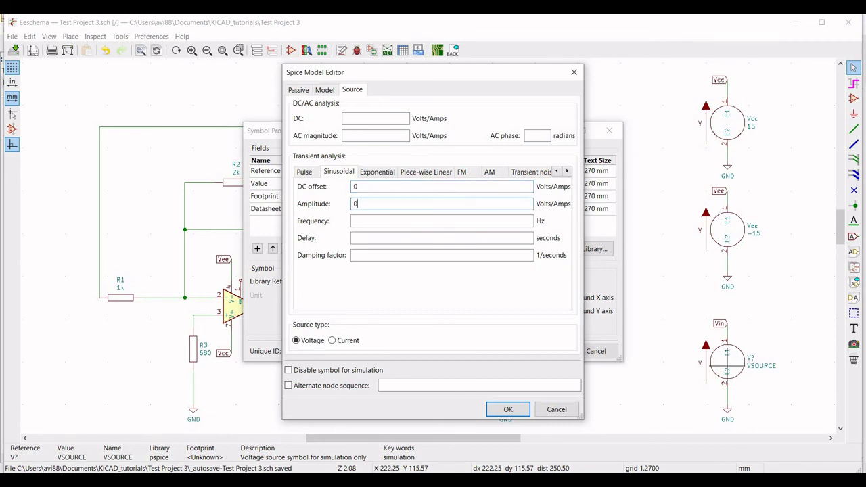
click(361, 222)
text(1k)
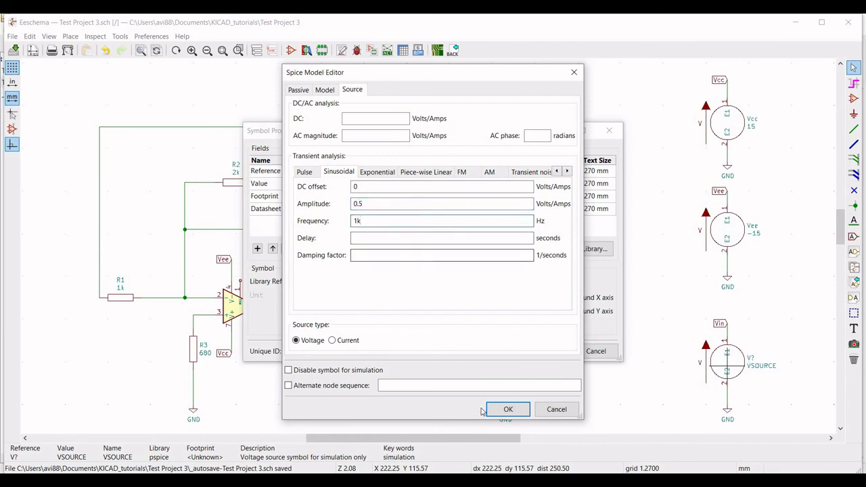
click(507, 410)
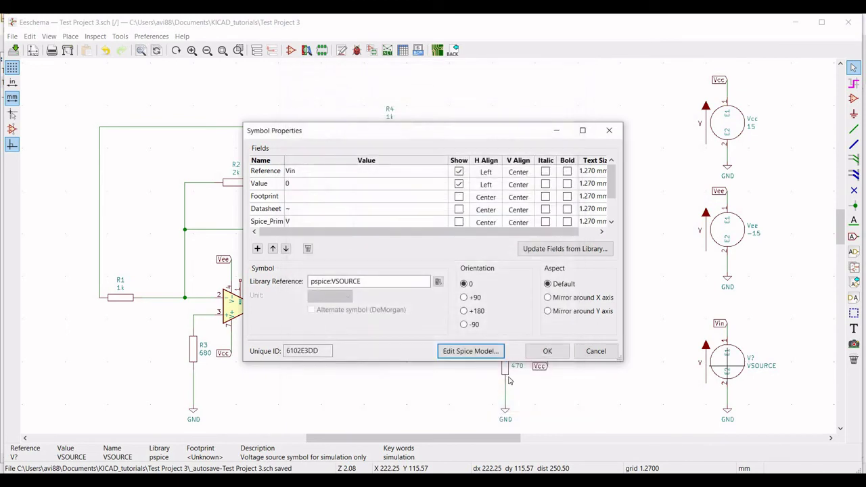
click(547, 350)
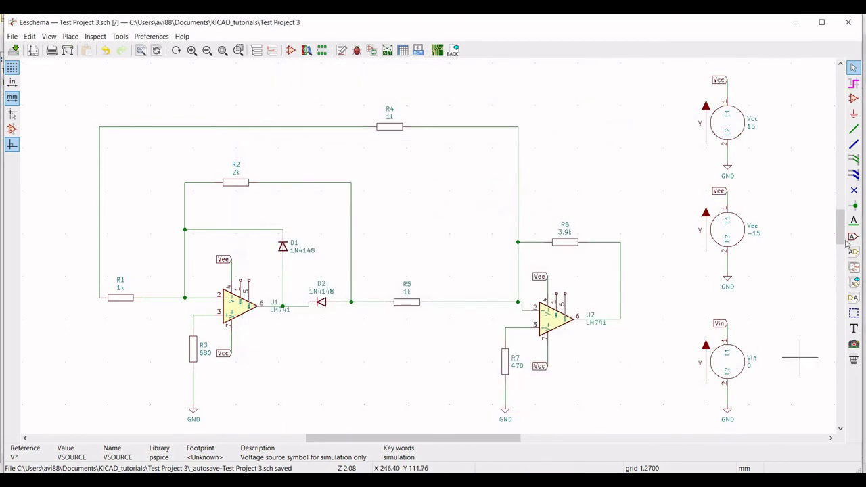
Place a global label named Vin to the left of R1, level with its input end.
scroll(842, 234, down, 2)
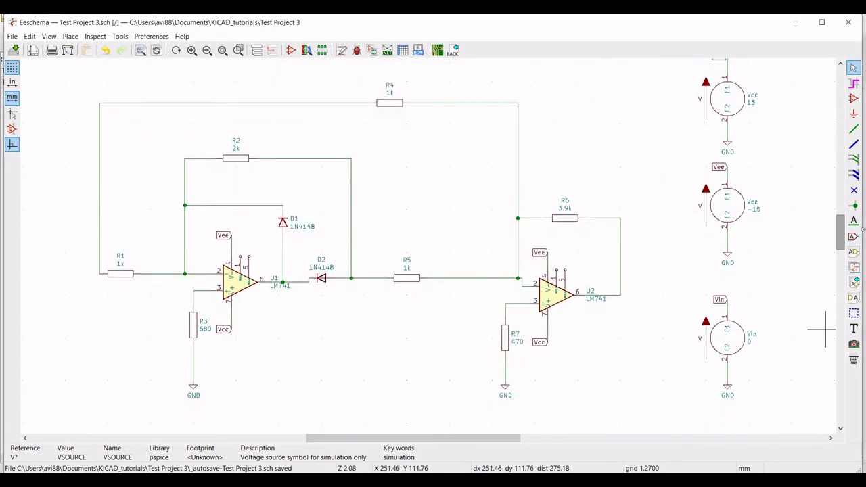
click(853, 237)
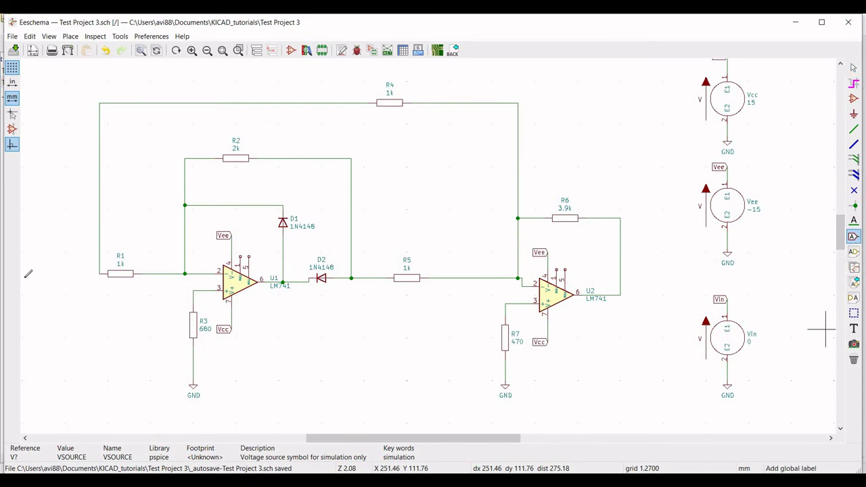
click(65, 273)
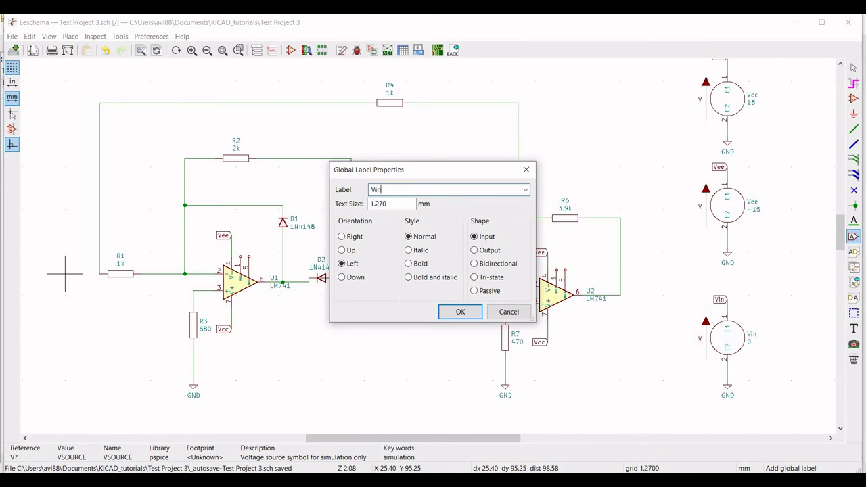
text(Vin)
click(451, 312)
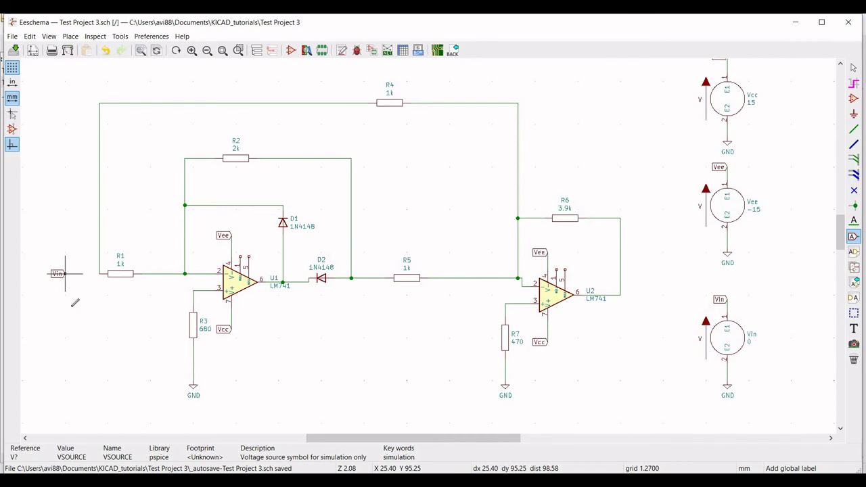
Wire the Vin label to the junction of R1 and the R4 feed line.
click(853, 130)
click(66, 273)
key(Escape)
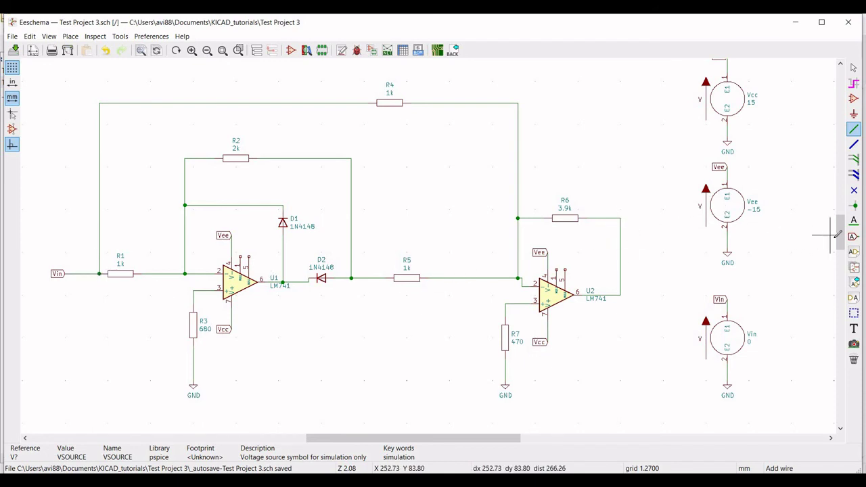
scroll(841, 236, up, 2)
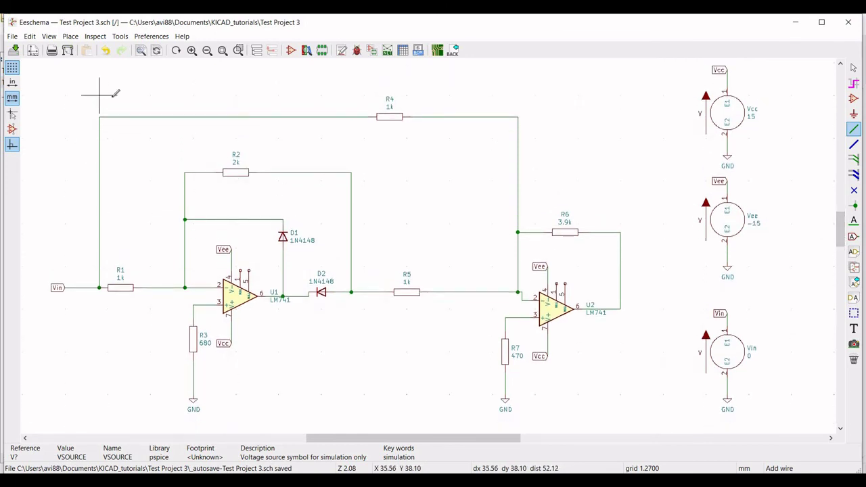
key(Escape)
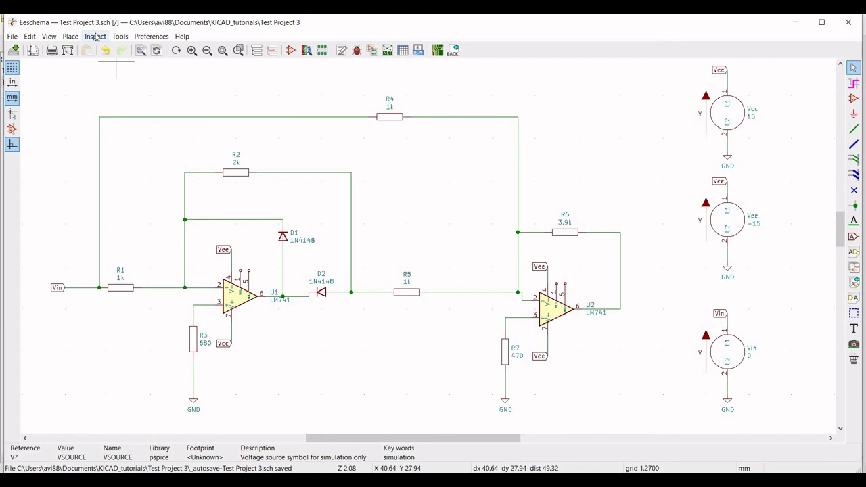
Place the Spice directive text ".tran 1m 10m 100u" above the R4 wire near the sheet's upper edge and save the schematic.
click(96, 36)
mouse_move(64, 38)
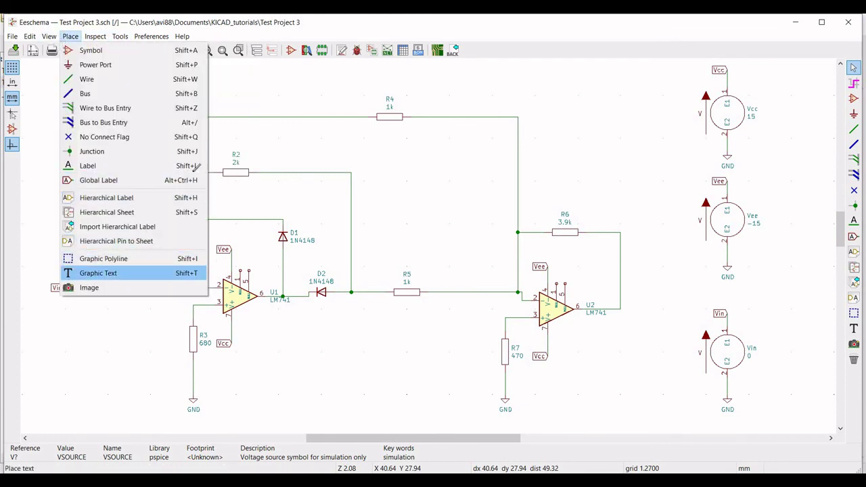
click(101, 272)
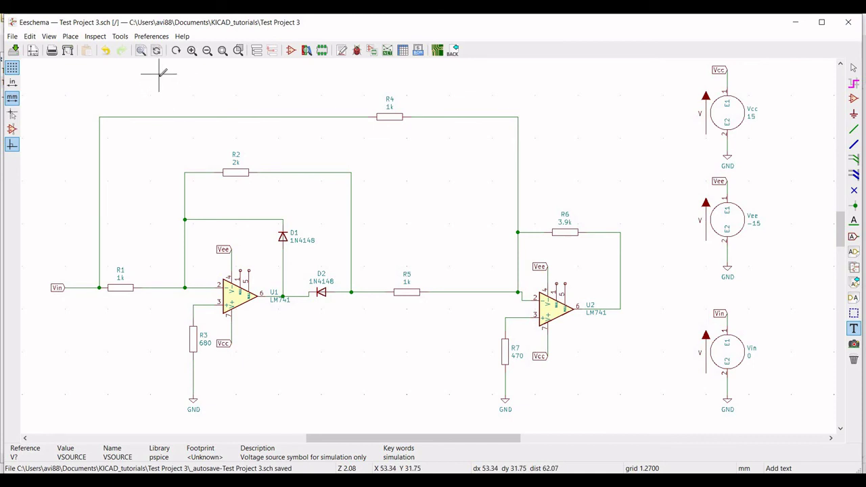
click(159, 80)
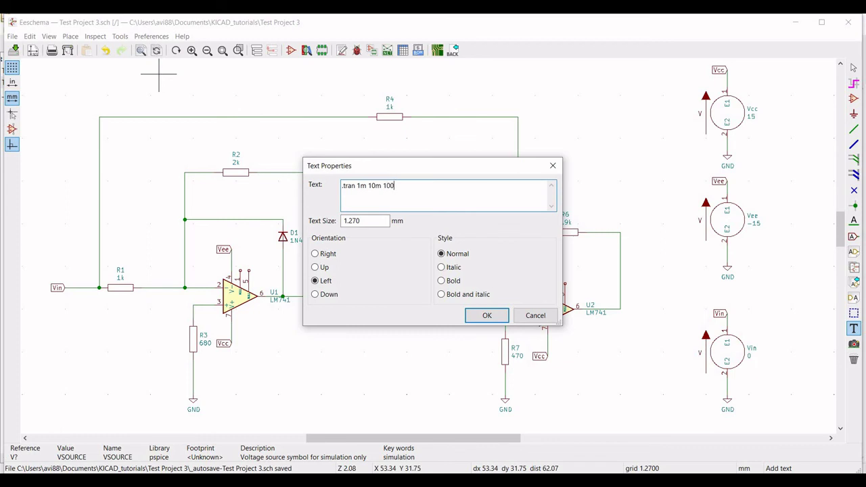
text(u)
click(491, 316)
scroll(160, 107, up, 3)
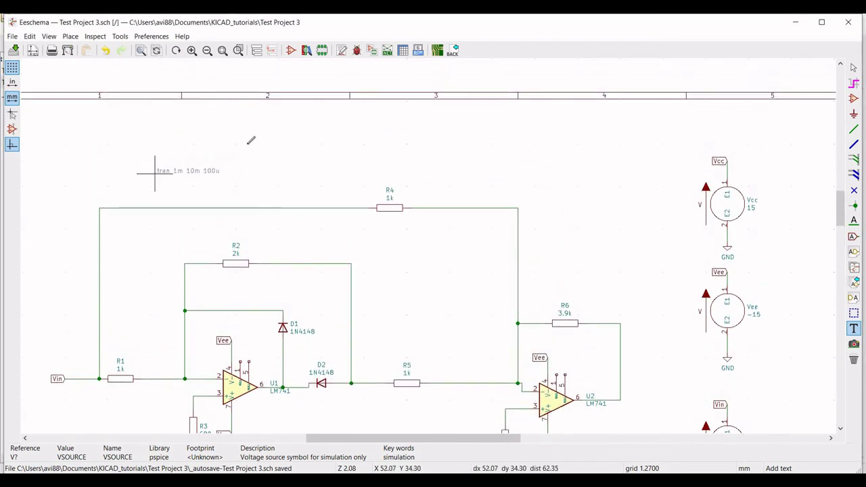
click(159, 170)
scroll(822, 144, down, 3)
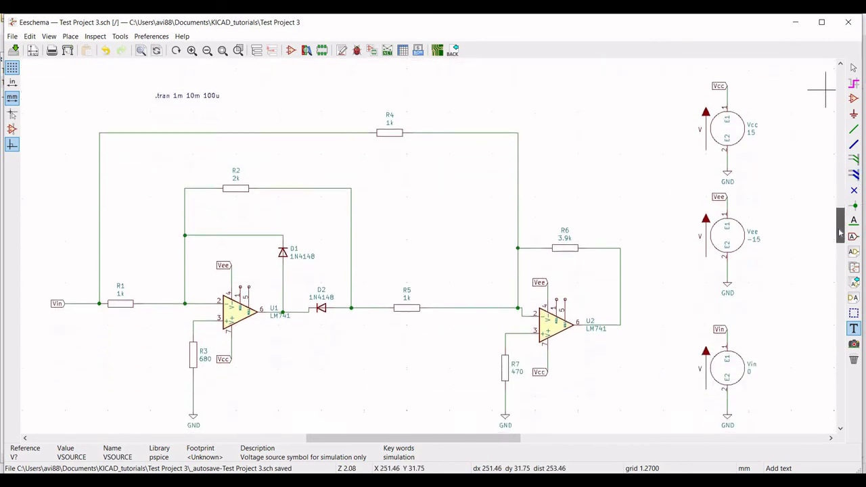
click(19, 50)
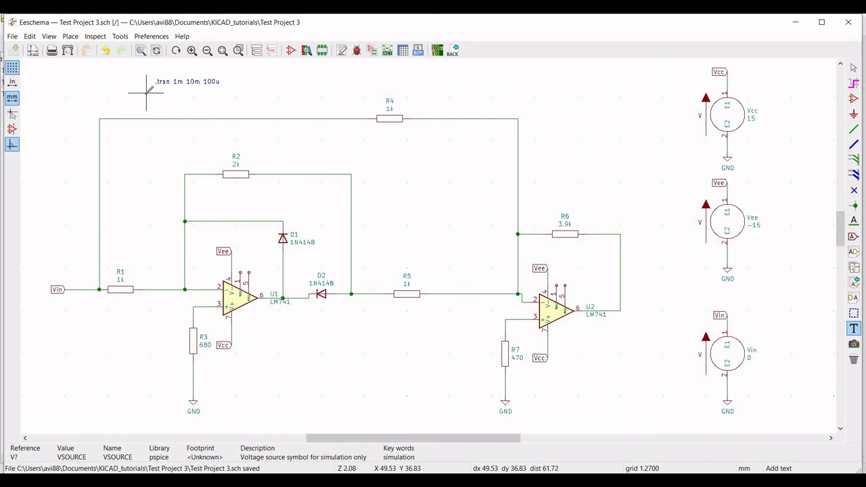
Open the Spice simulator and run the transient simulation of the circuit.
click(119, 36)
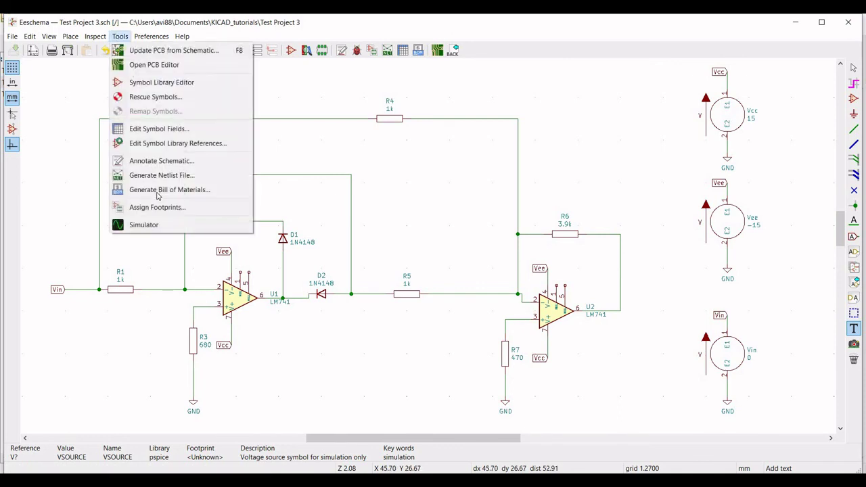
click(145, 225)
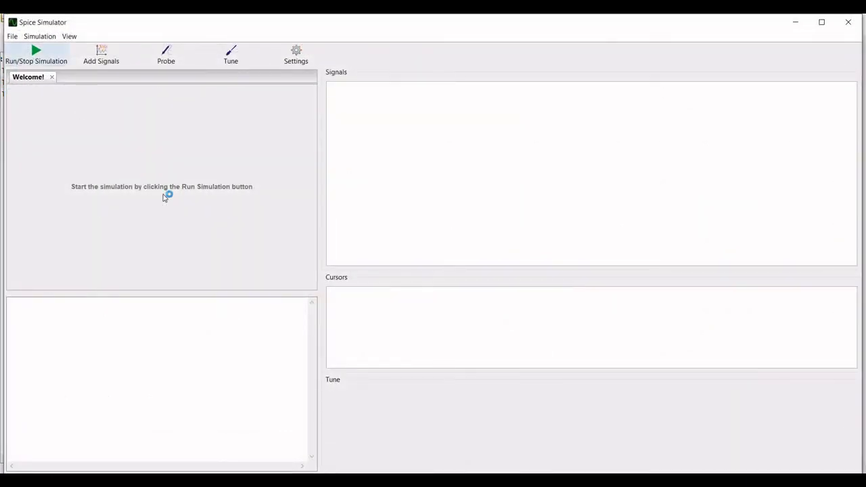
key(ctrl+r)
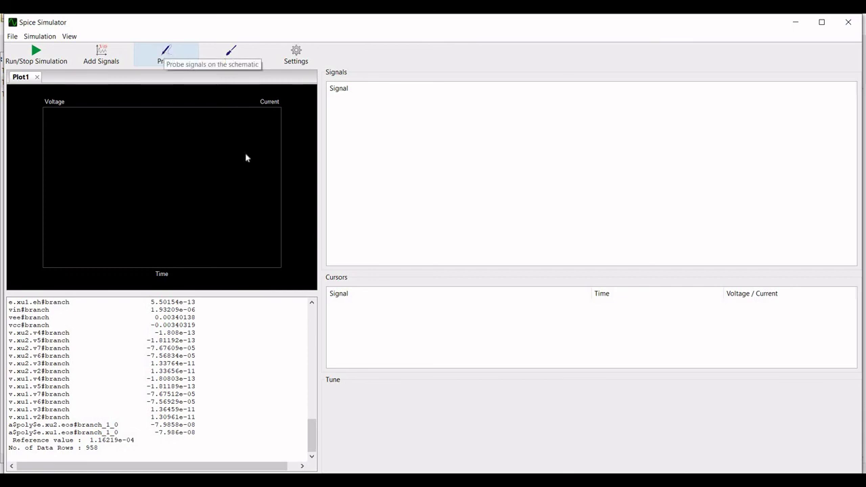
Probe the output net of U2 on the schematic and bring up its voltage plot in the simulator.
click(166, 54)
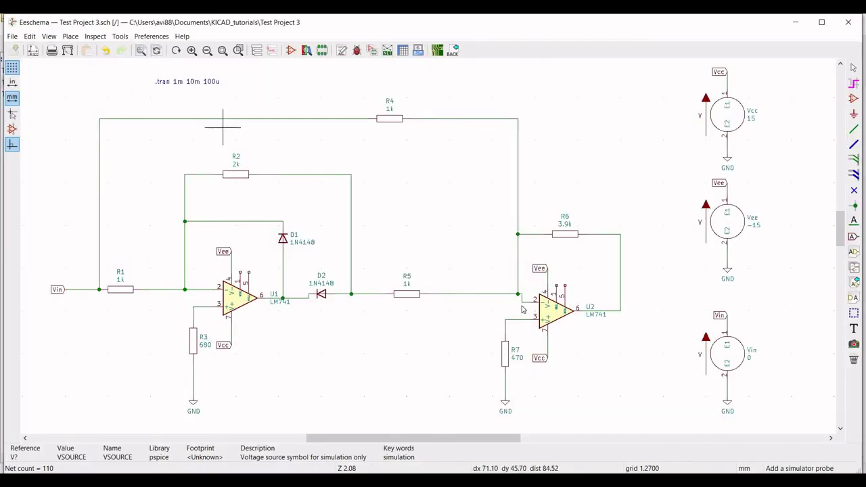
click(614, 312)
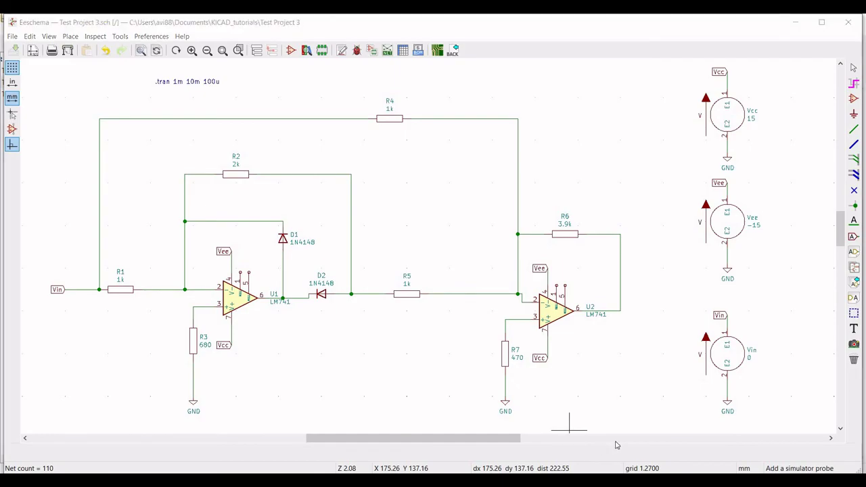
click(641, 426)
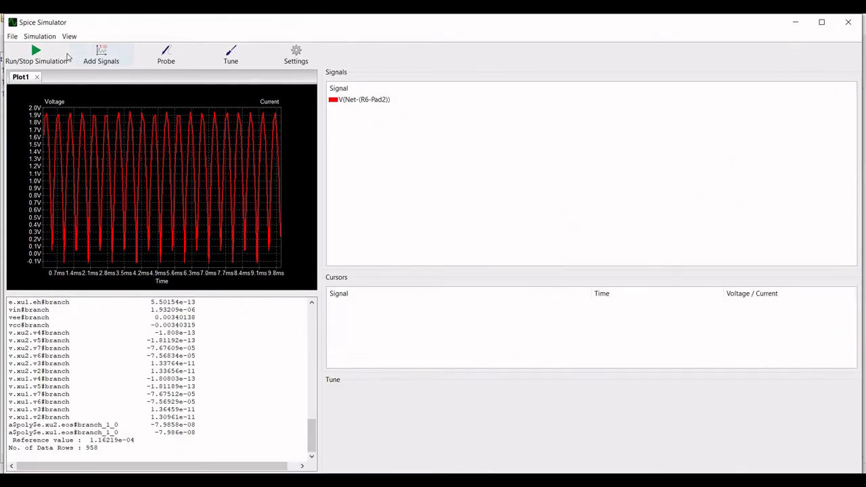
Probe the Vin net and the node between D2 and R5 so both voltages join the plot.
click(175, 57)
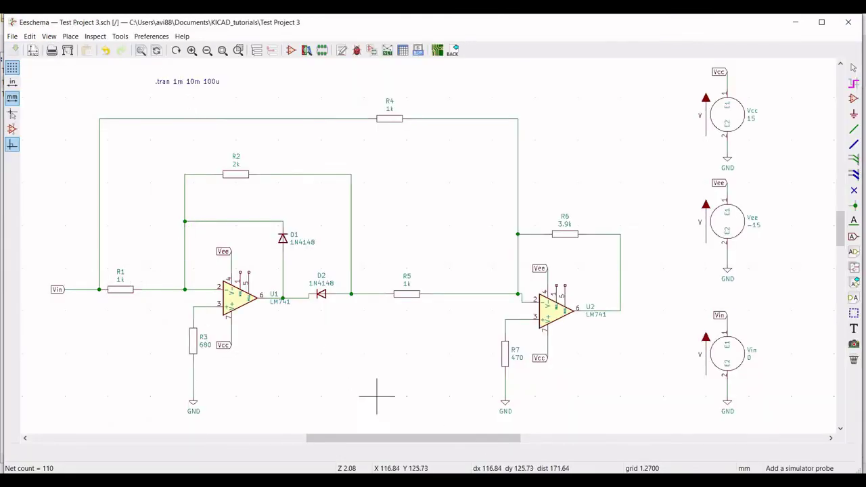
click(630, 436)
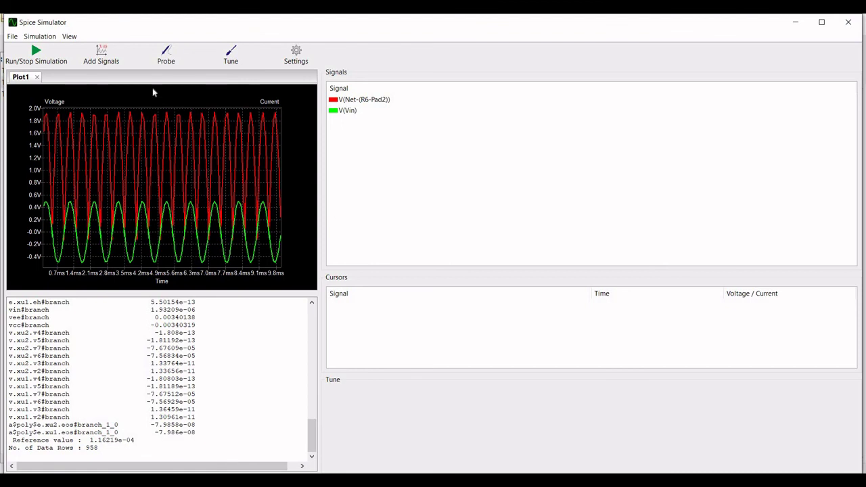
click(169, 54)
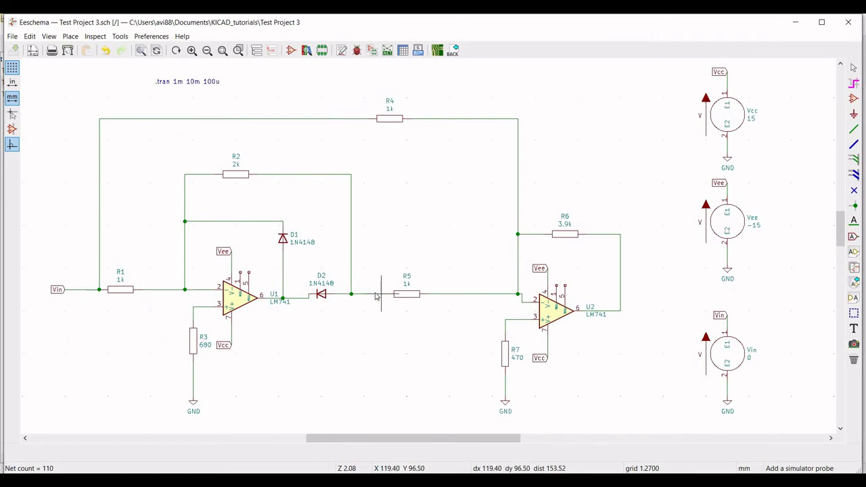
click(609, 433)
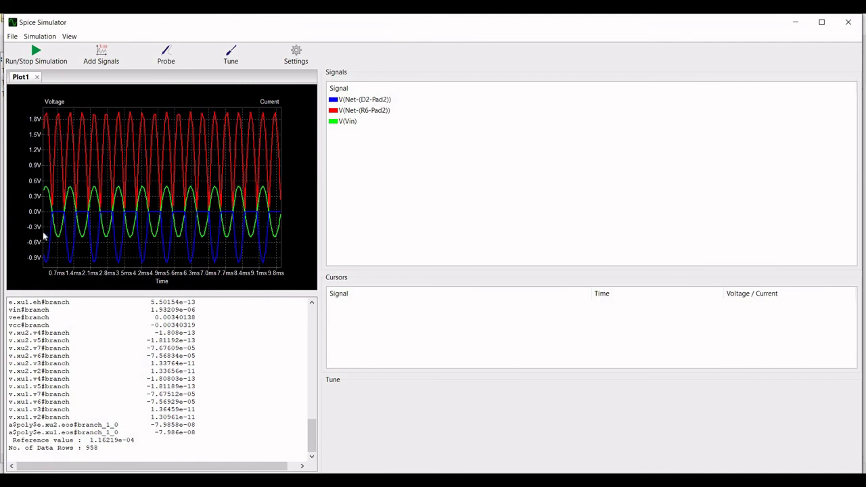
Remove the V(Net-(R6-Pad2)) and V(Vin) signals from the plot, keeping only V(Net-(D2-Pad2)).
double_click(357, 111)
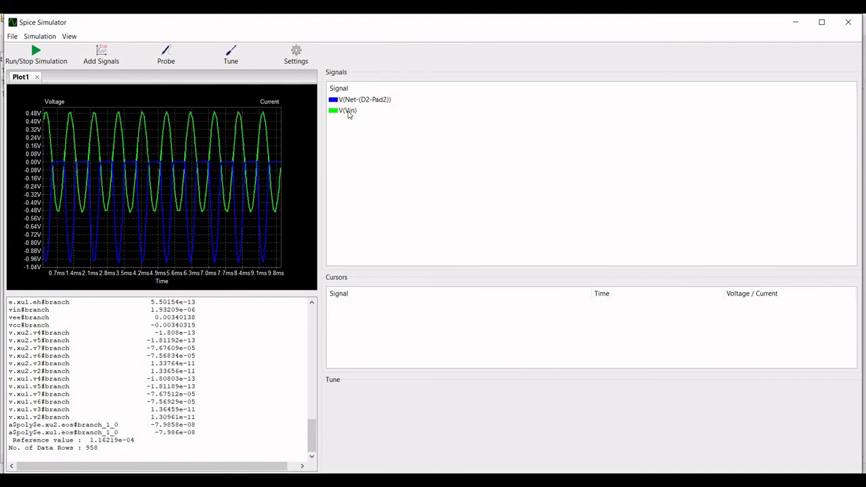
double_click(348, 111)
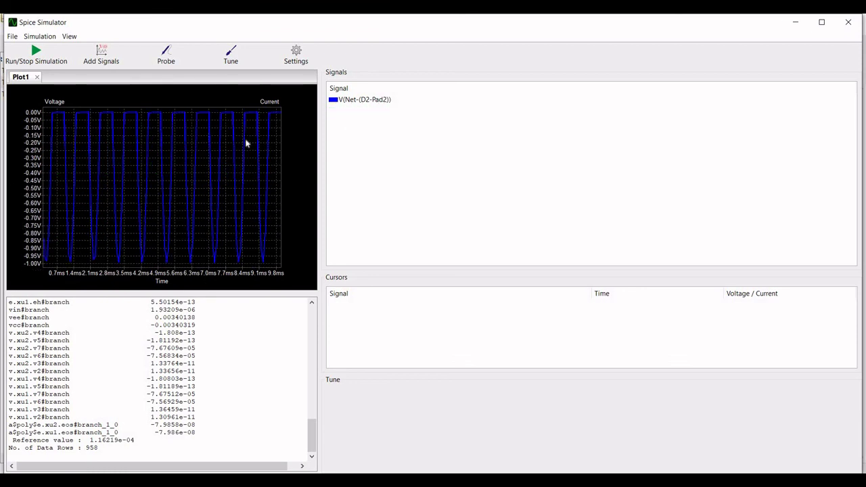
Add the V(Vin) signal back to the plot from the signal list and probe U2's output net again.
click(109, 54)
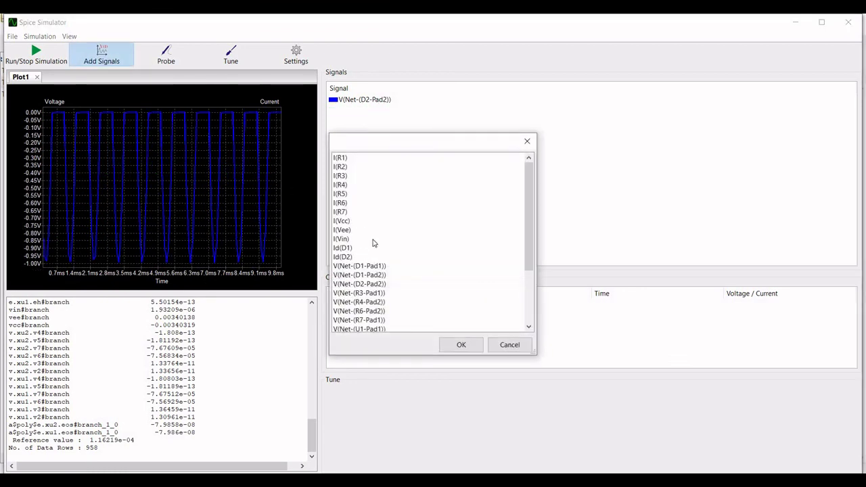
scroll(373, 242, down, 3)
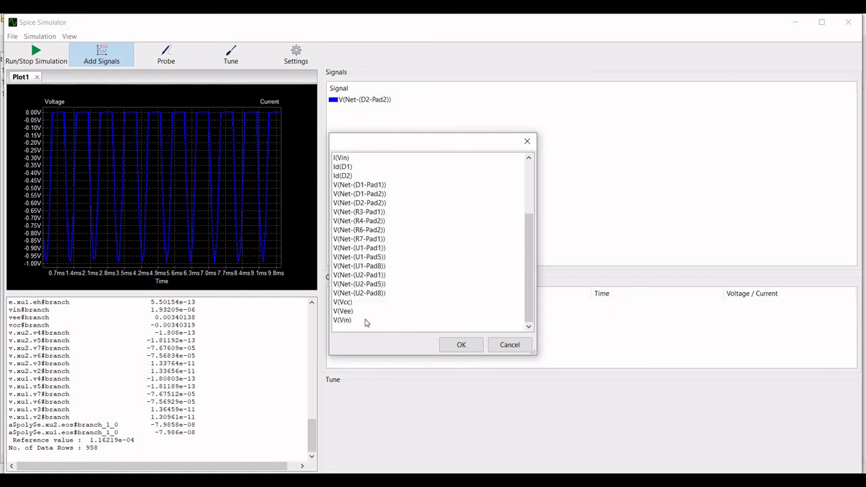
click(343, 320)
click(463, 346)
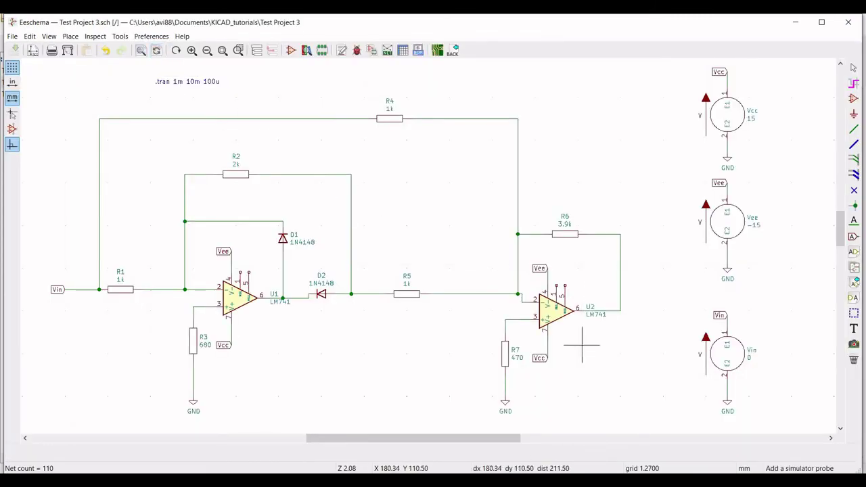
click(619, 440)
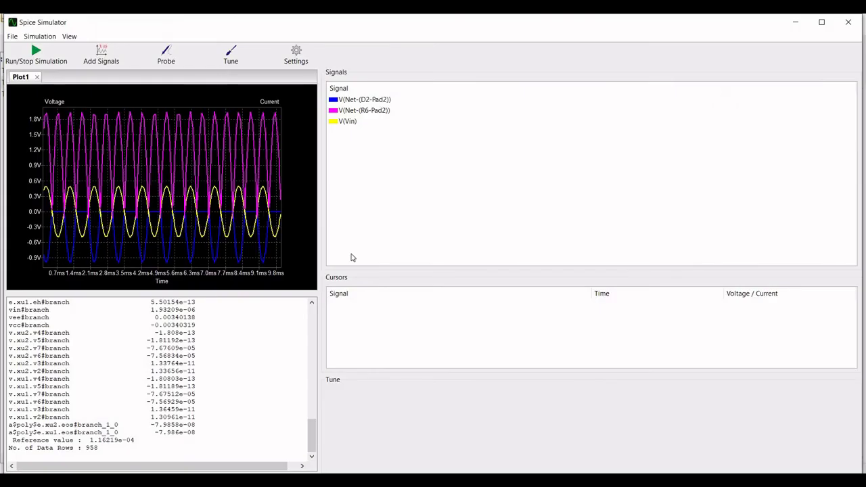